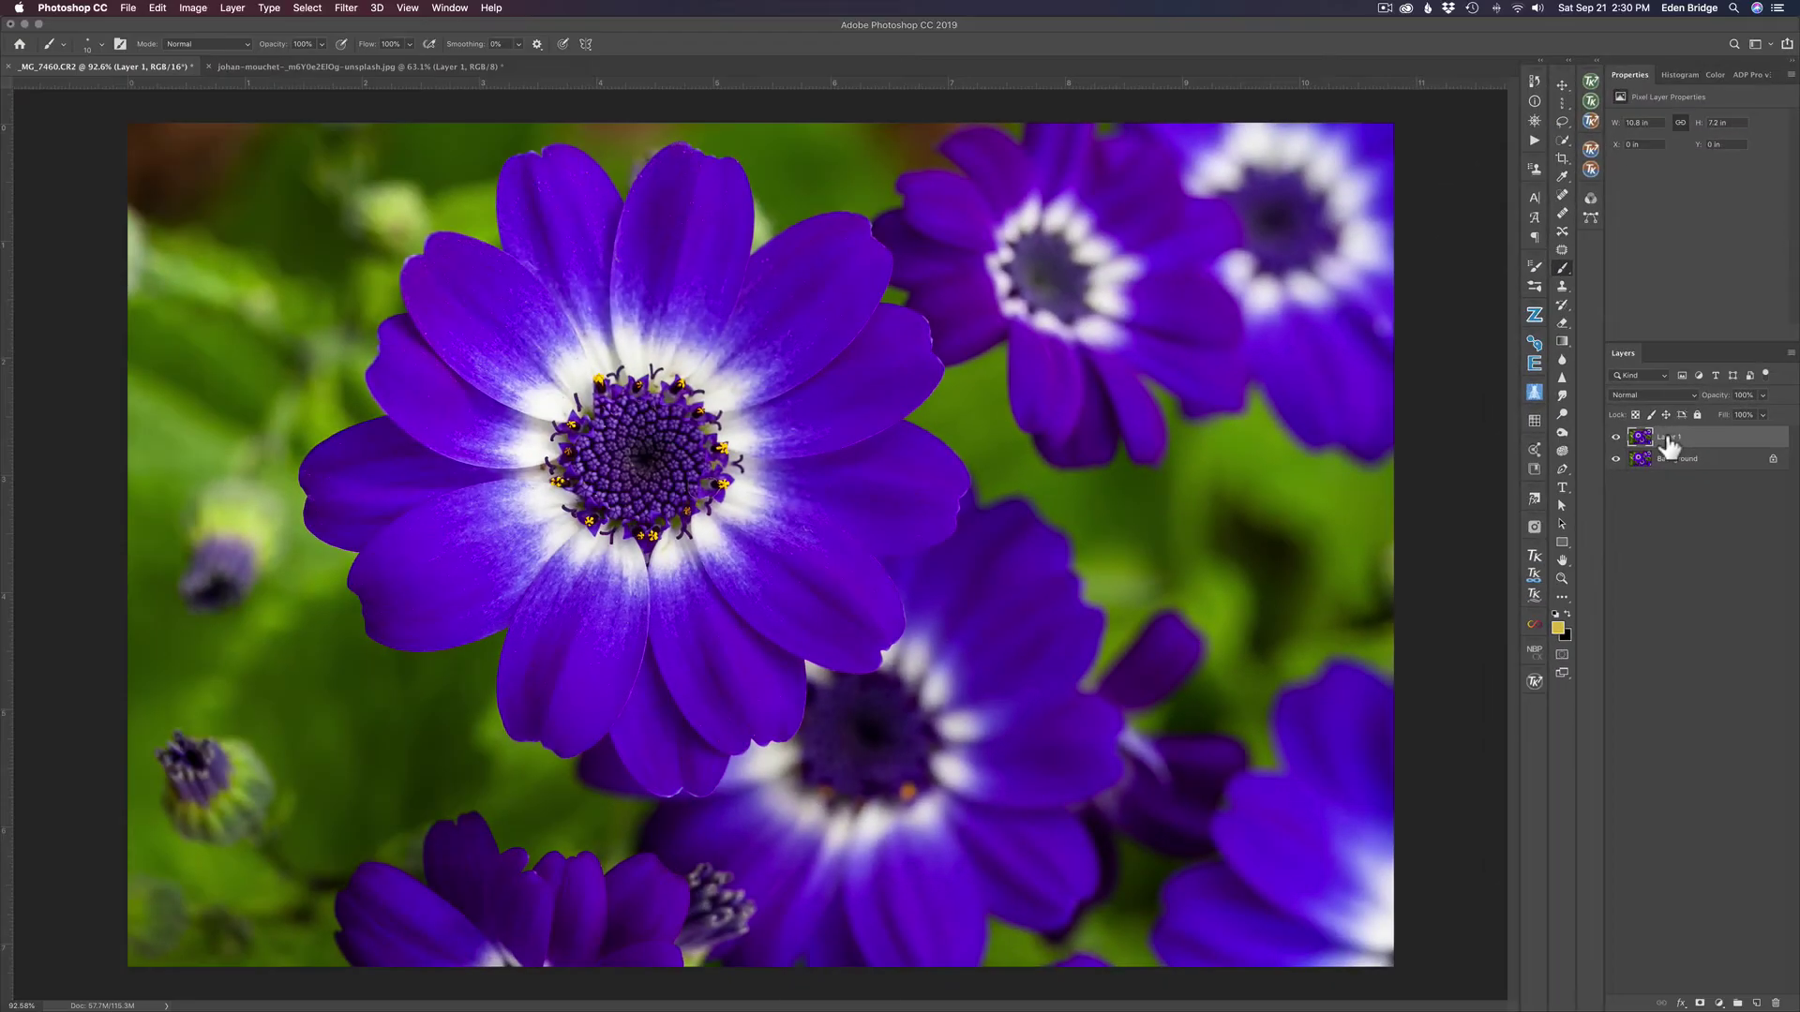
- Send Layer 1 from Photoshop to Topaz Studio 2 and add an AI Clear filter
{"action": "left_click", "coordinate": [344, 8]}
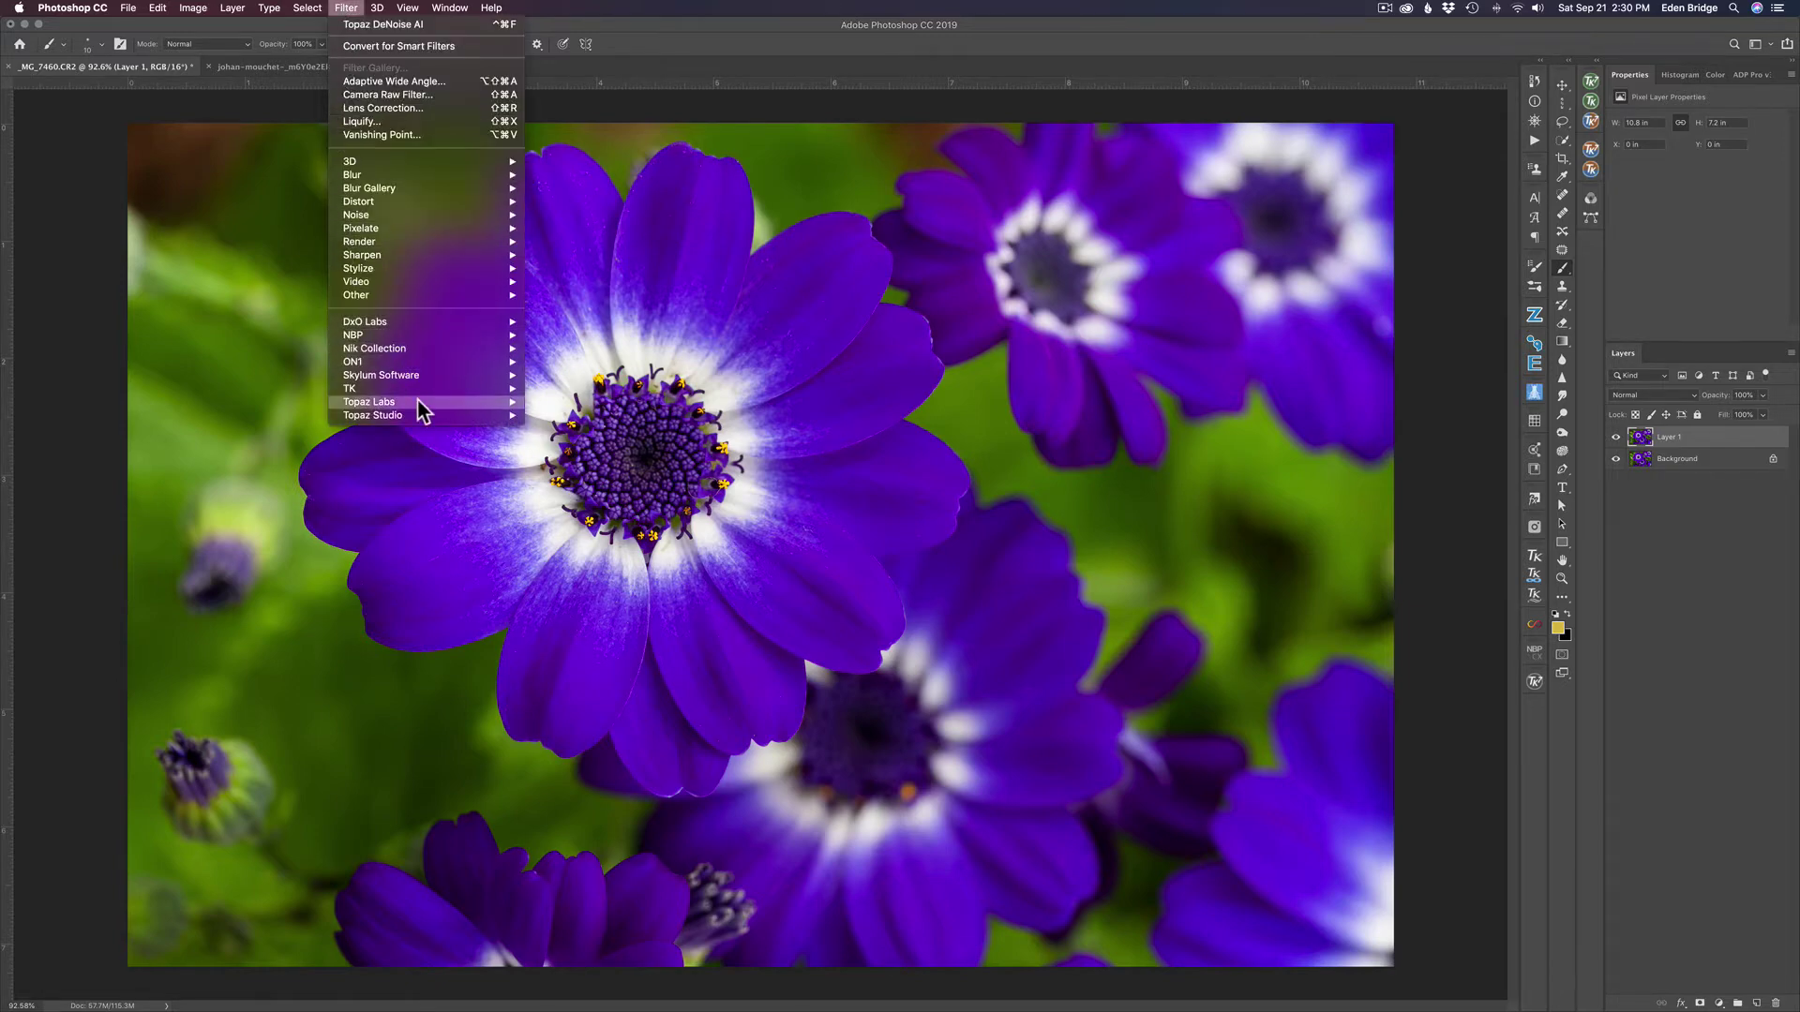
{"action": "mouse_move", "coordinate": [430, 415]}
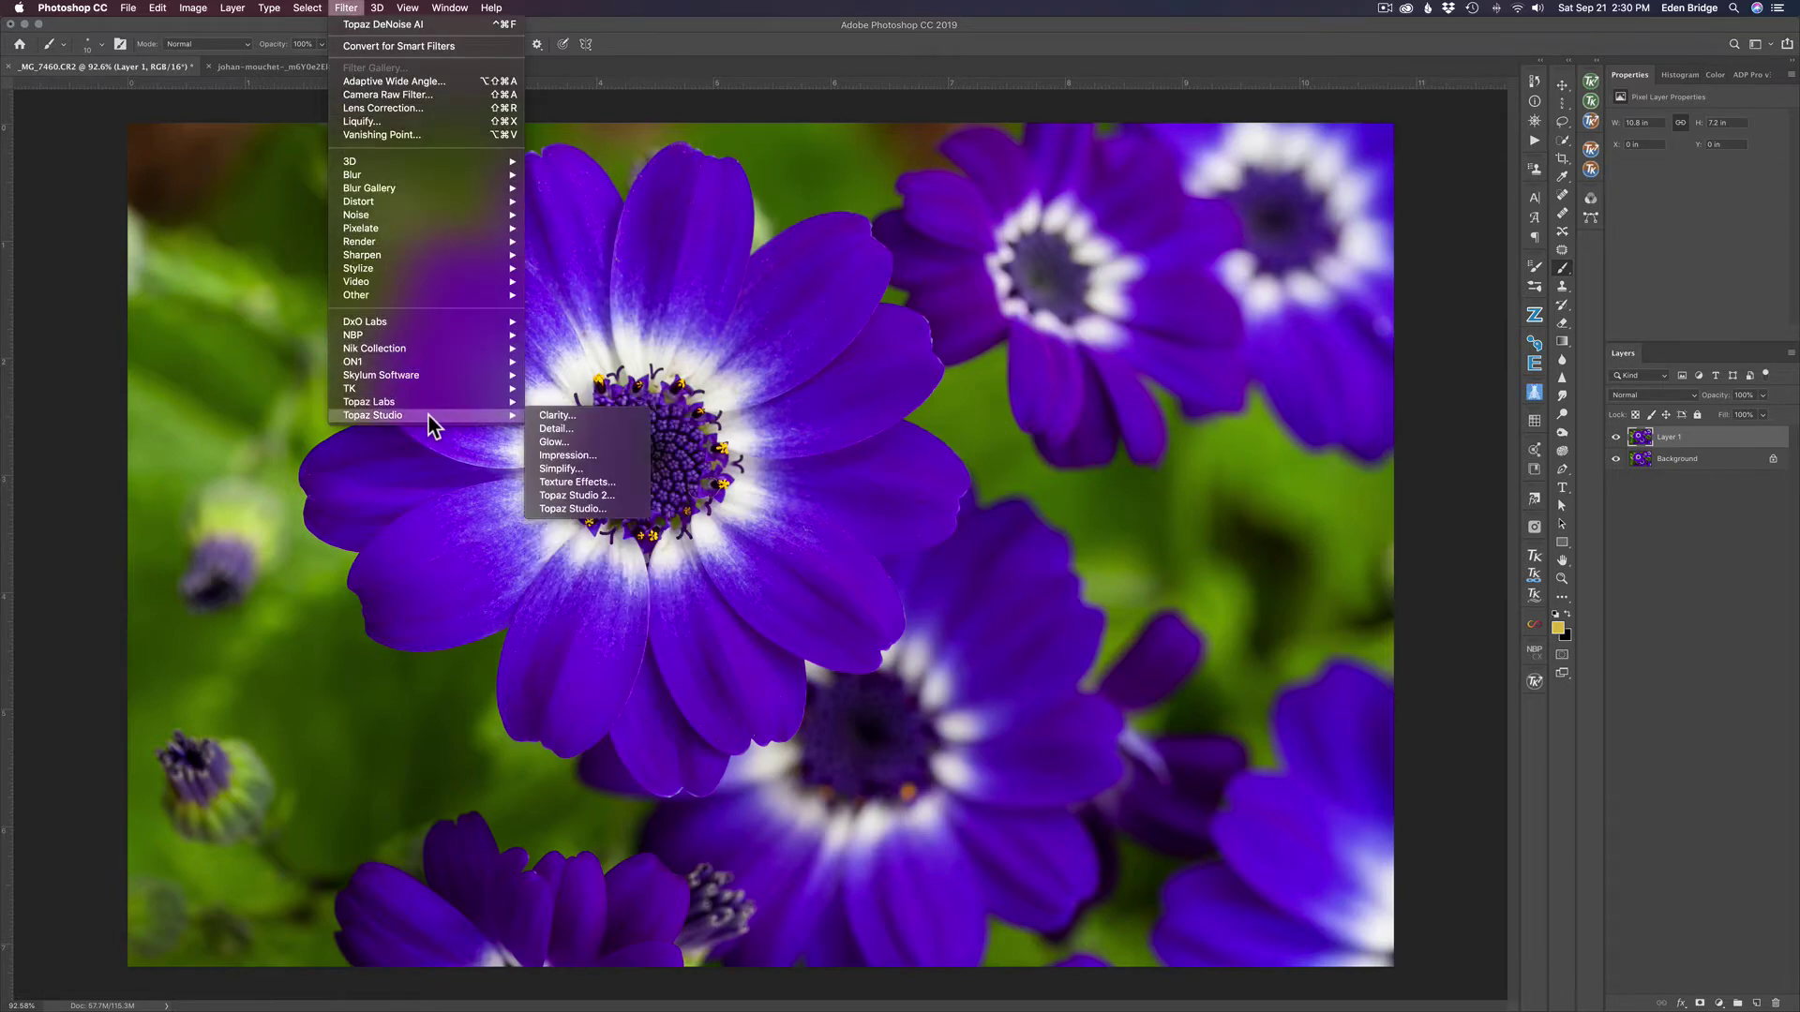
{"action": "left_click", "coordinate": [576, 495]}
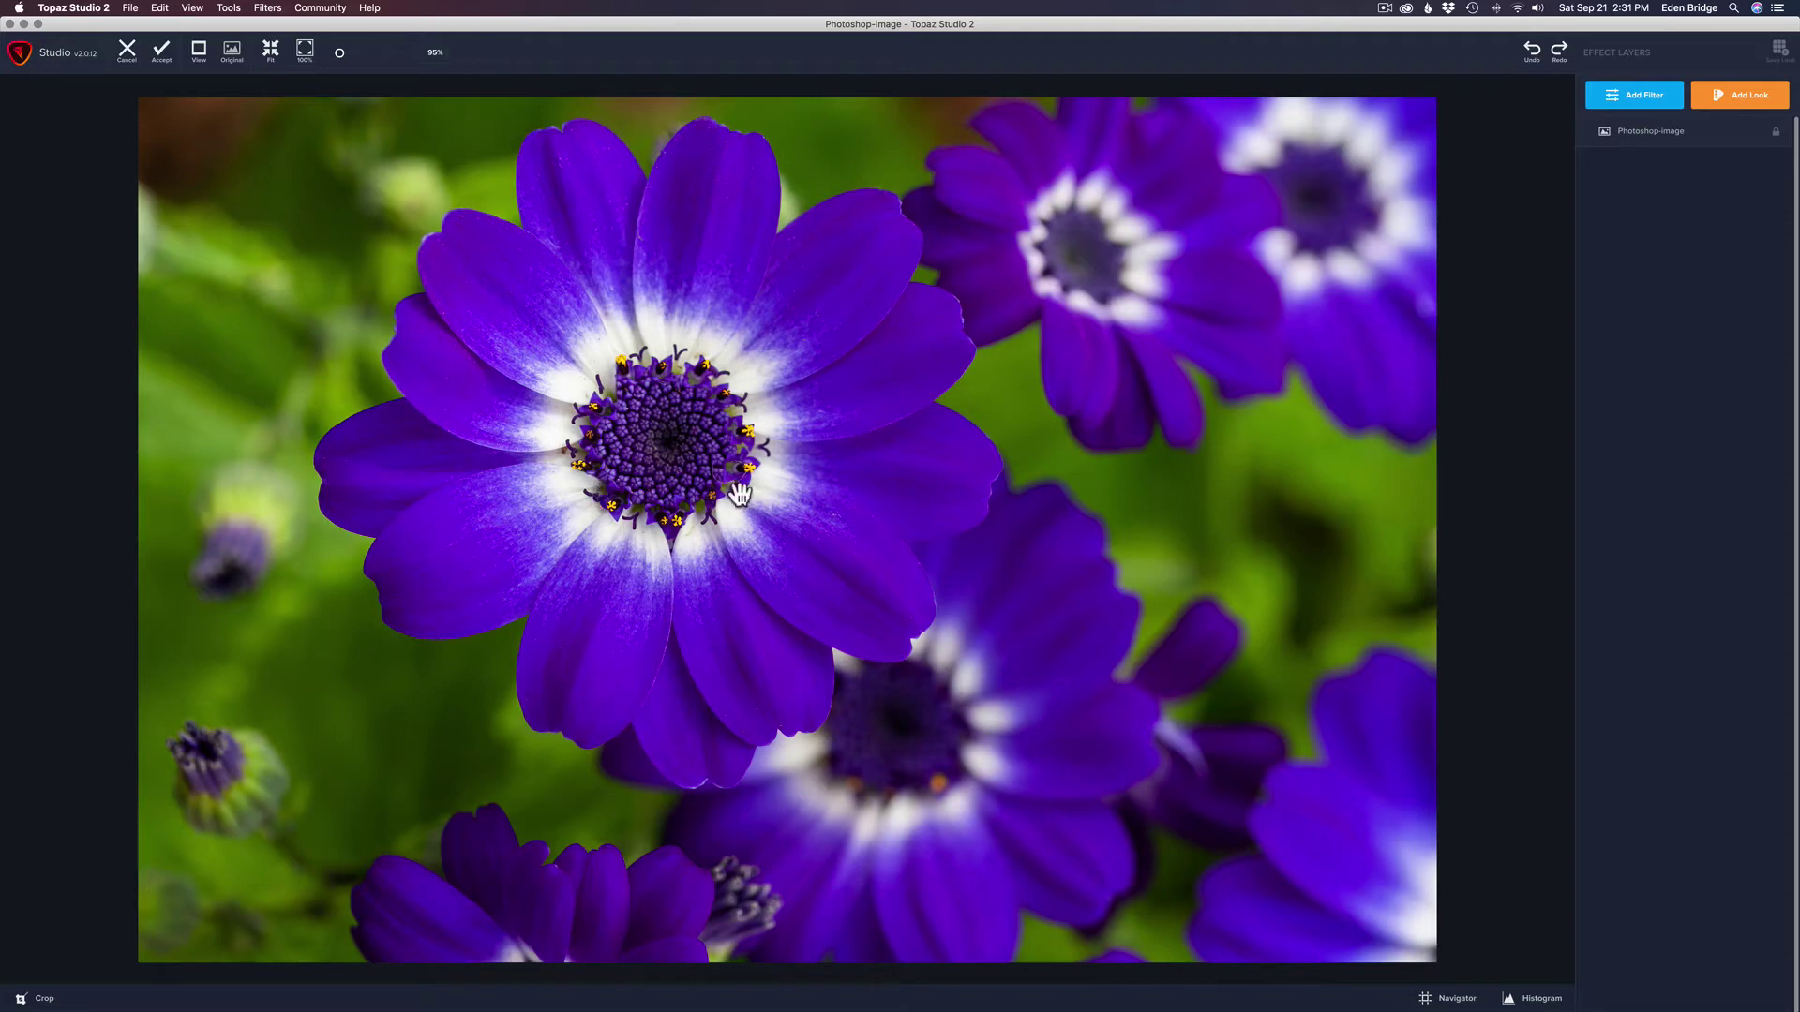
{"action": "left_click", "coordinate": [1637, 103]}
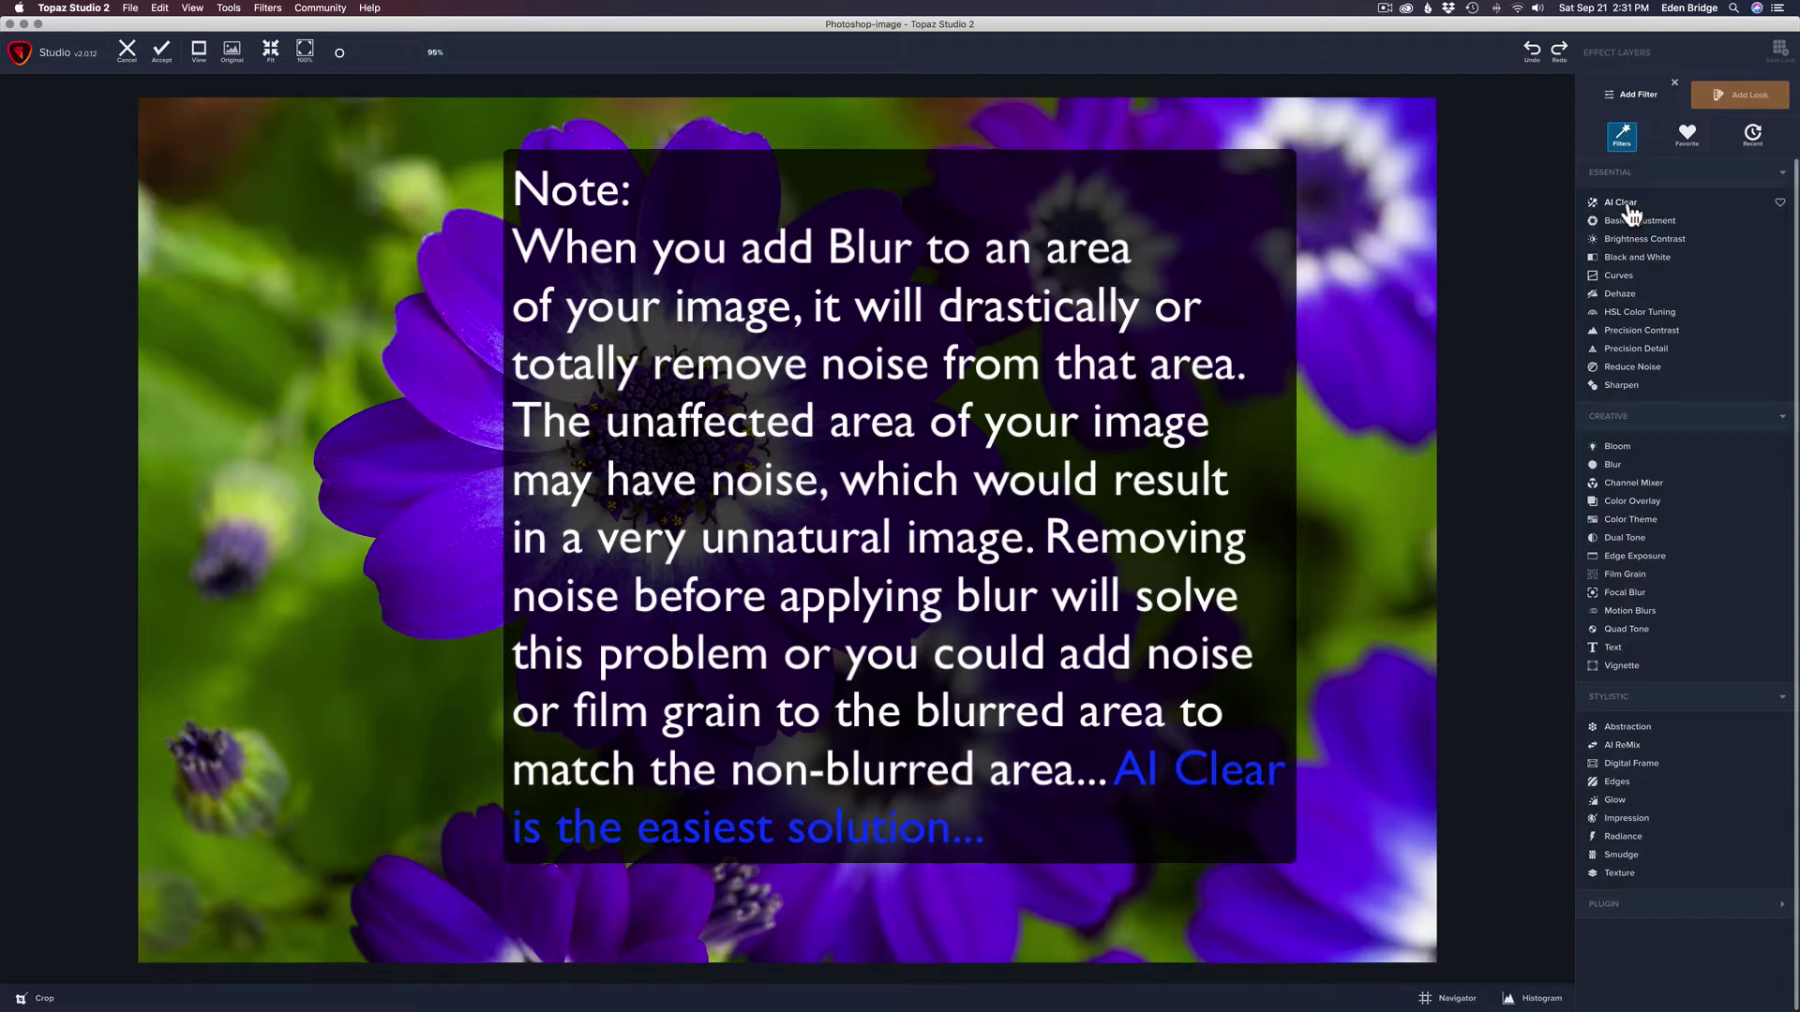
{"action": "left_click", "coordinate": [1622, 202]}
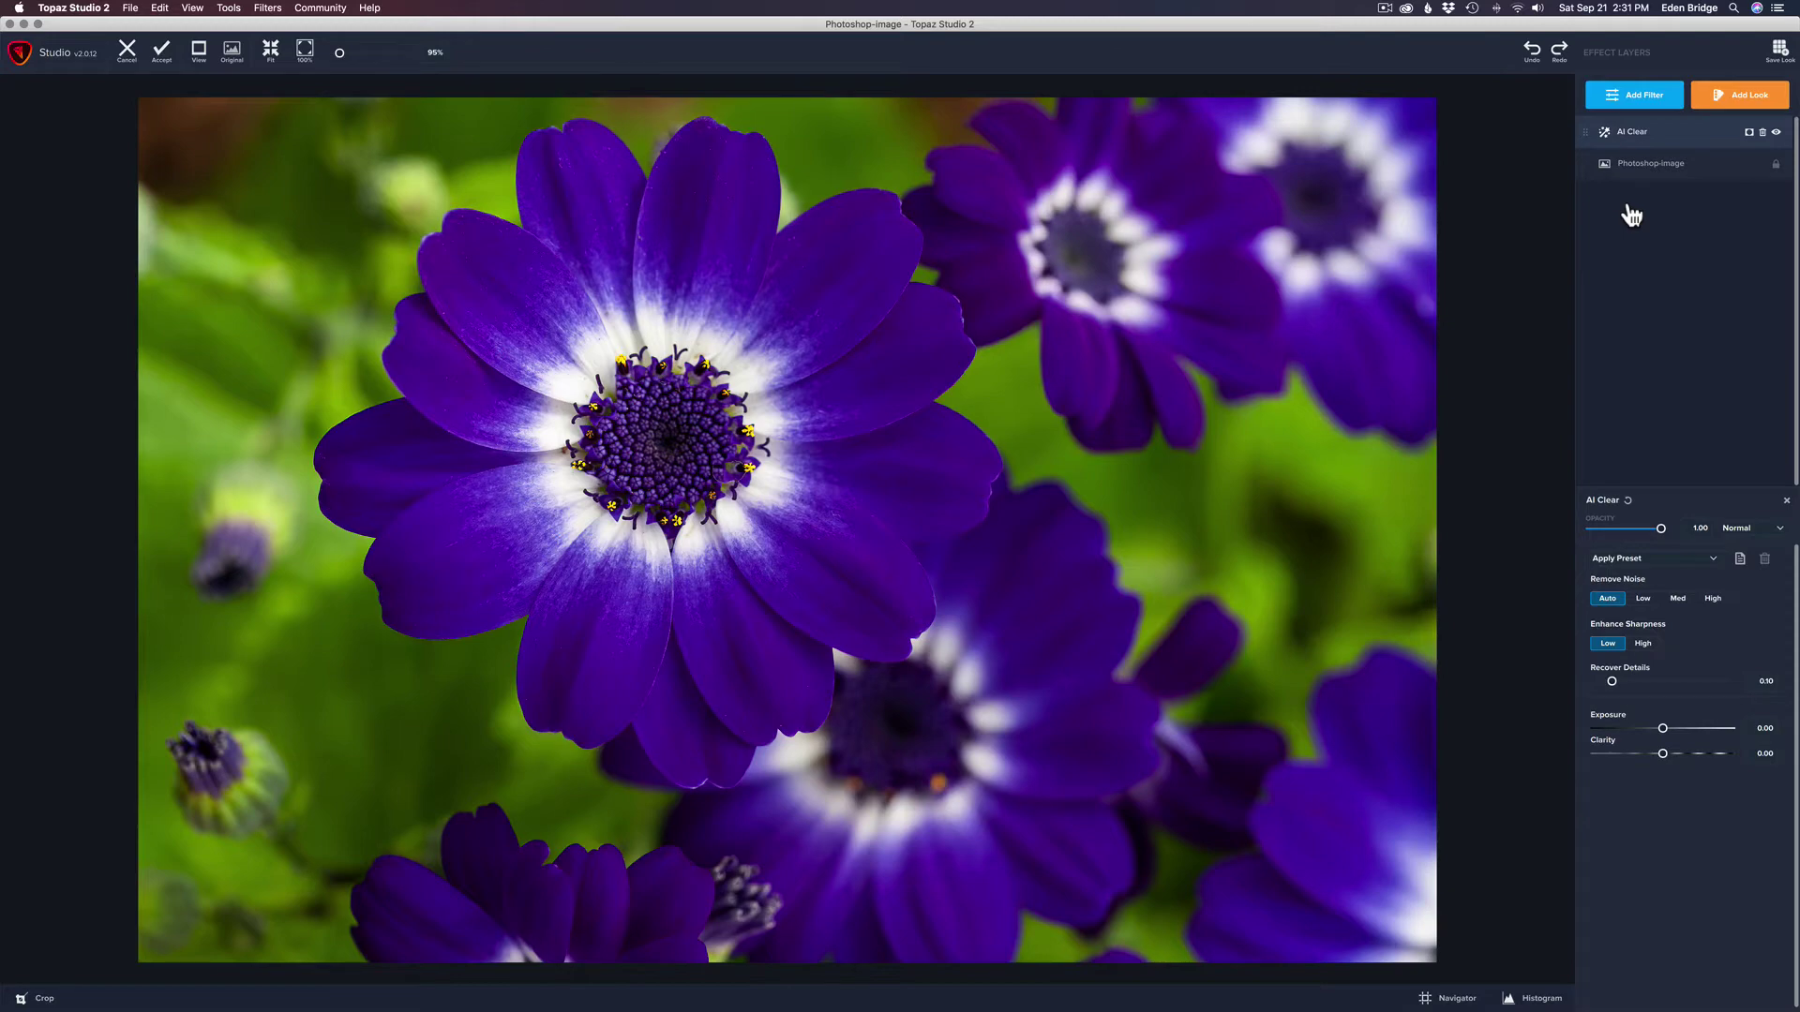
- Set the AI Clear filter's blend mode to Luminosity
{"action": "left_click", "coordinate": [1640, 101]}
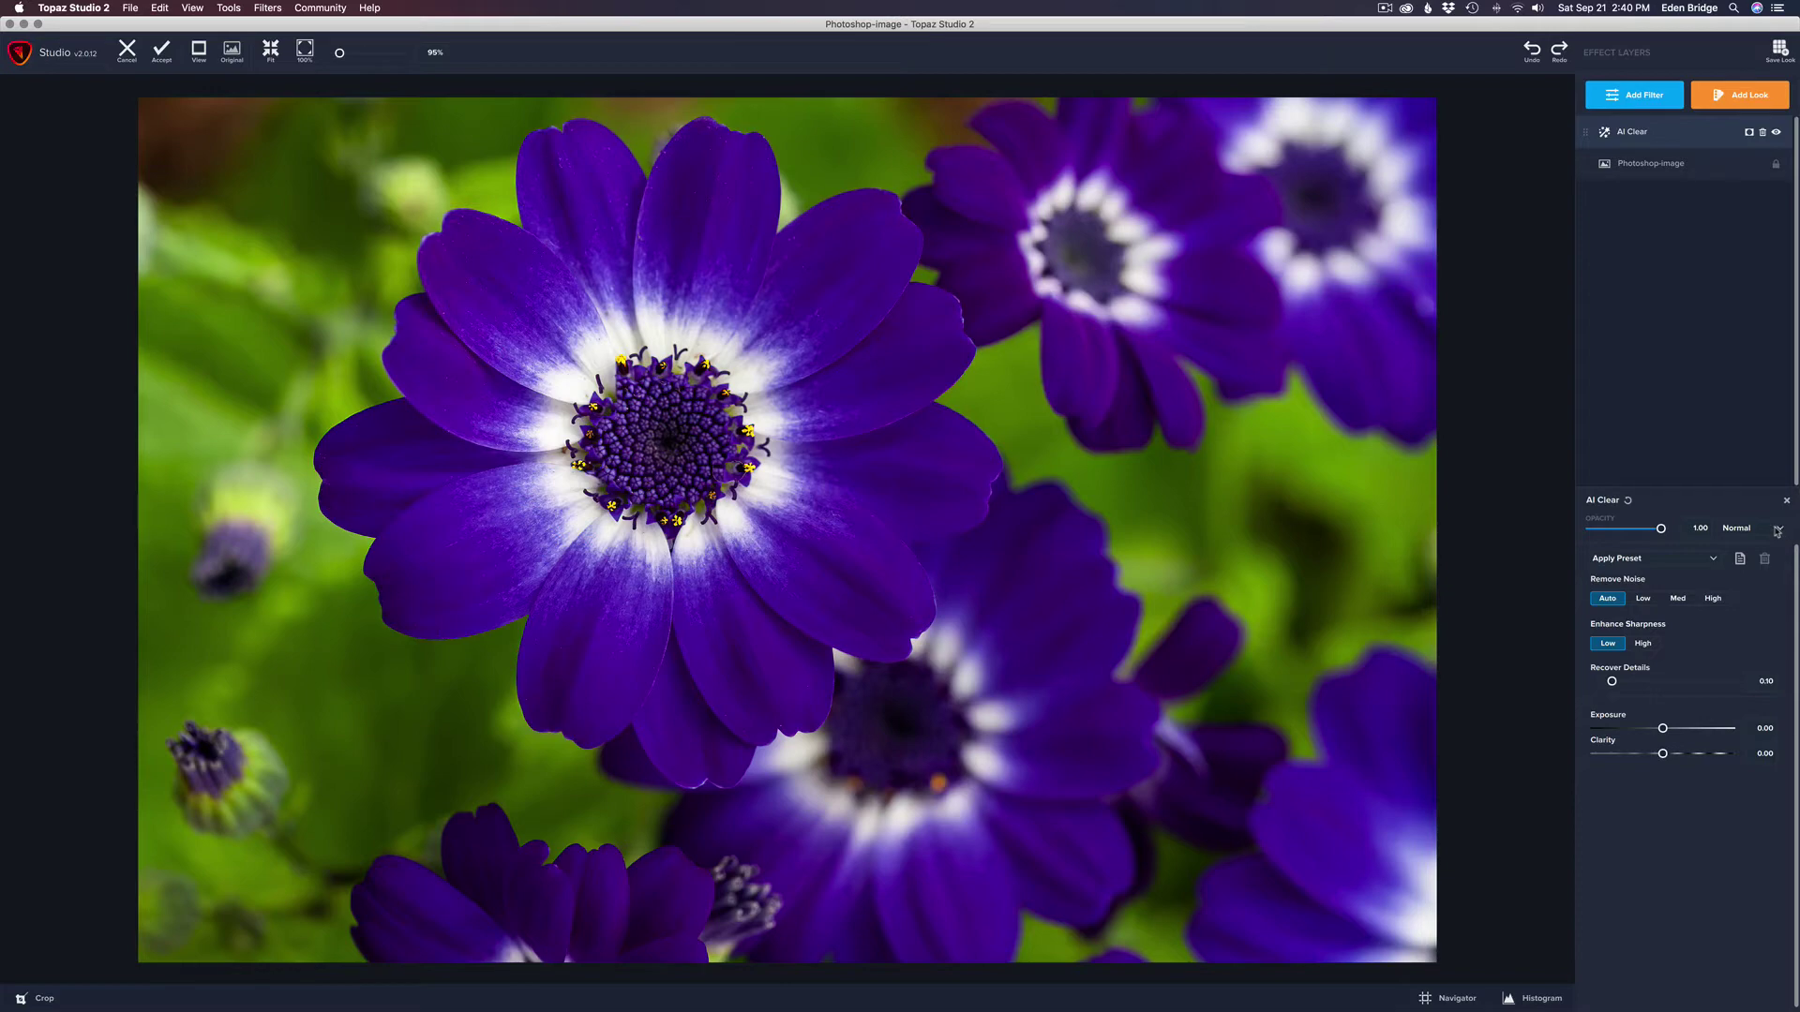
{"action": "left_click", "coordinate": [1777, 531]}
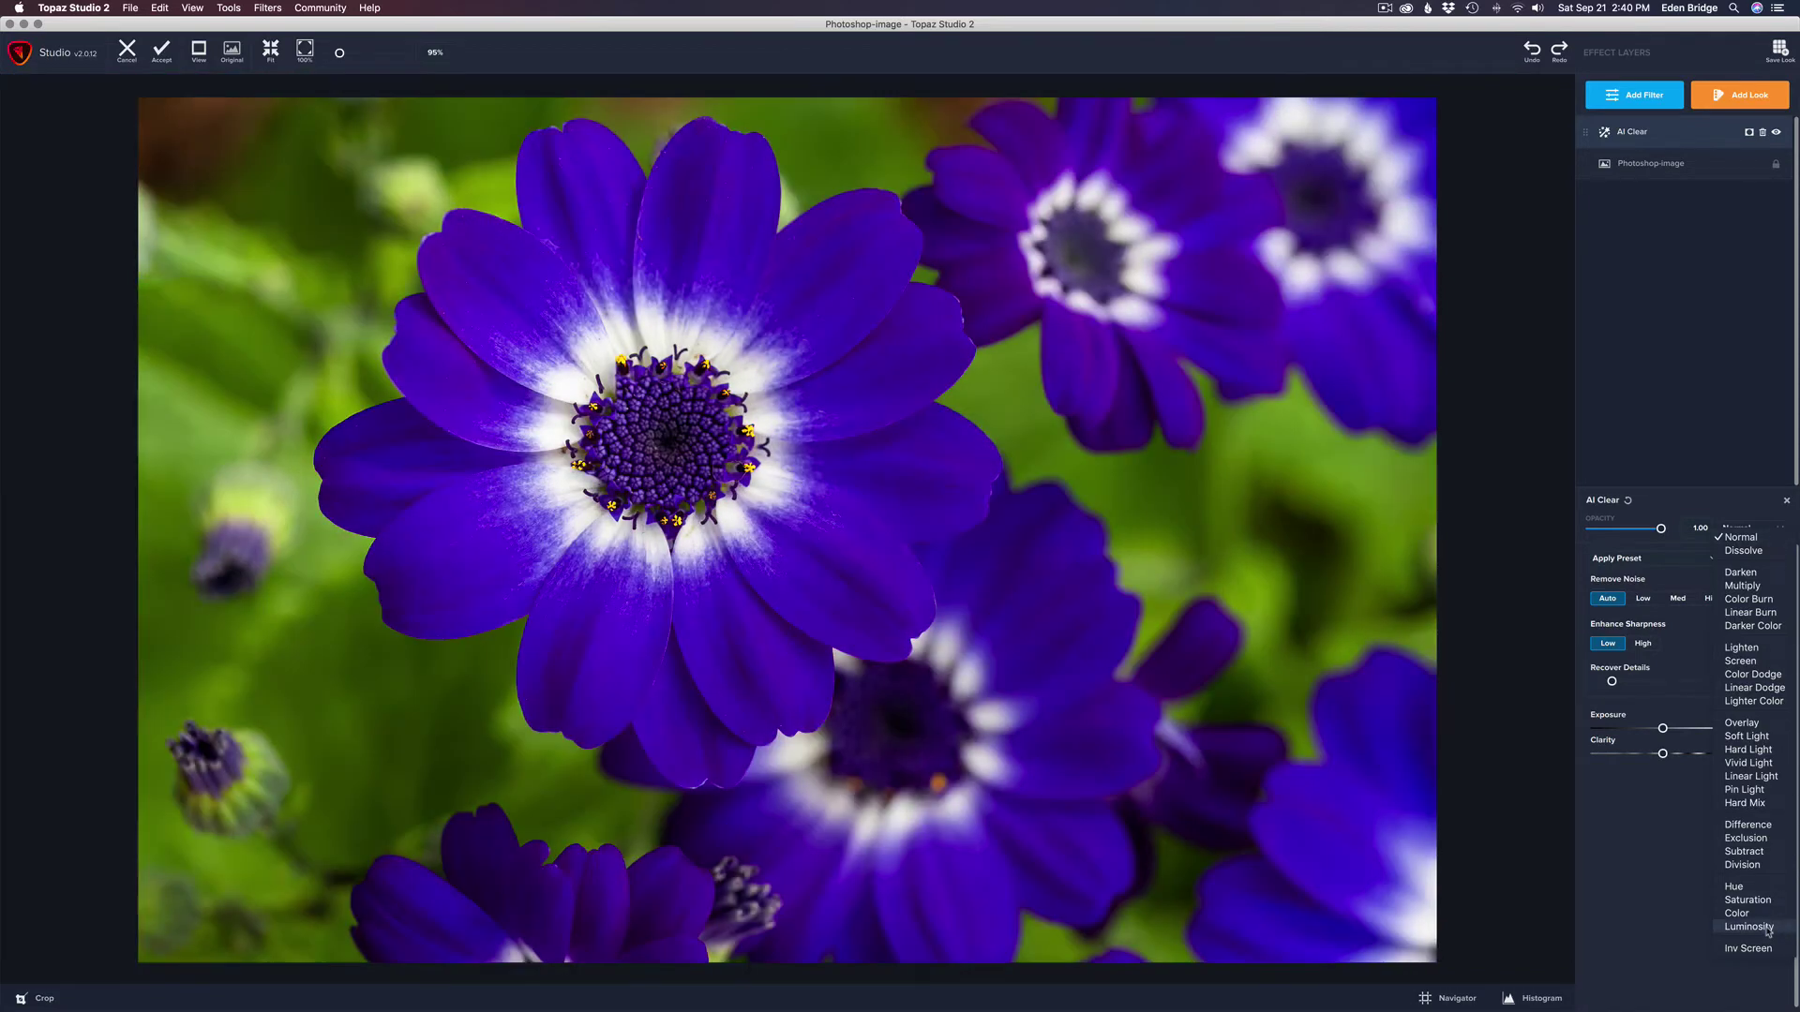
{"action": "left_click", "coordinate": [1769, 929]}
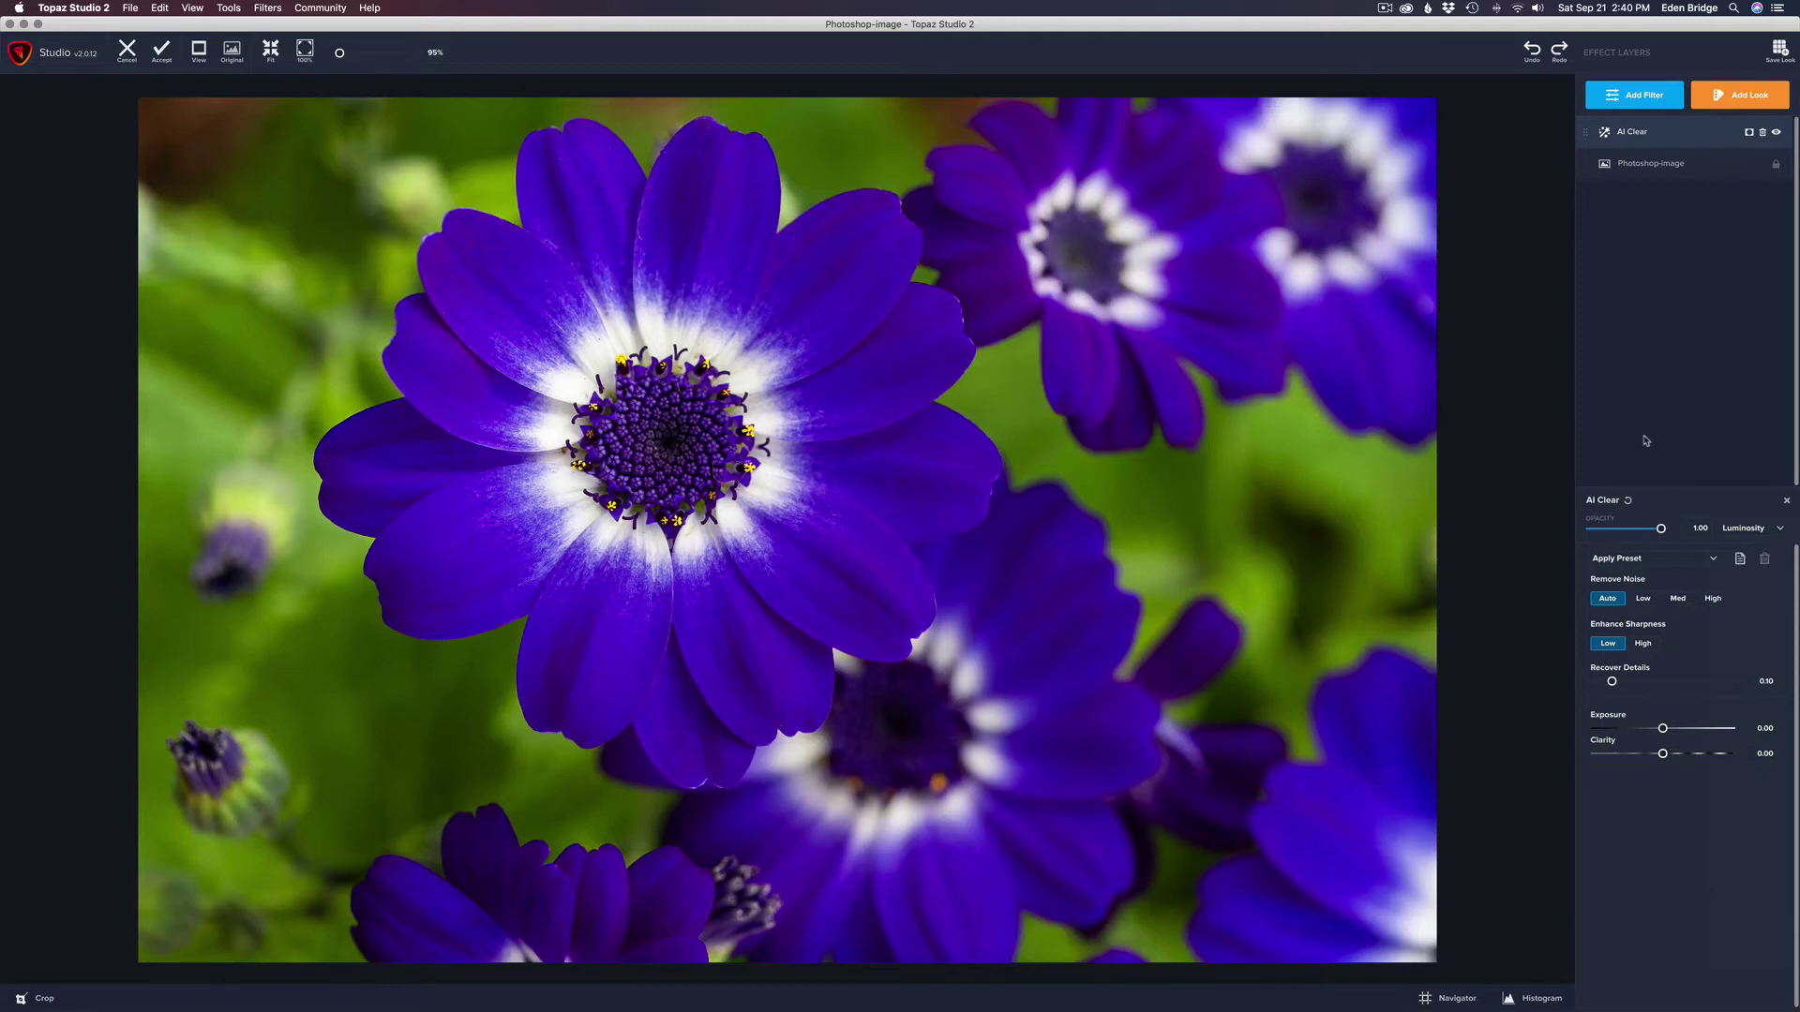
- Compare the image with and without AI Clear, and return to Photoshop discarding the Topaz Studio 2 edit
{"action": "left_click", "coordinate": [1777, 134]}
{"action": "left_click", "coordinate": [1778, 134]}
{"action": "left_click", "coordinate": [1778, 134]}
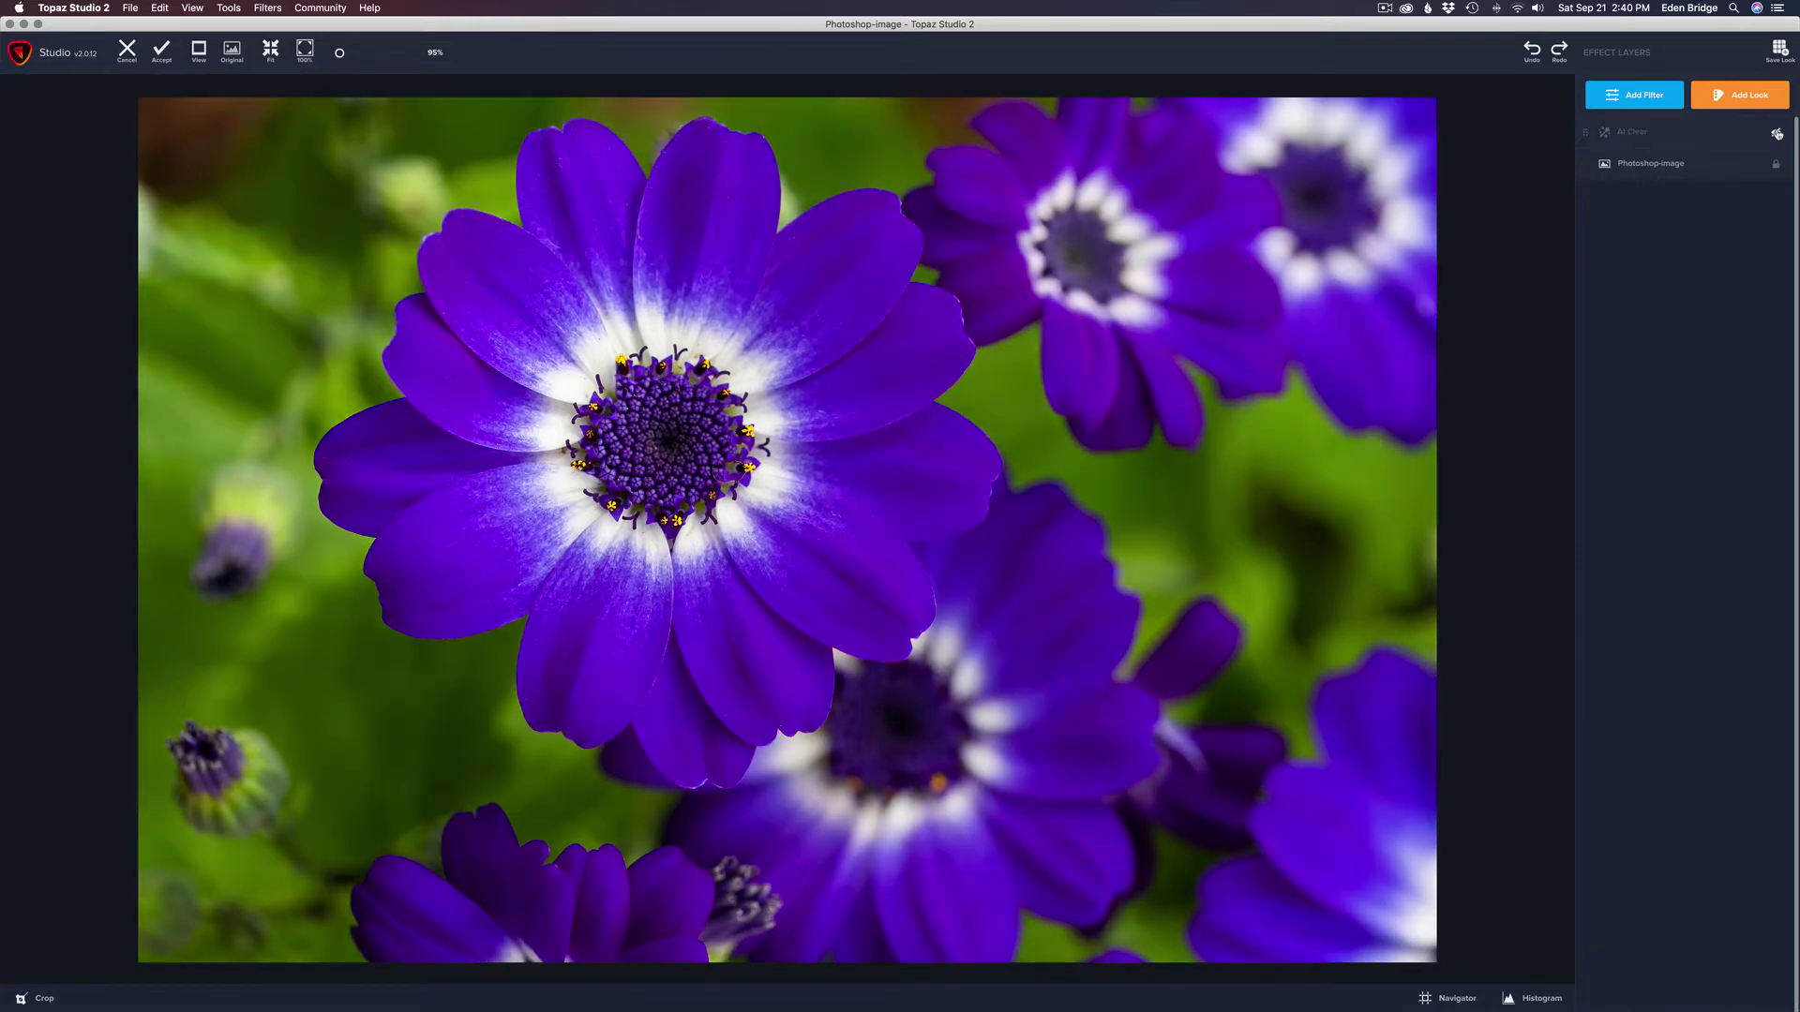
{"action": "left_click", "coordinate": [1777, 134]}
{"action": "left_click", "coordinate": [1777, 134]}
{"action": "left_click", "coordinate": [1778, 134]}
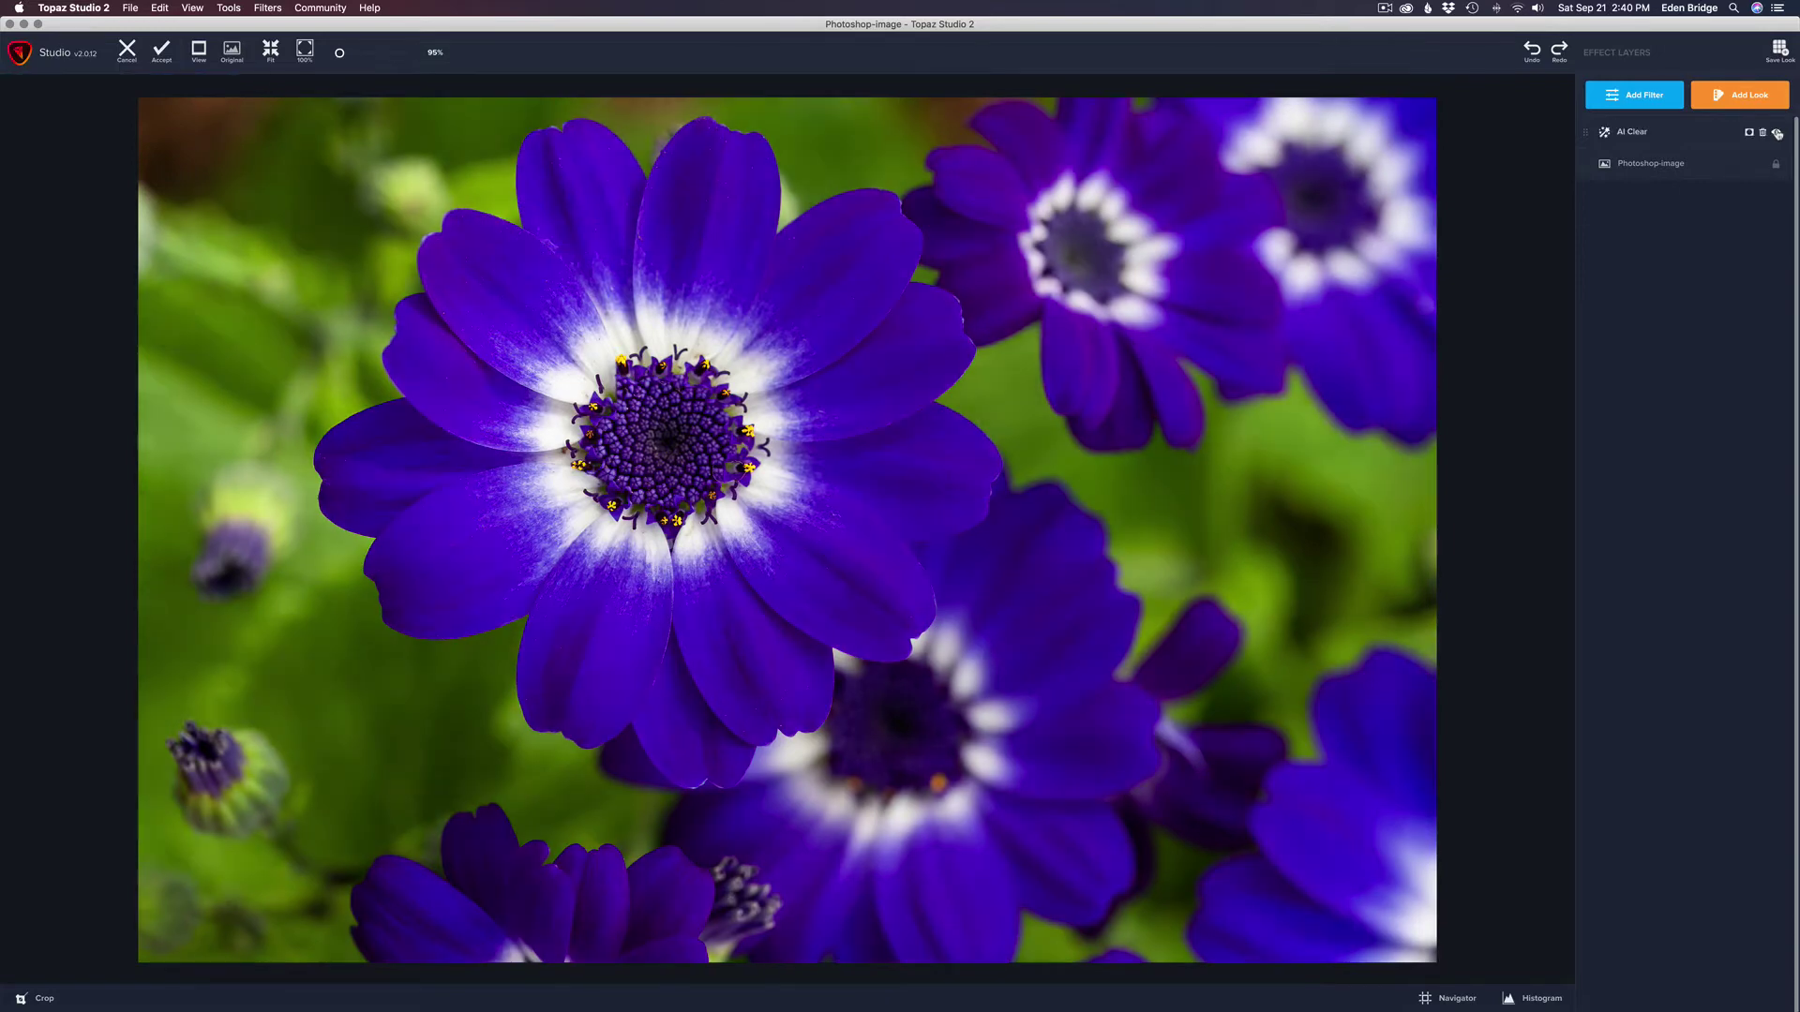
{"action": "left_click", "coordinate": [128, 52]}
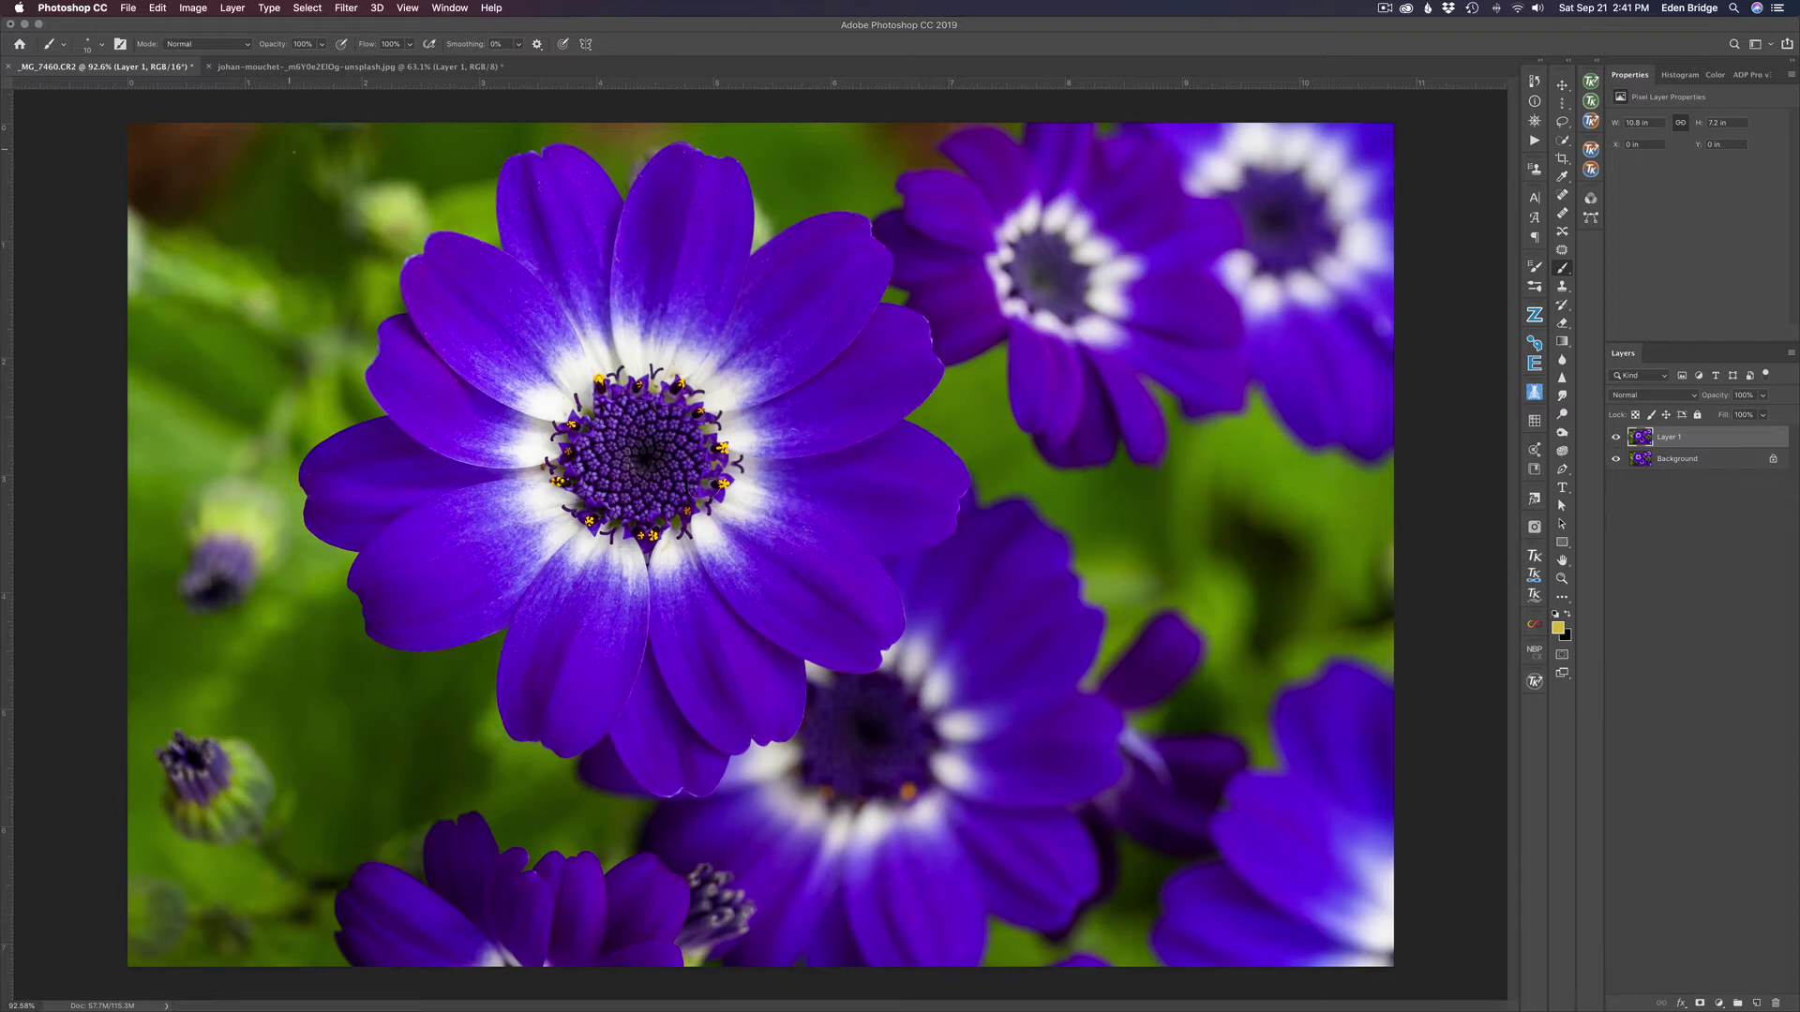
- Open Layer 1 in the Topaz DeNoise AI plugin
{"action": "left_click", "coordinate": [348, 8]}
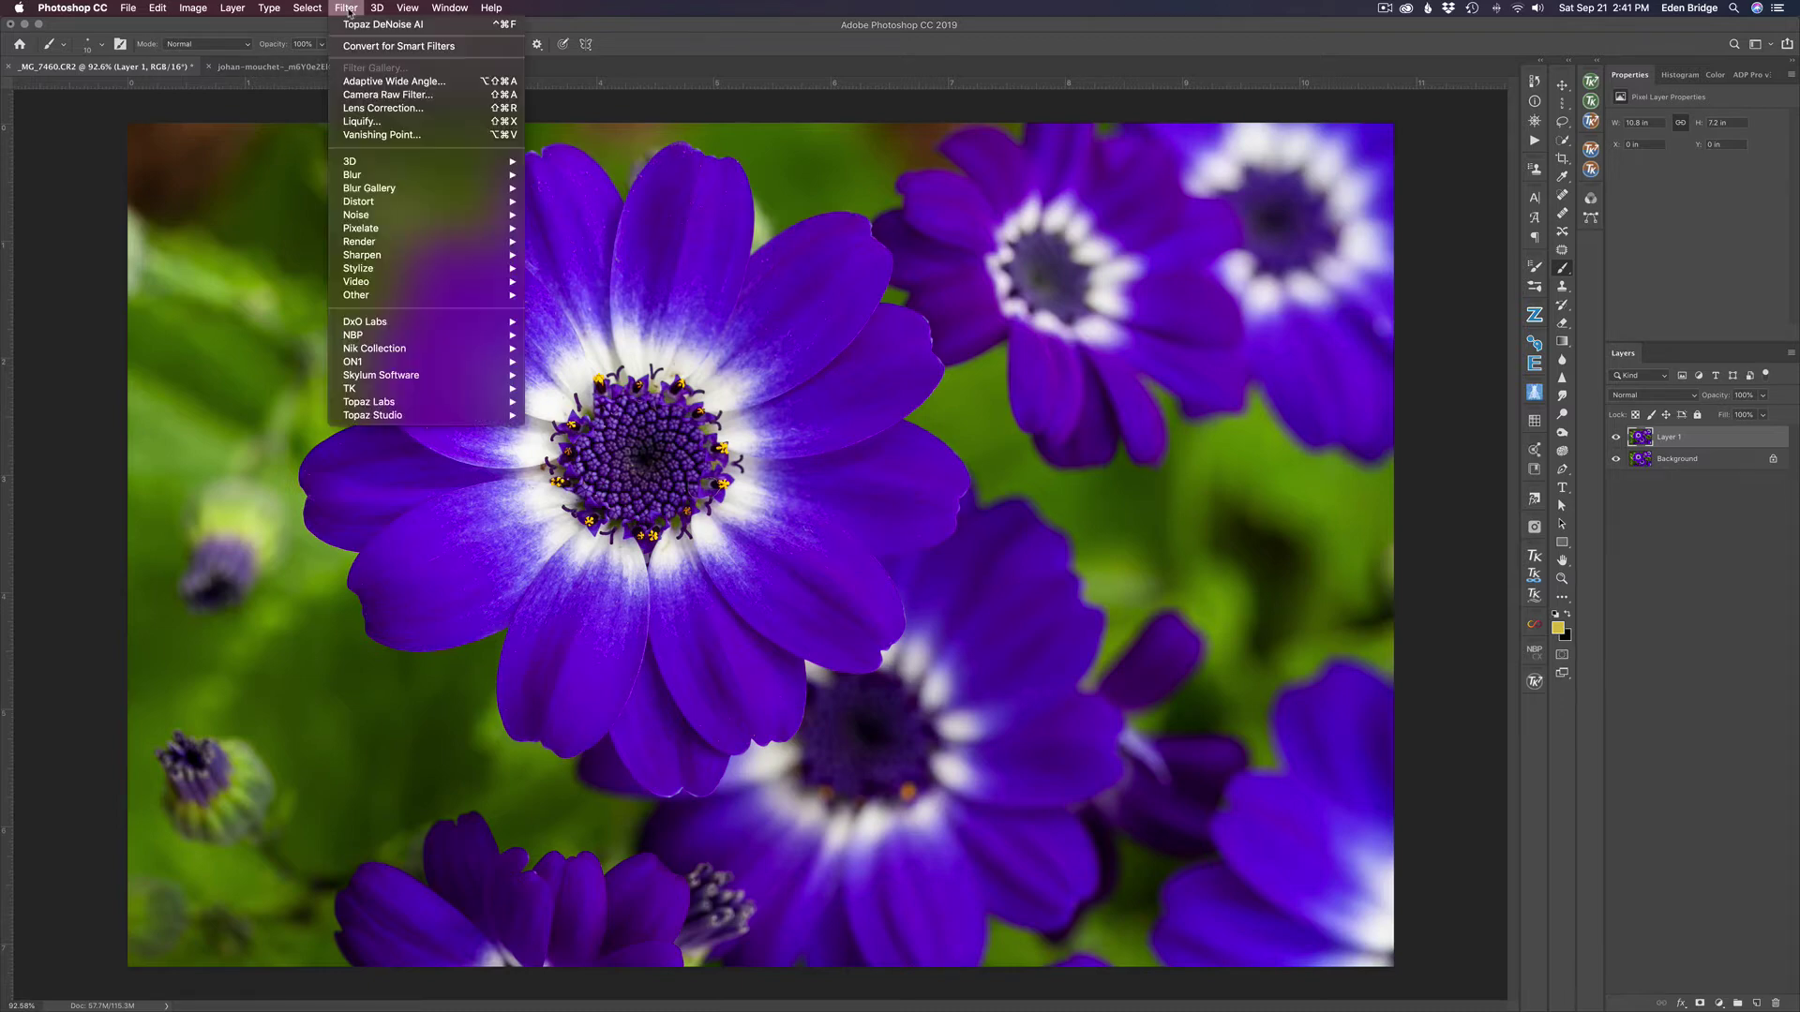
{"action": "mouse_move", "coordinate": [382, 403]}
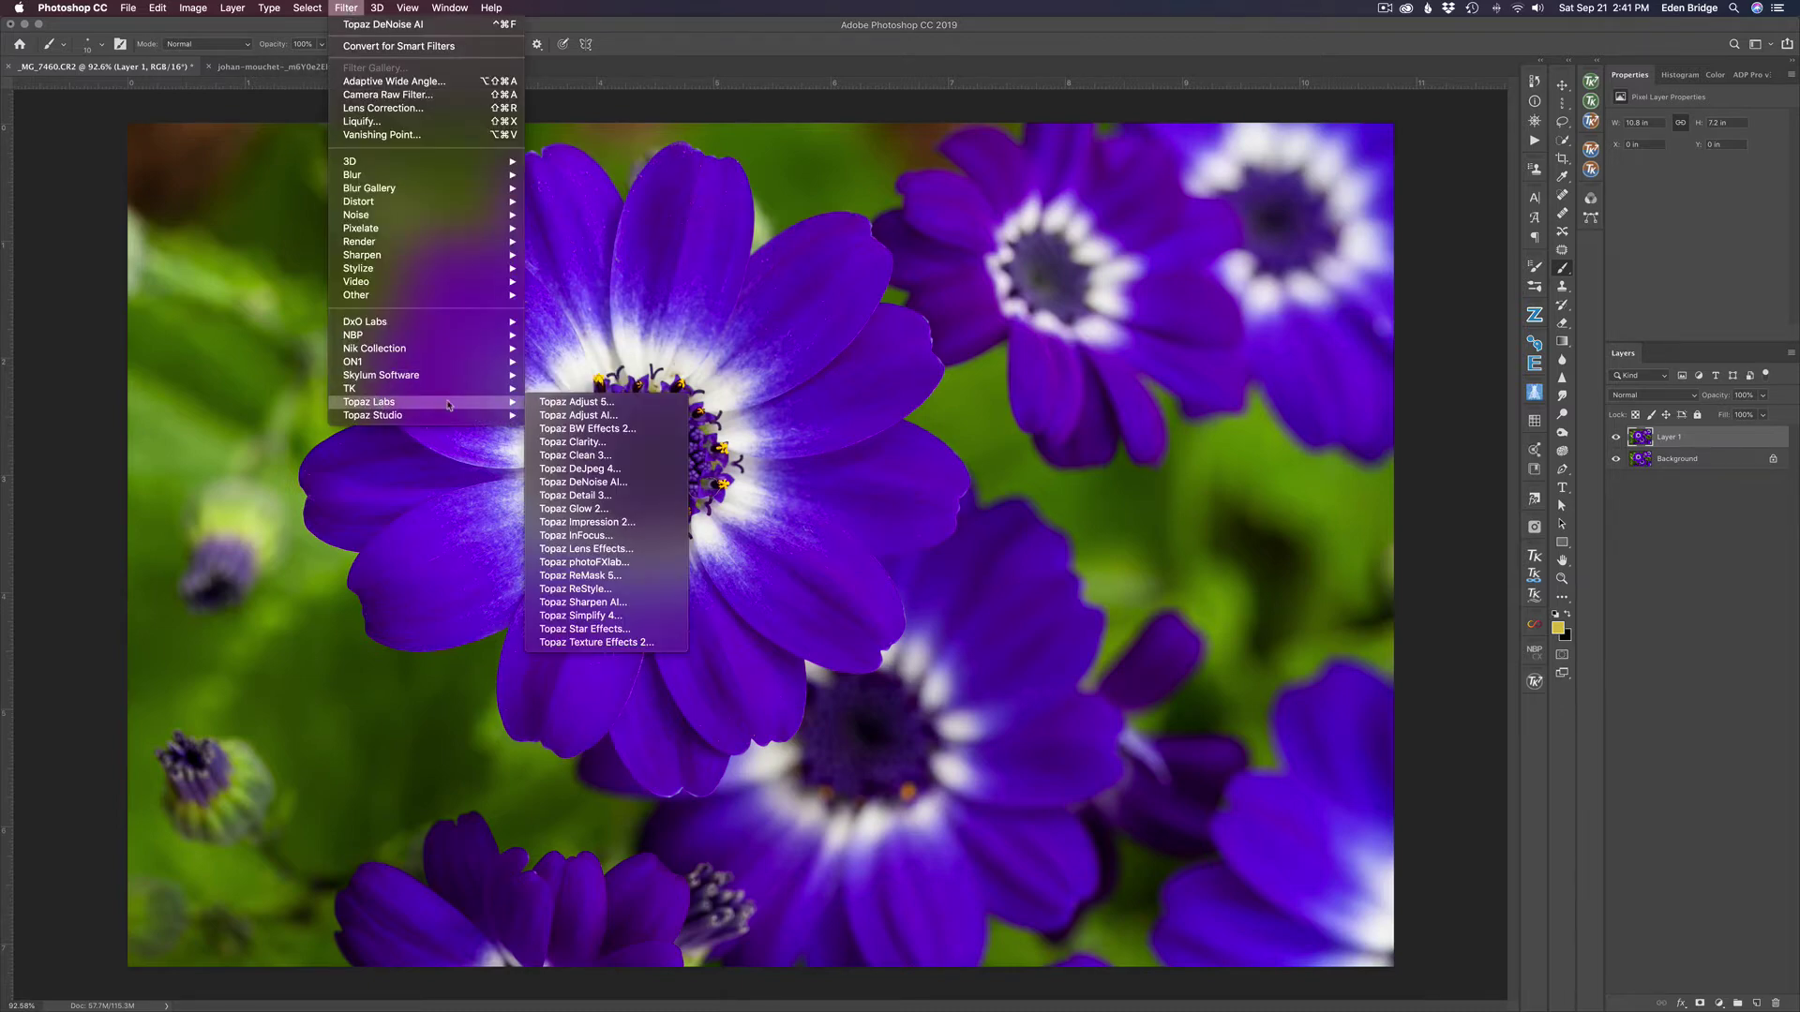
{"action": "left_click", "coordinate": [589, 484]}
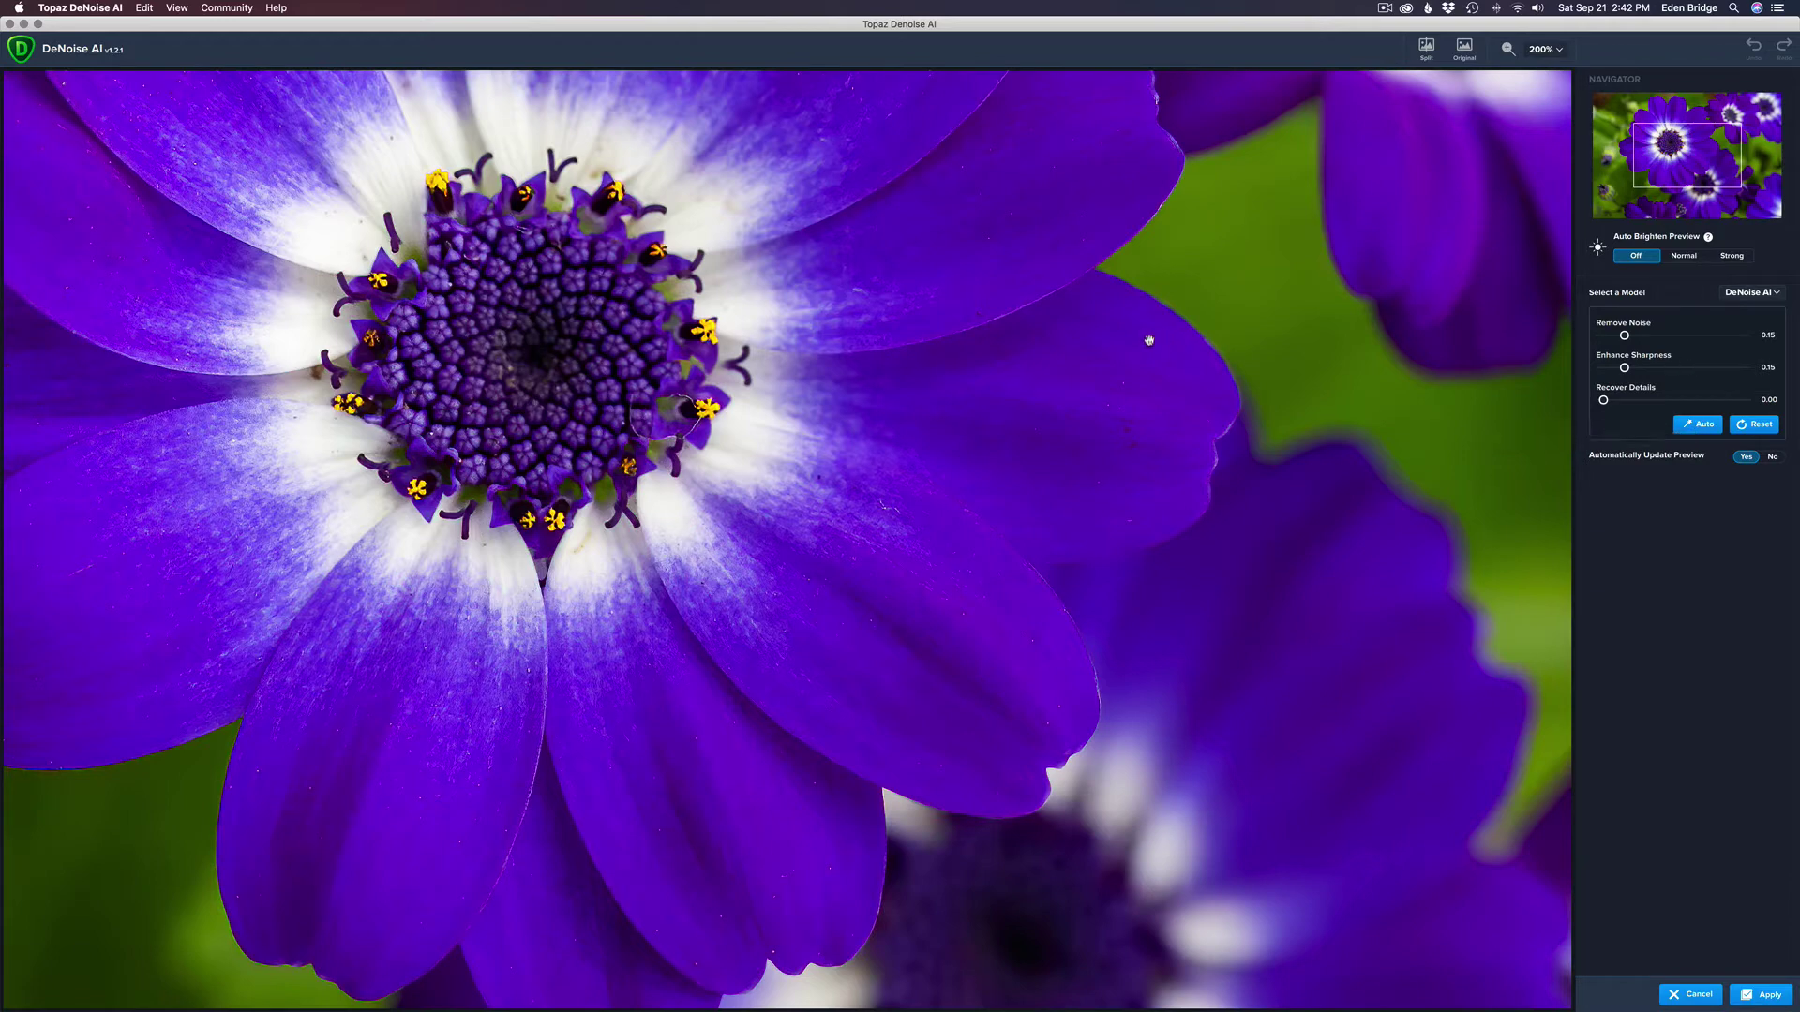
- Compare the original with the denoised preview and apply the DeNoise AI result to the layer
{"action": "left_click", "coordinate": [1467, 49]}
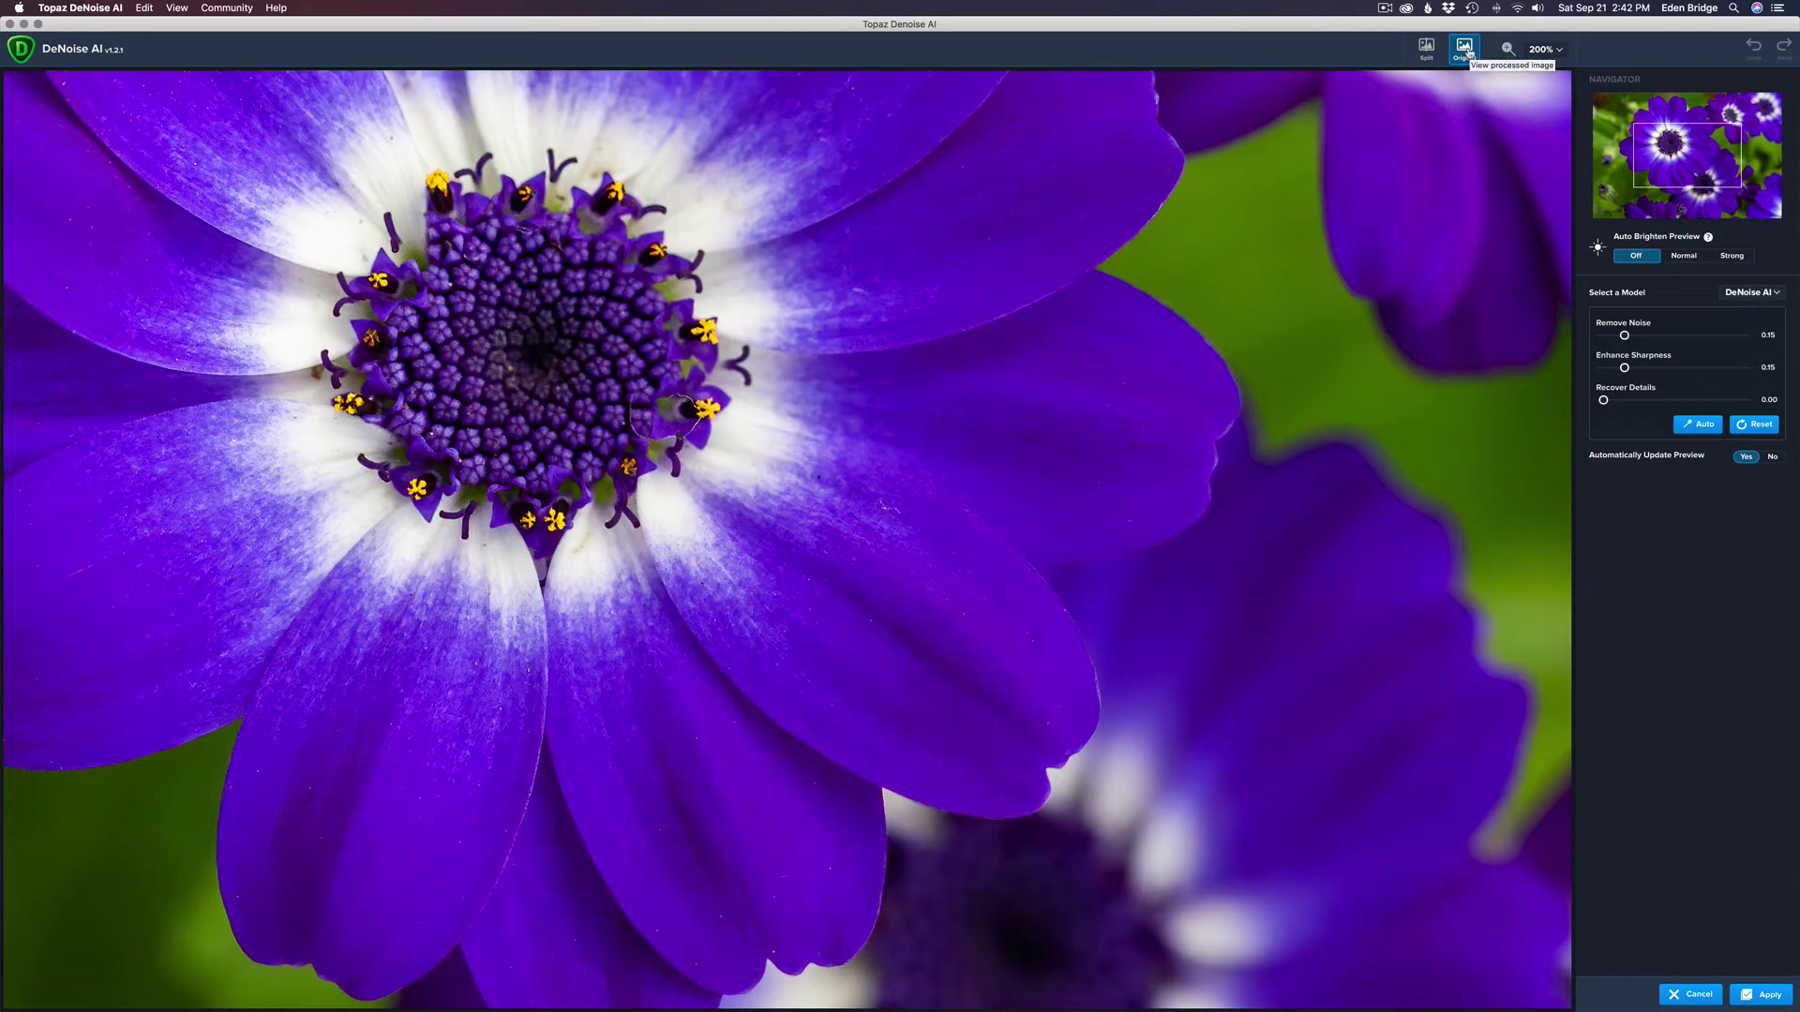
{"action": "left_click", "coordinate": [1468, 52]}
{"action": "left_click", "coordinate": [1468, 52]}
{"action": "left_click", "coordinate": [1469, 51]}
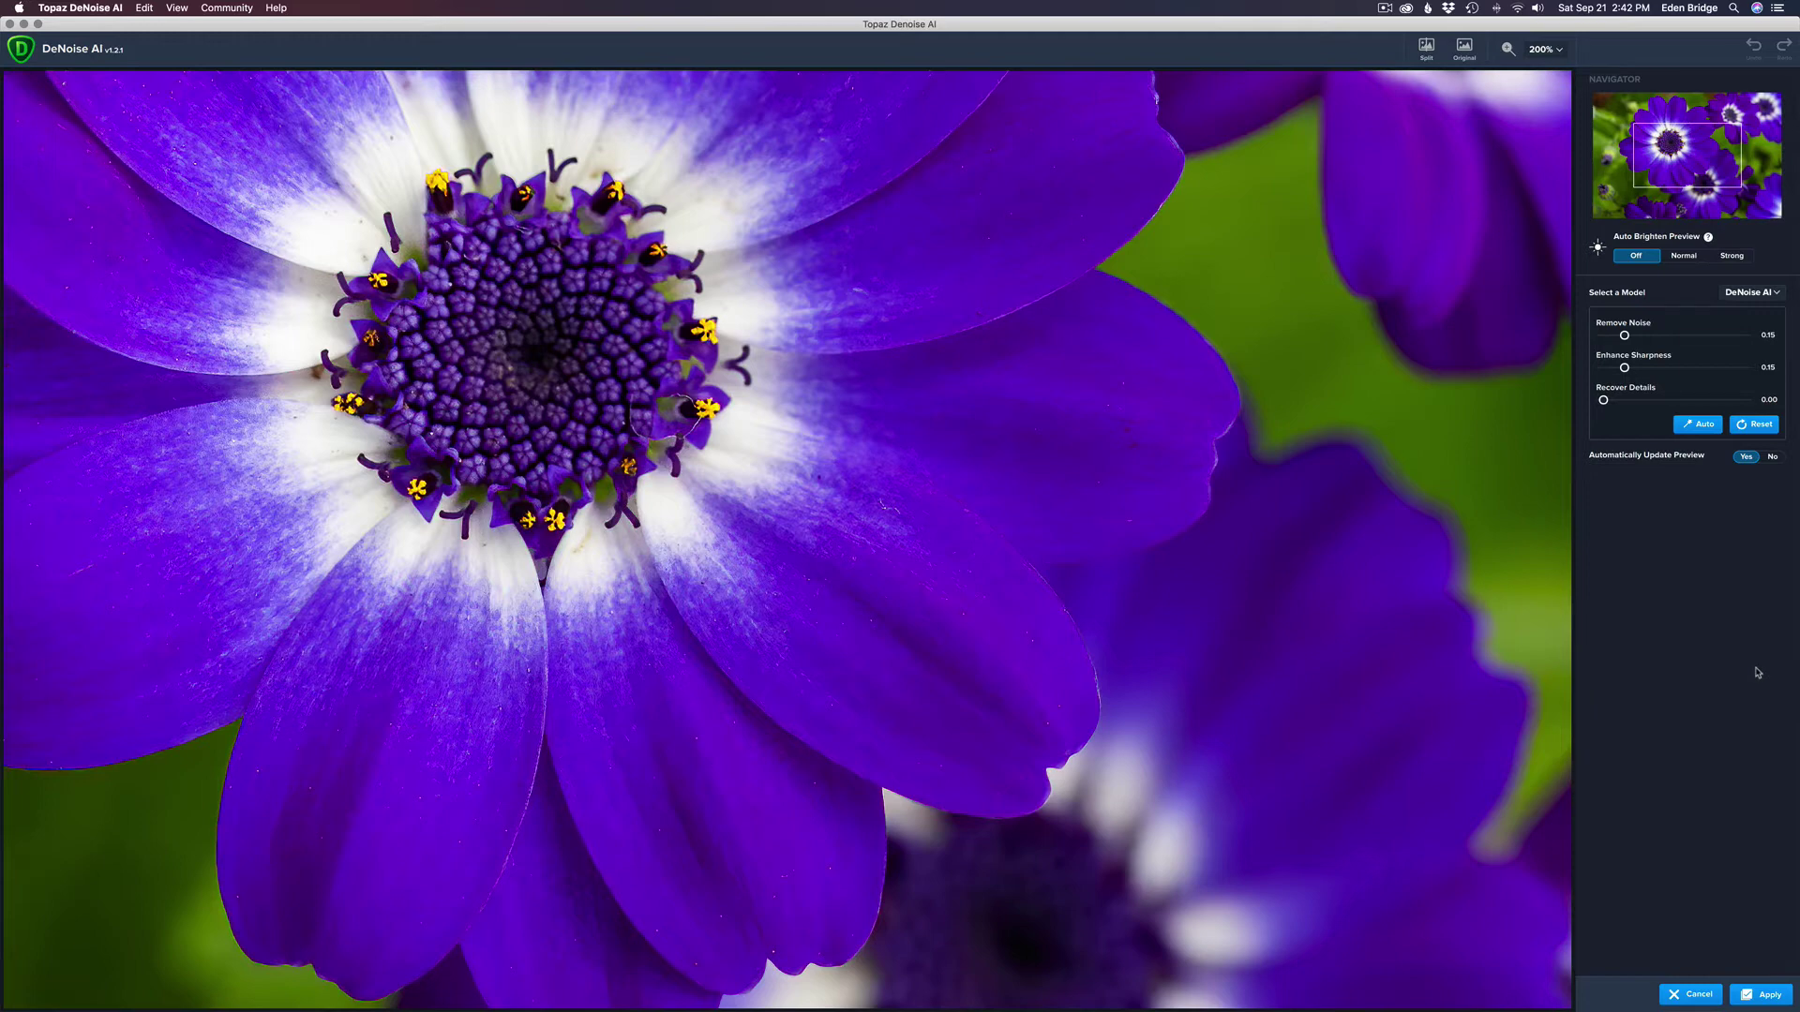
{"action": "left_click", "coordinate": [1772, 995]}
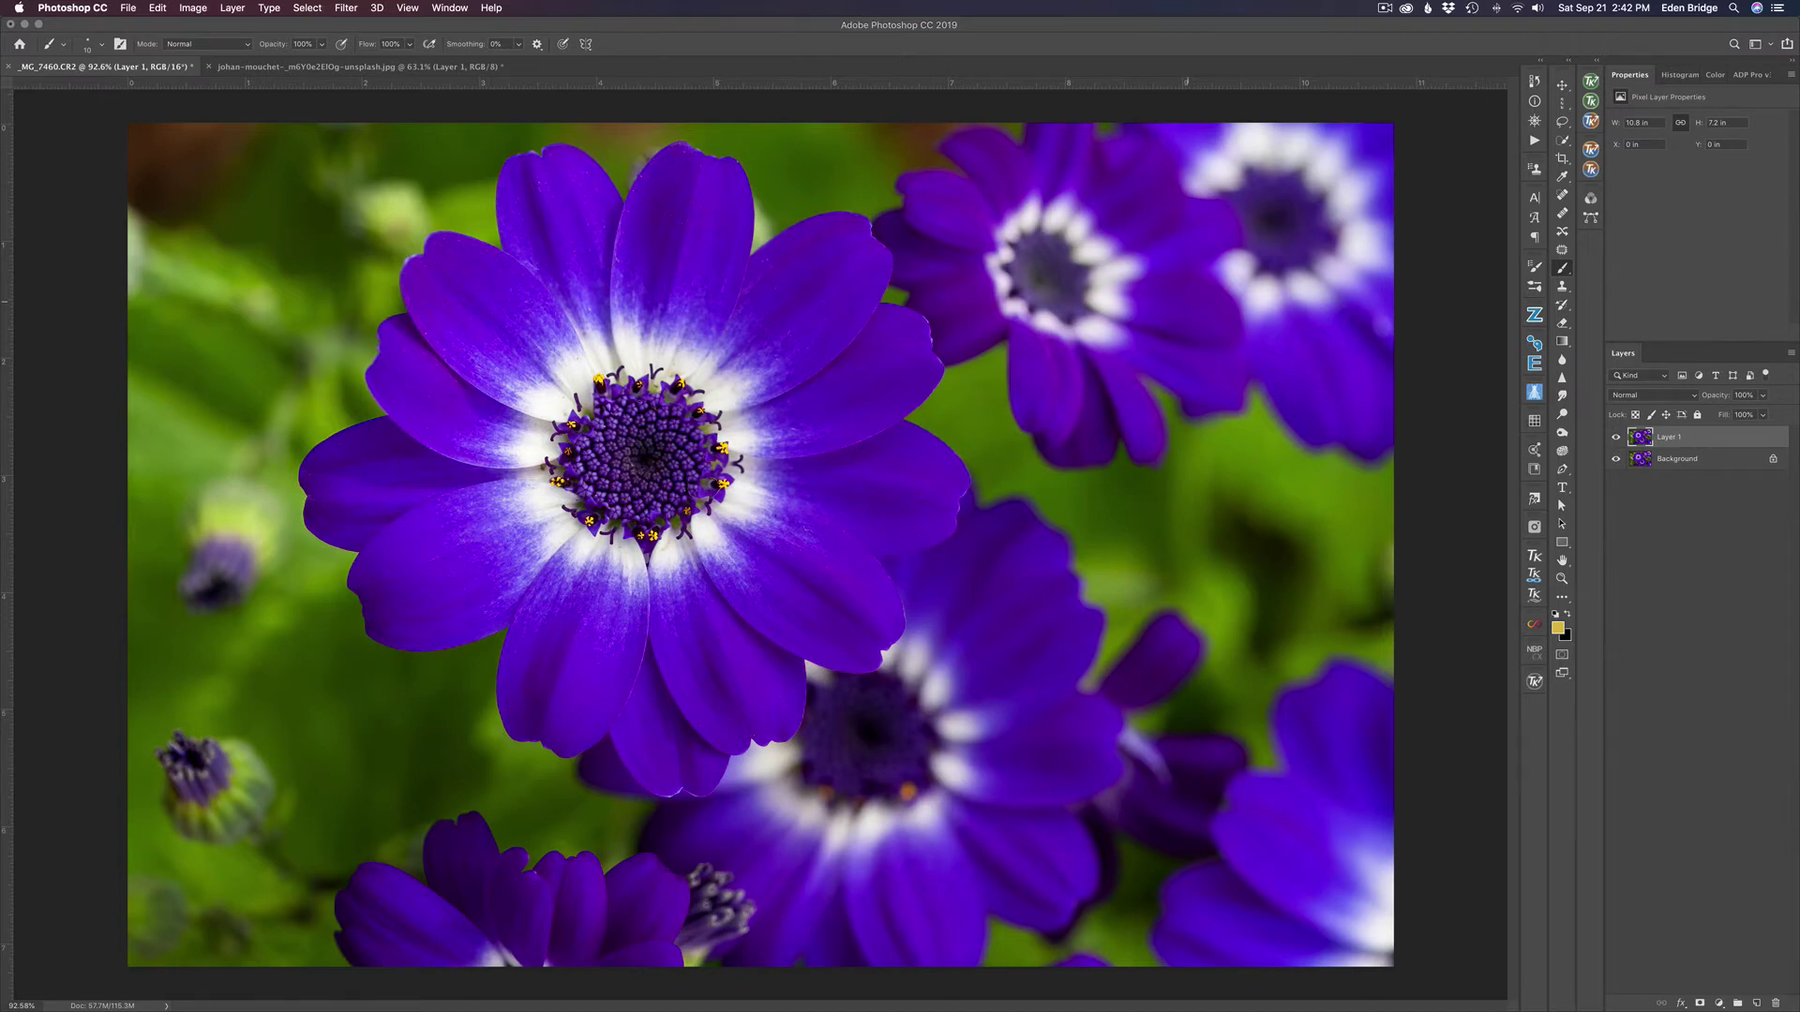
- Send the denoised Layer 1 to Topaz Studio 2 and add a Focal Blur filter
{"action": "left_click", "coordinate": [346, 7]}
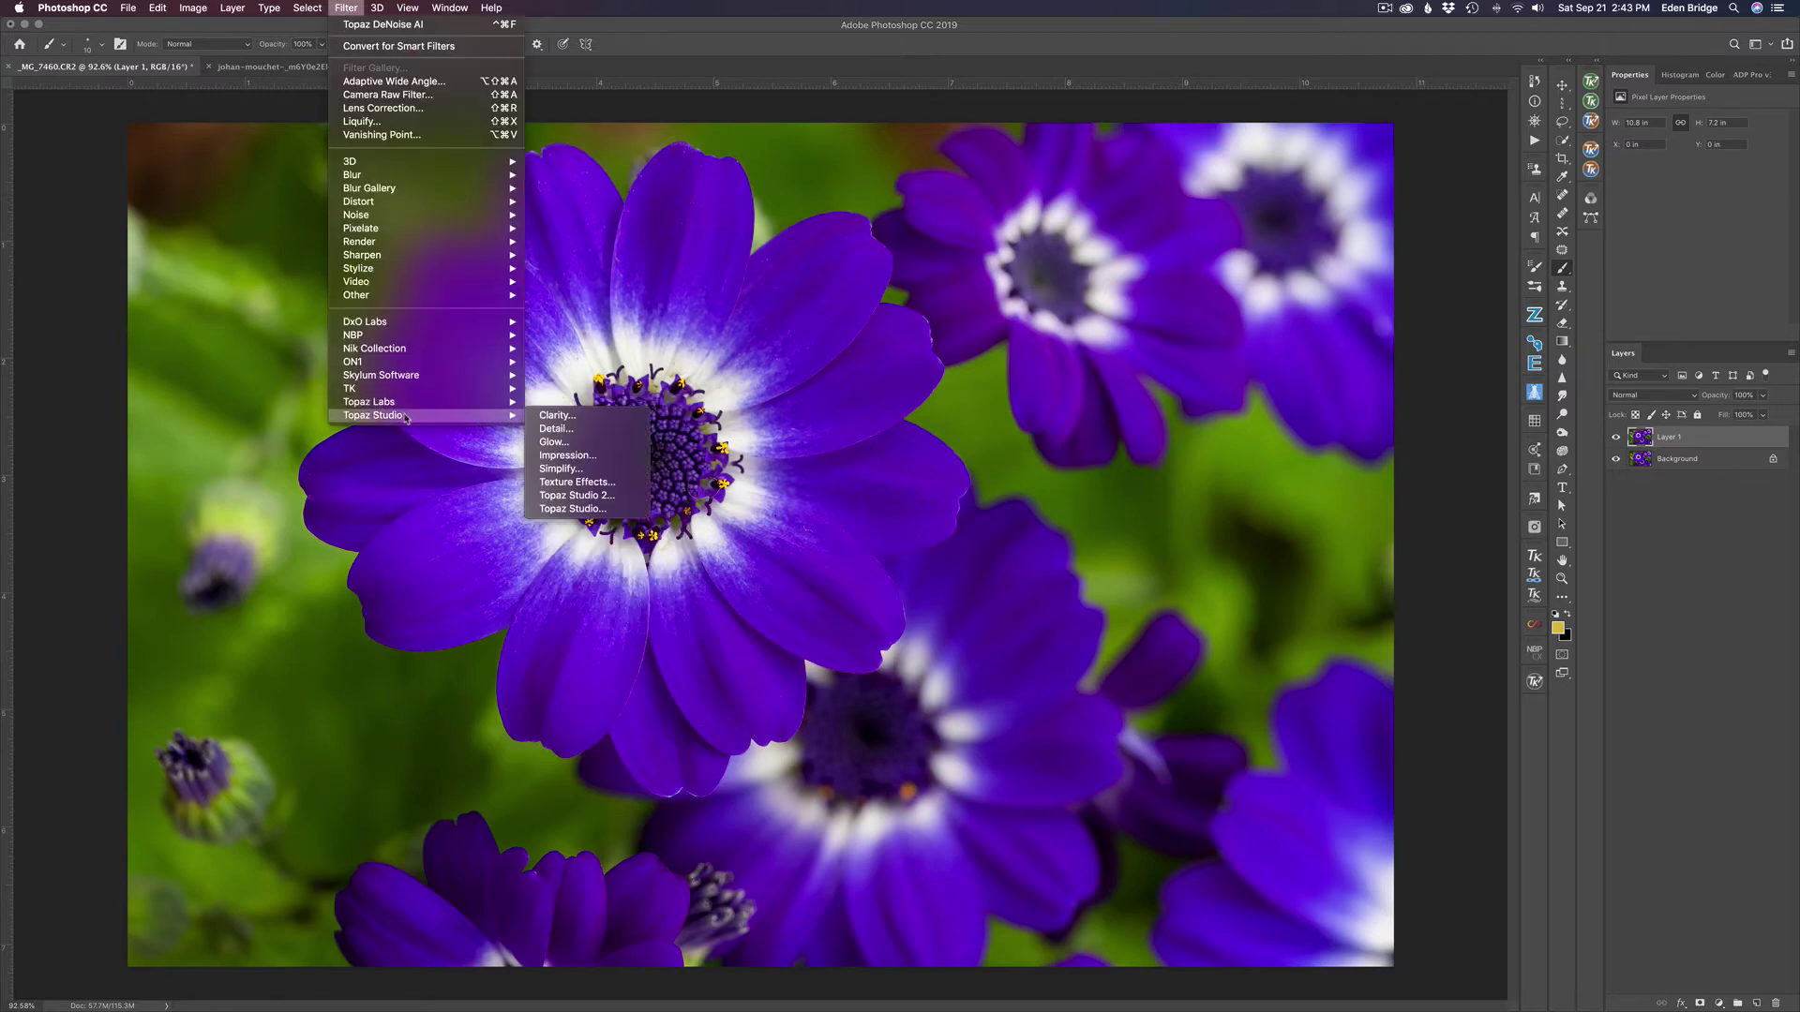
{"action": "mouse_move", "coordinate": [507, 422]}
{"action": "left_click", "coordinate": [577, 495]}
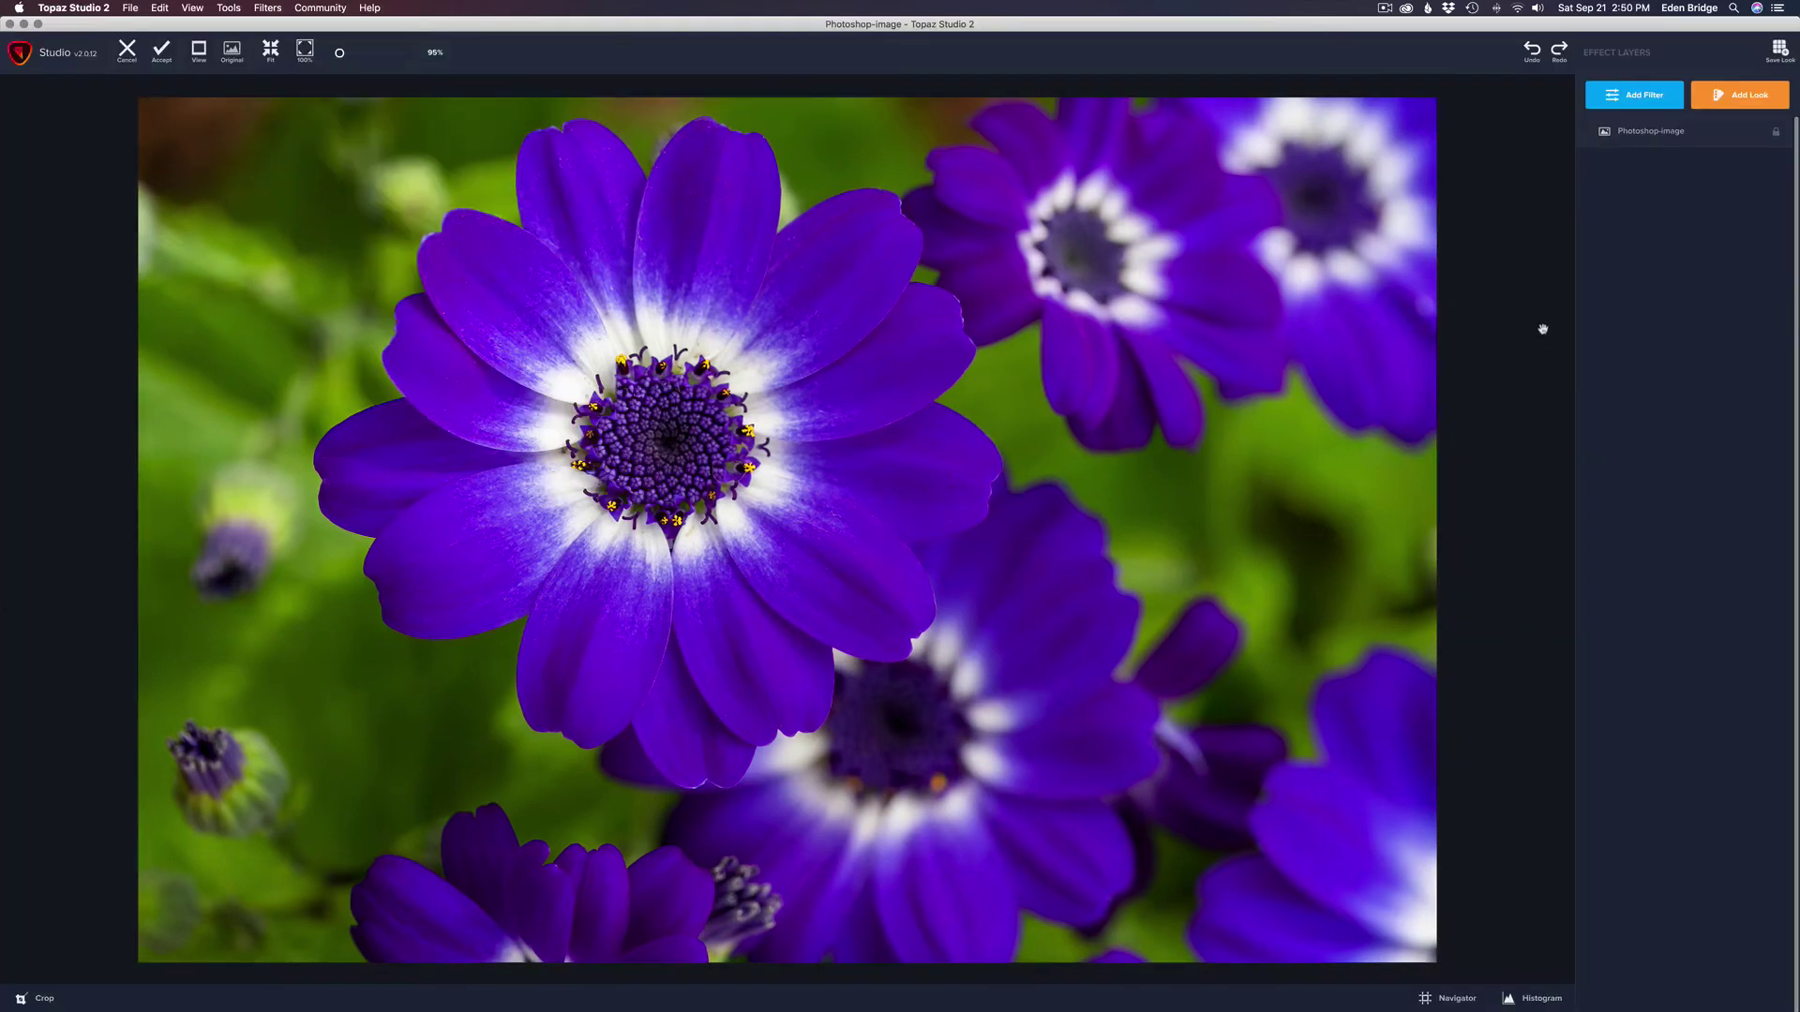
{"action": "left_click", "coordinate": [1647, 96]}
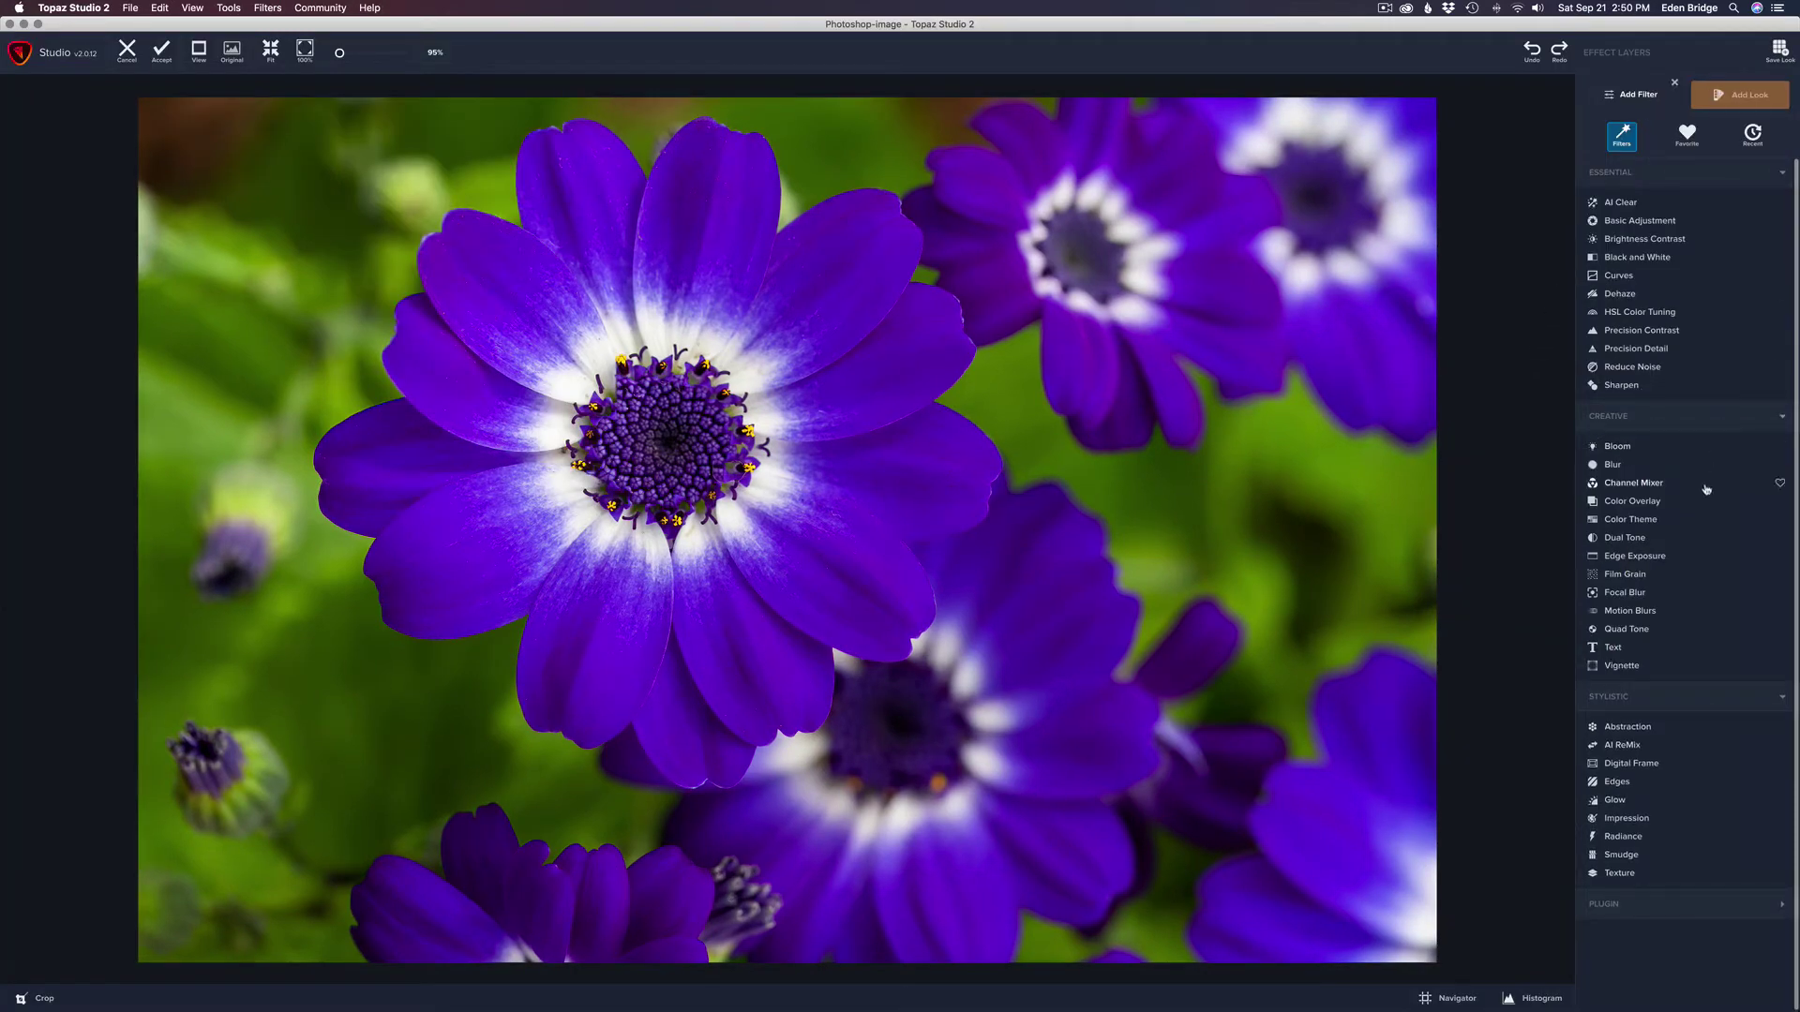
{"action": "left_click", "coordinate": [1625, 593]}
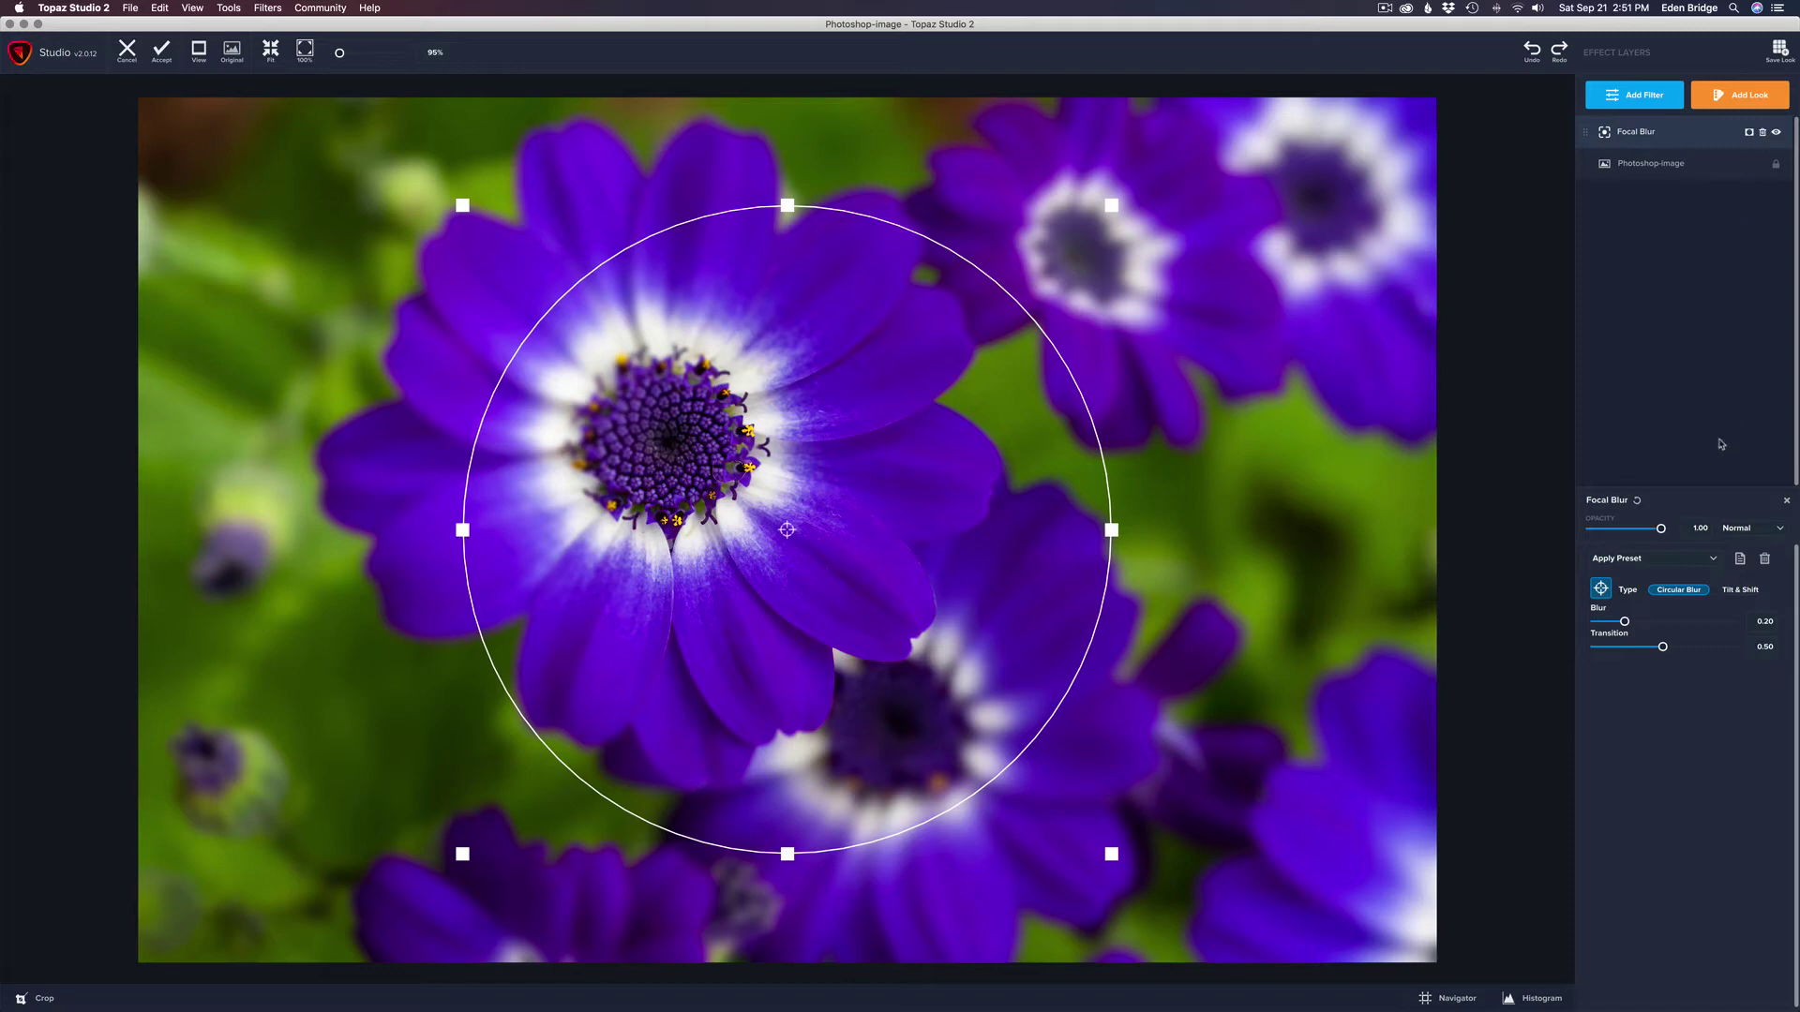
{"action": "left_click", "coordinate": [1767, 560]}
{"action": "left_click", "coordinate": [1715, 559]}
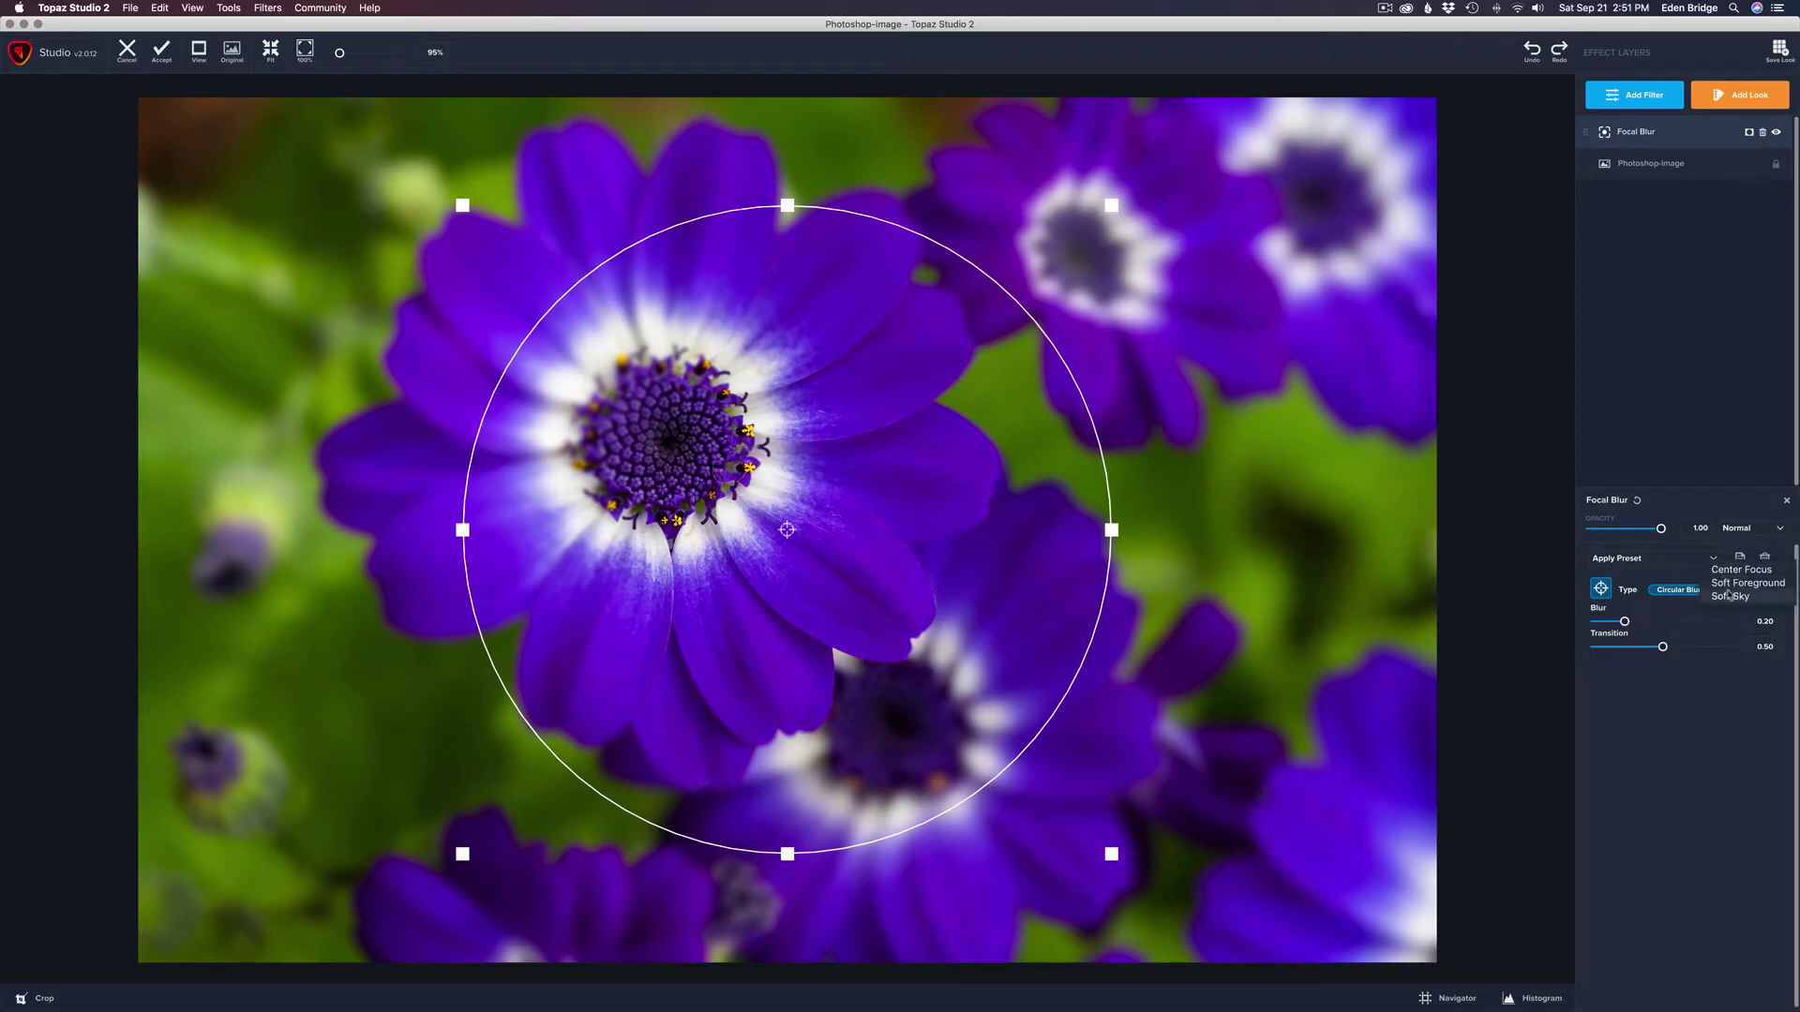
{"action": "left_click", "coordinate": [1592, 557]}
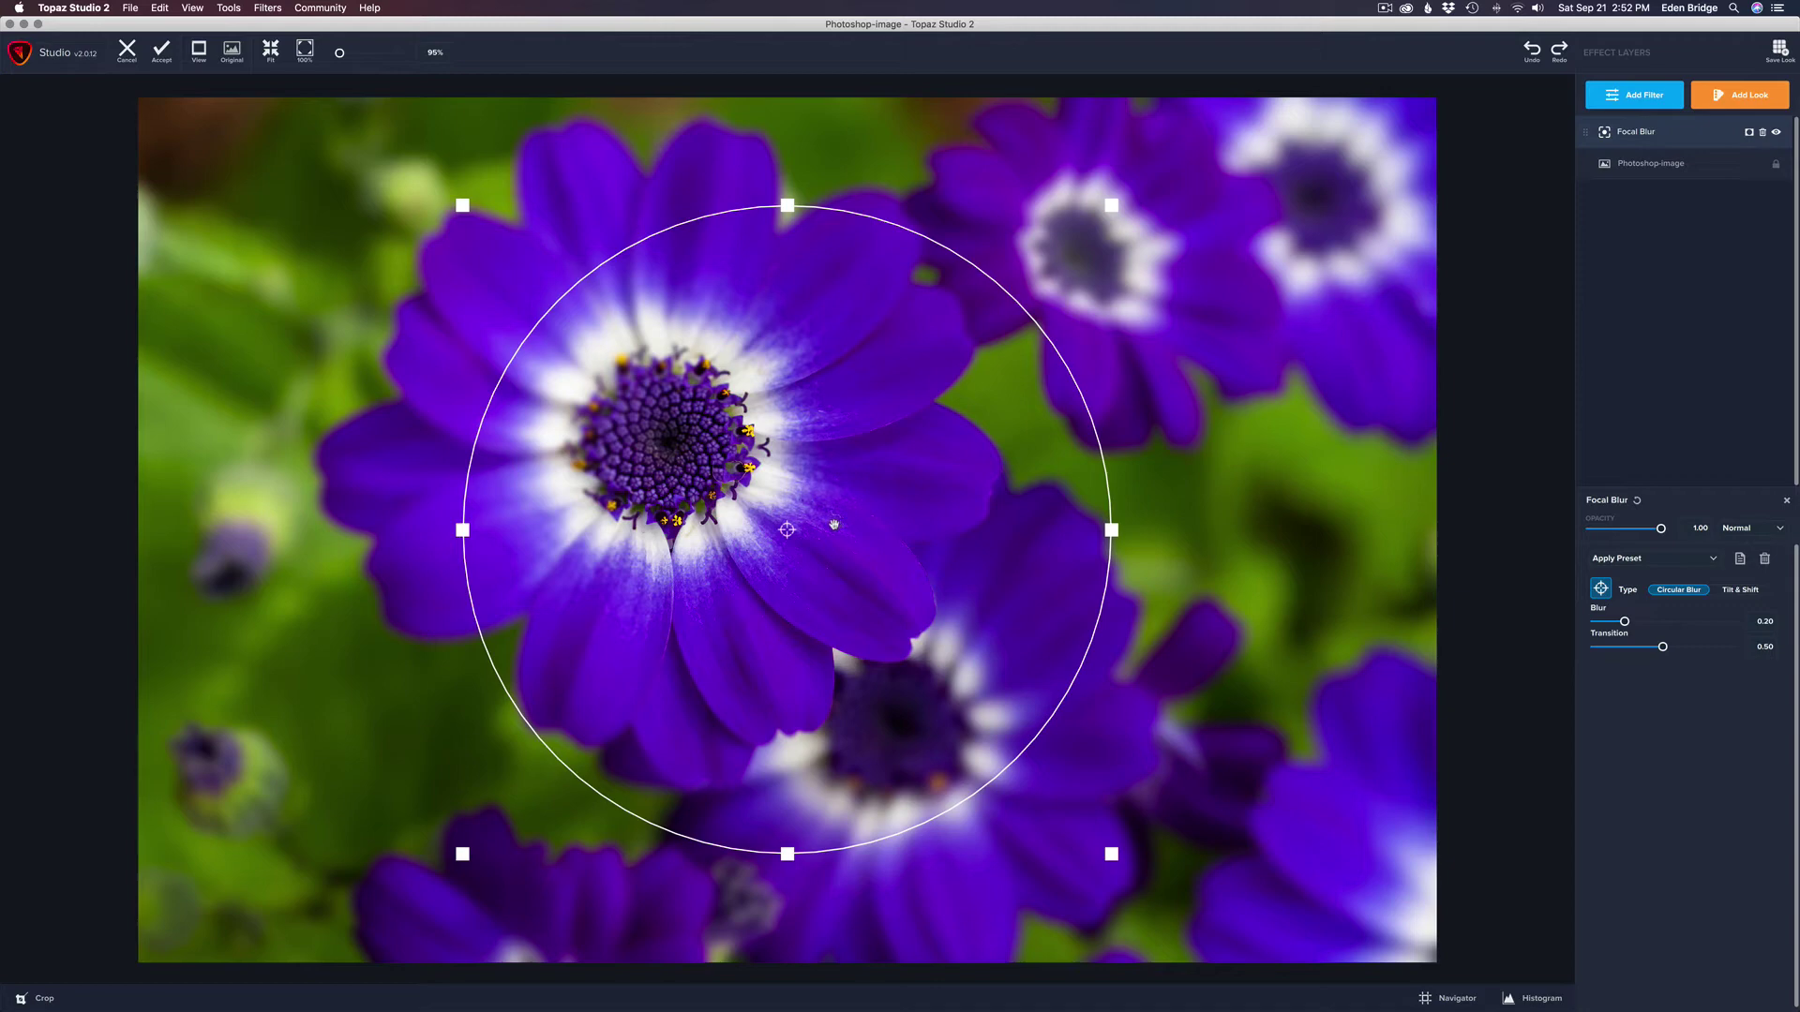
- Center the circular blur region on the main flower's center and set Blur to 1.00
{"action": "left_click_drag", "start_coordinate": [789, 530], "coordinate": [714, 501]}
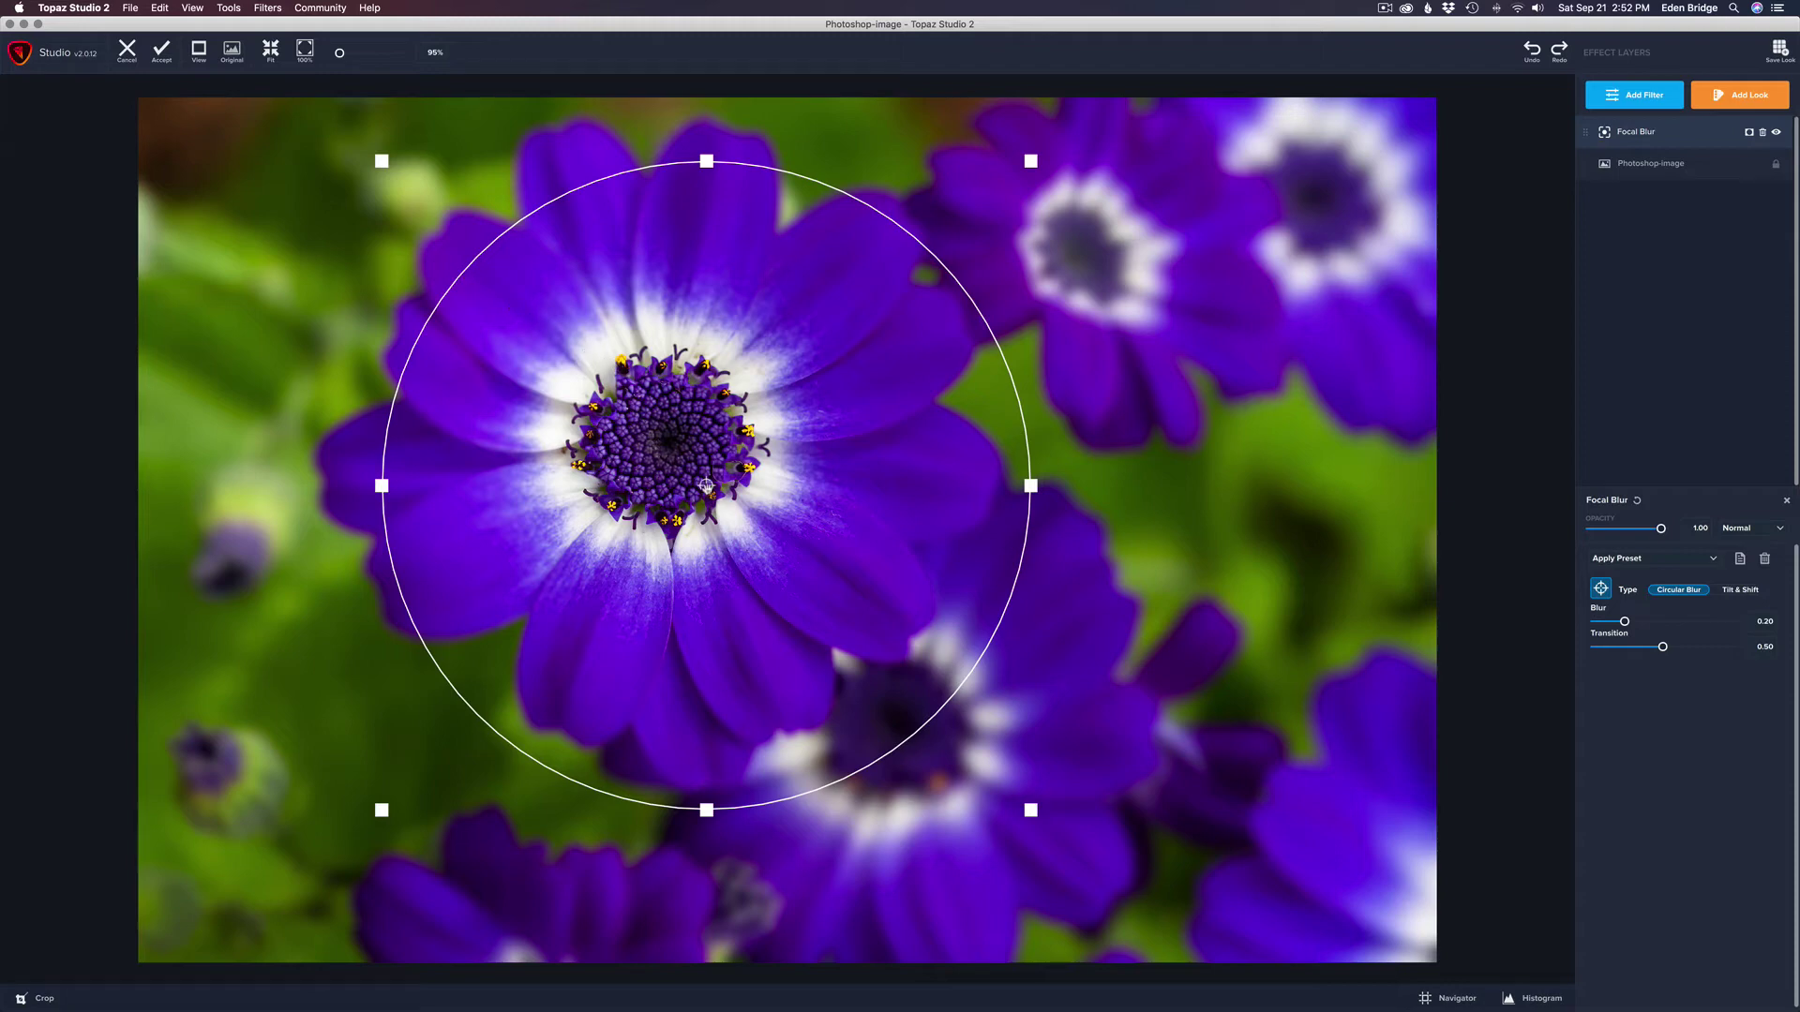
{"action": "left_click_drag", "start_coordinate": [706, 486], "coordinate": [667, 444]}
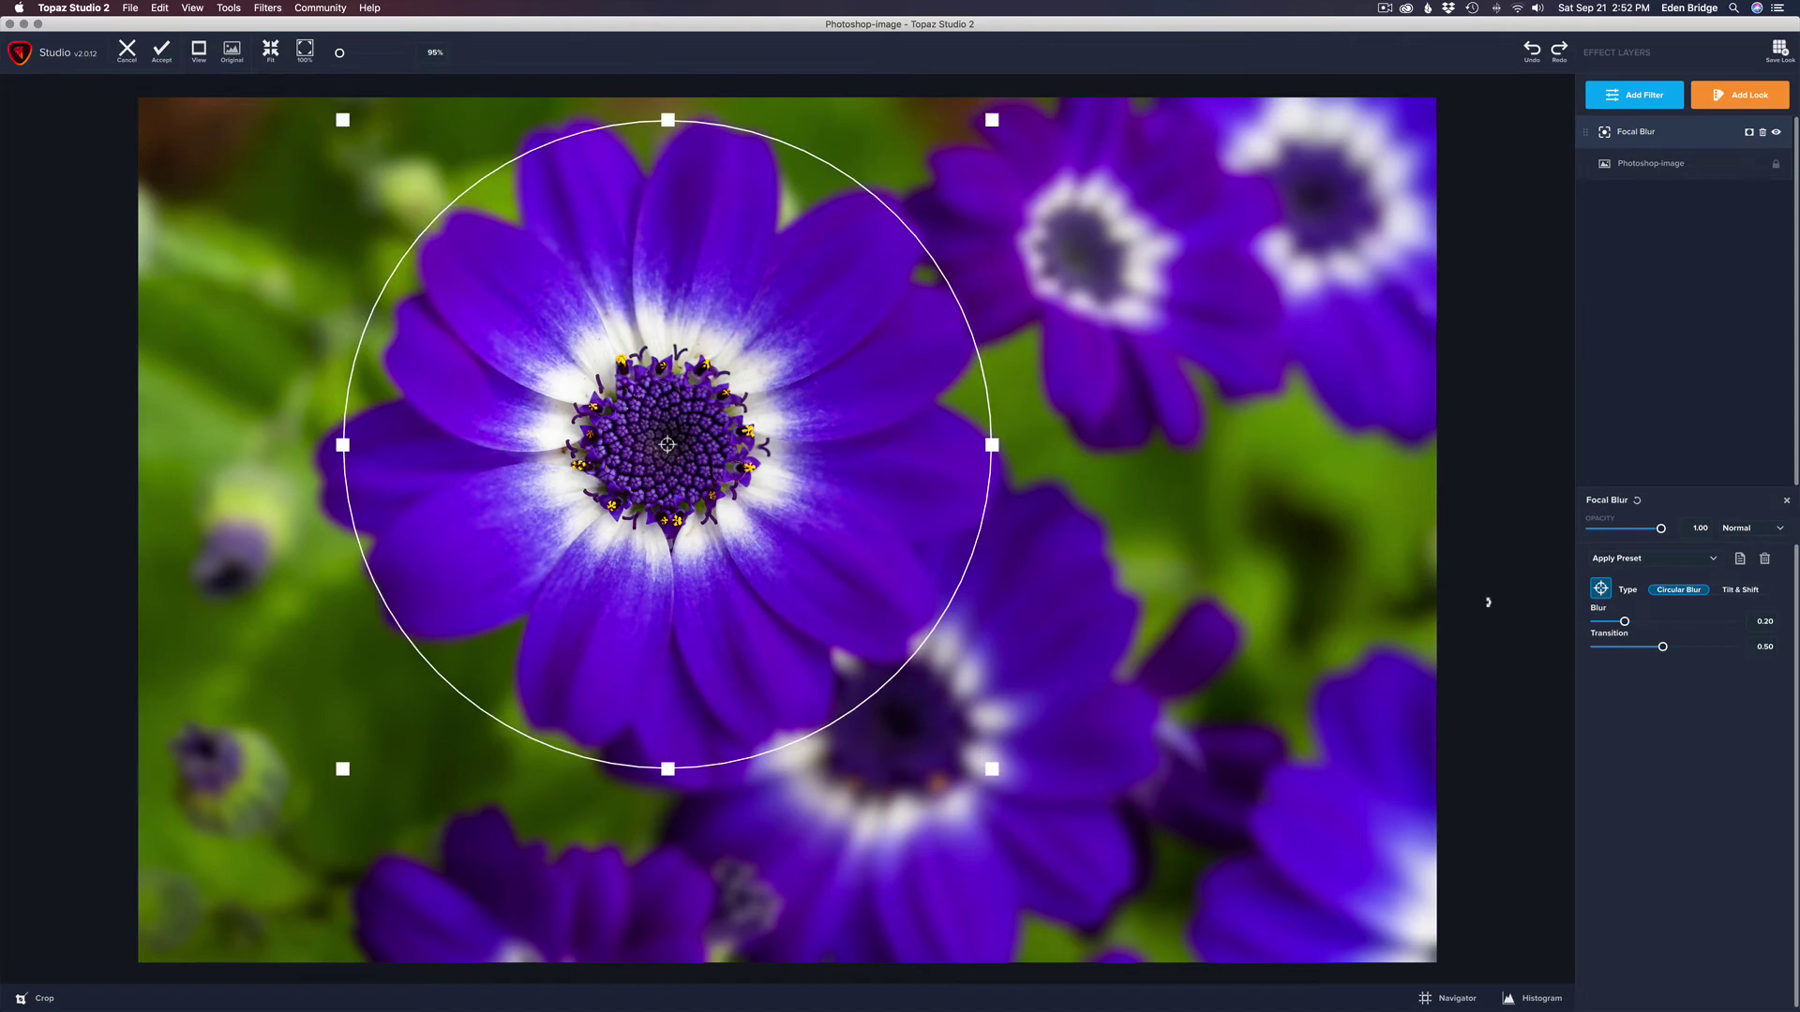
{"action": "left_click_drag", "start_coordinate": [1625, 622], "coordinate": [1729, 622]}
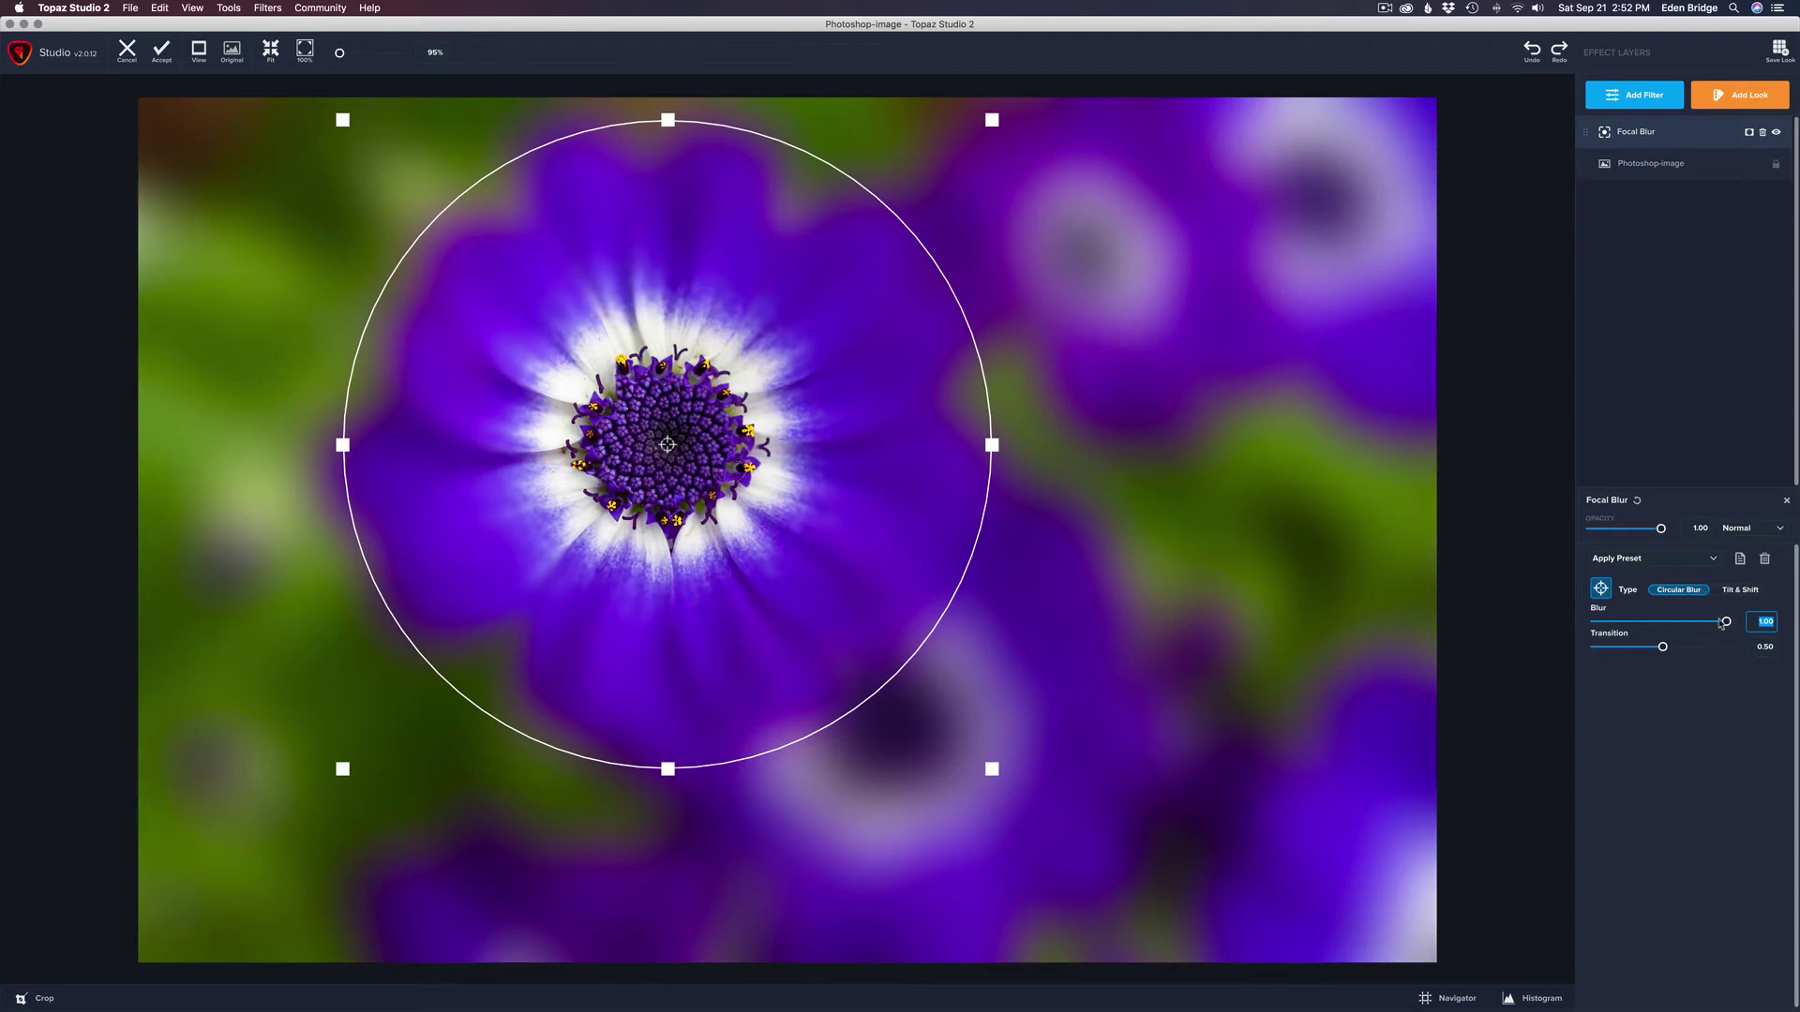
{"action": "left_click", "coordinate": [1730, 622]}
- Try a near-zero Transition, settle it at about 0.26, and hide the Focal Blur filter
{"action": "left_click_drag", "start_coordinate": [1662, 648], "coordinate": [1594, 648]}
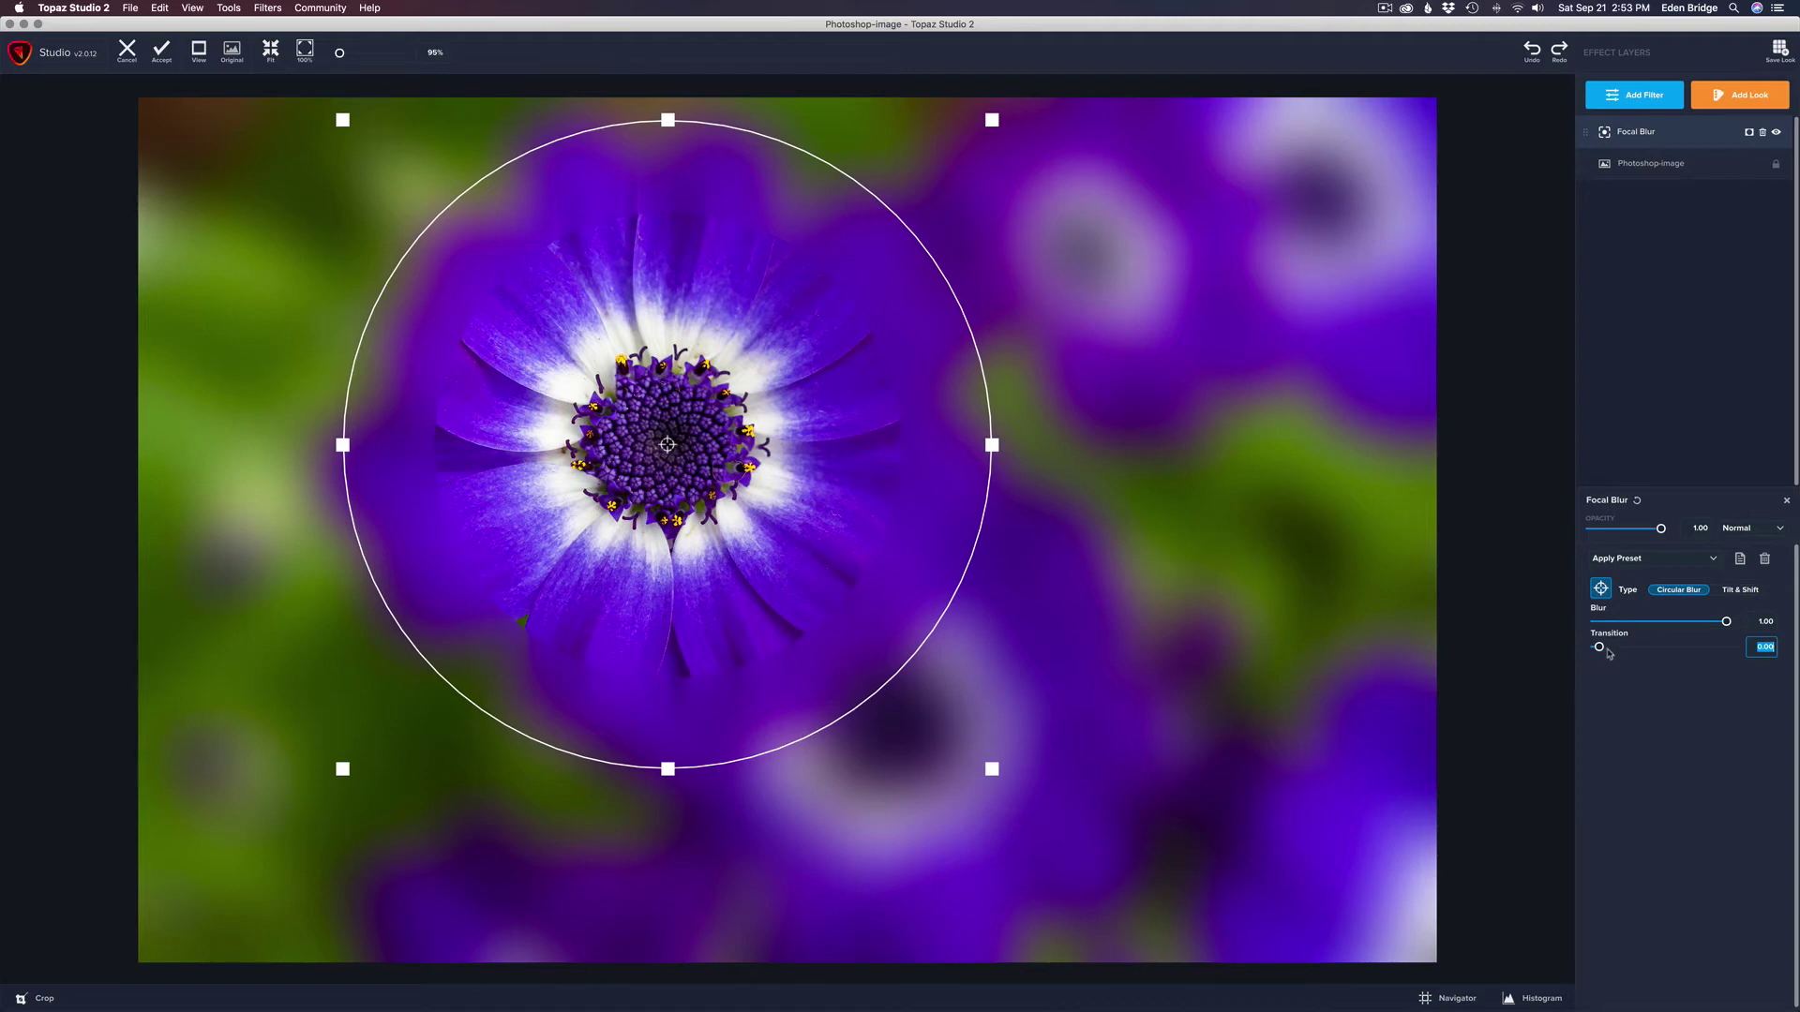
{"action": "left_click_drag", "start_coordinate": [1598, 647], "coordinate": [1633, 650]}
{"action": "scroll", "coordinate": [1048, 481], "scroll_direction": "up", "scroll_amount": 2}
{"action": "scroll", "coordinate": [1048, 481], "scroll_direction": "down", "scroll_amount": 6}
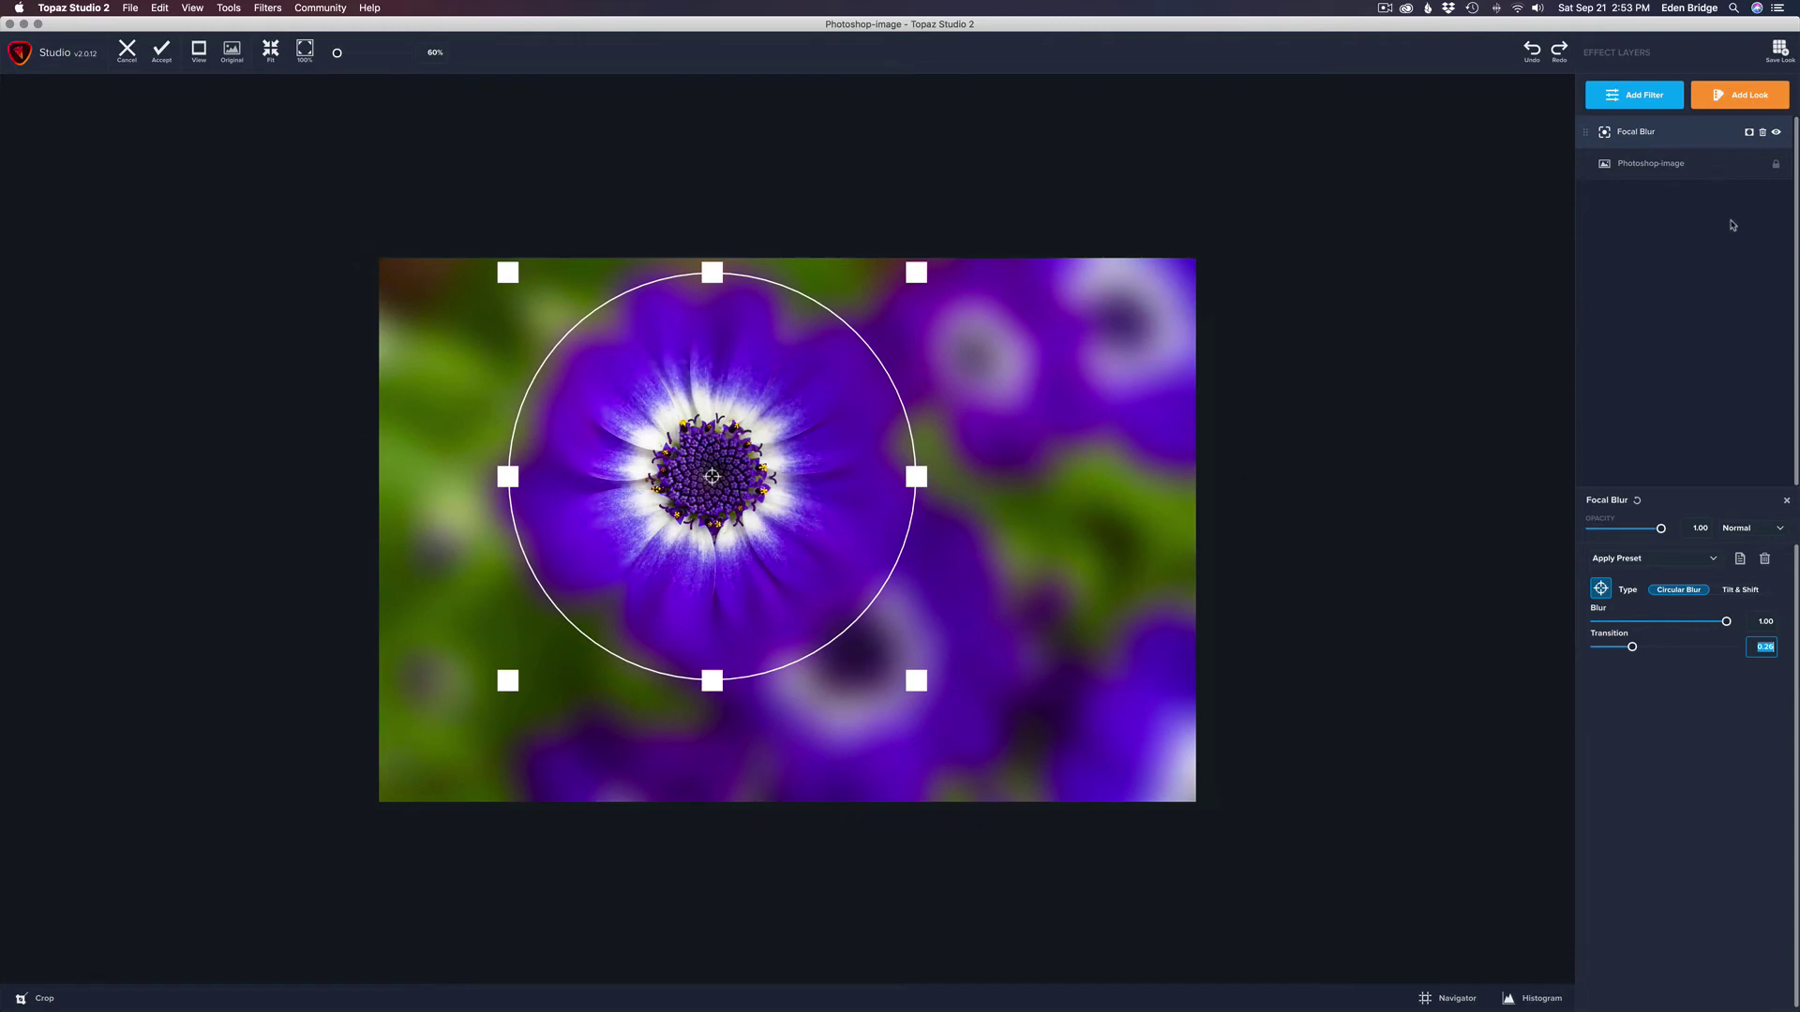
{"action": "key", "text": "Return"}
{"action": "left_click", "coordinate": [1777, 133]}
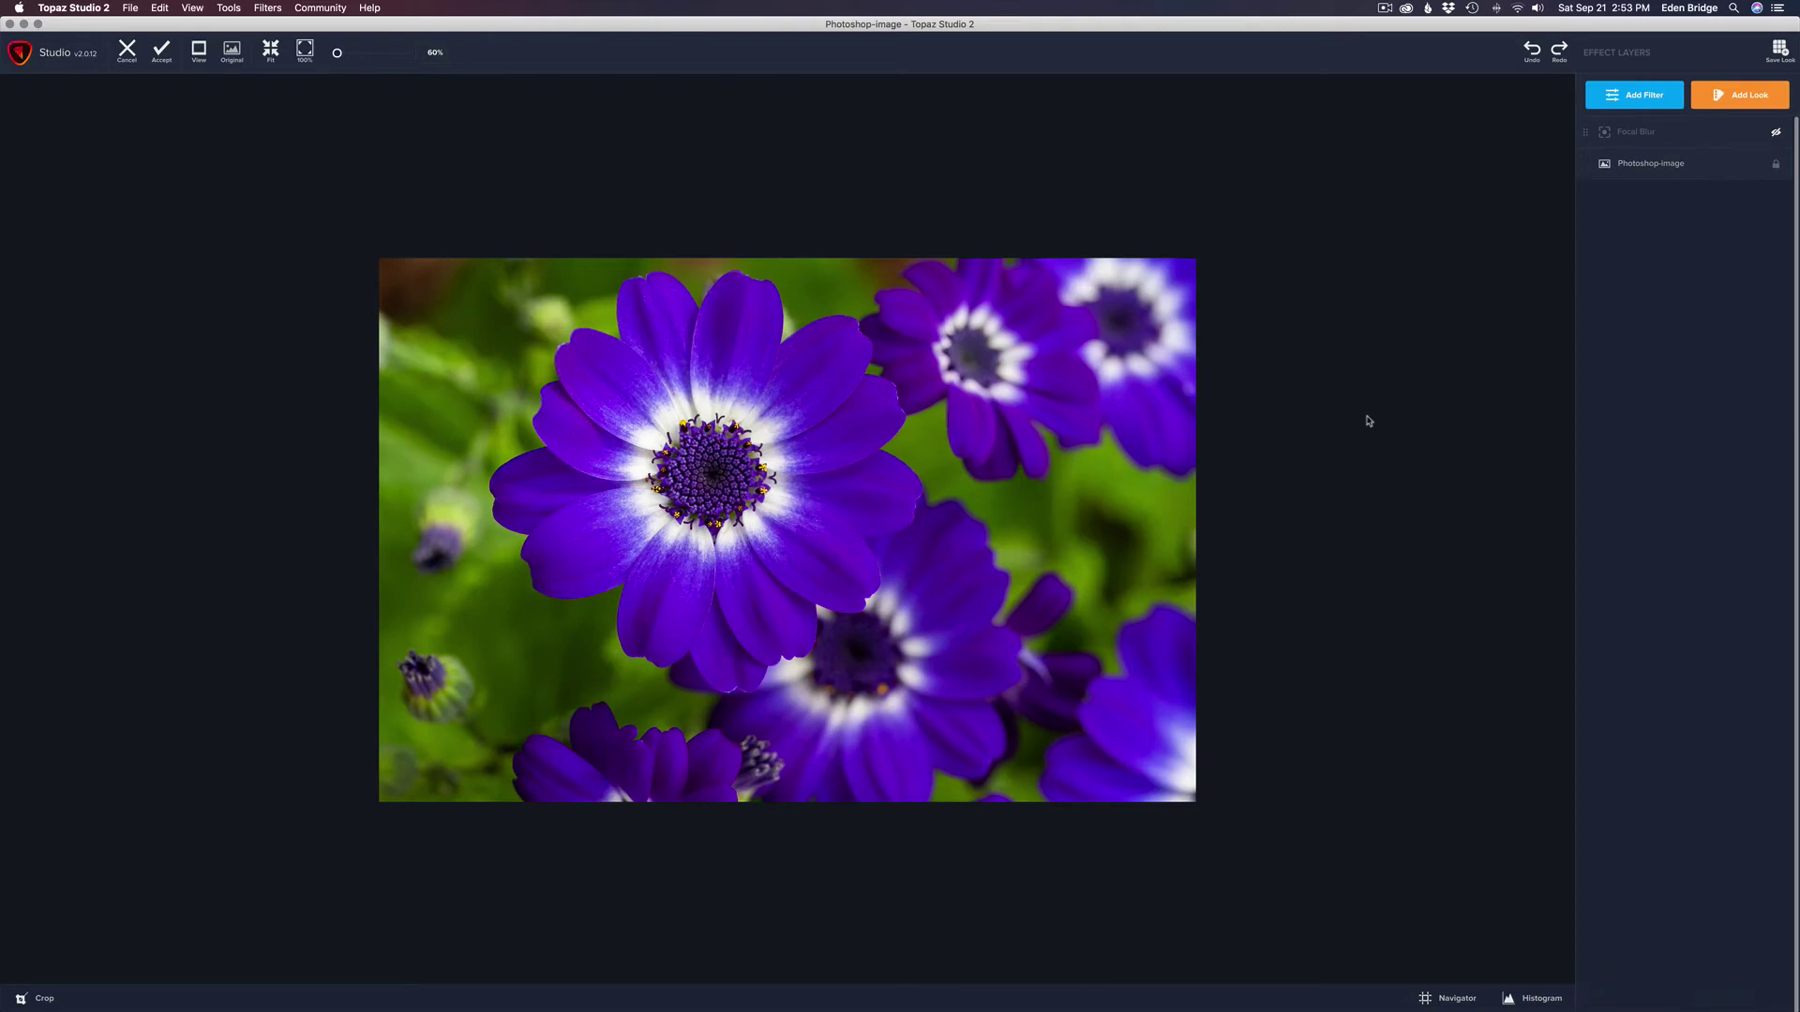
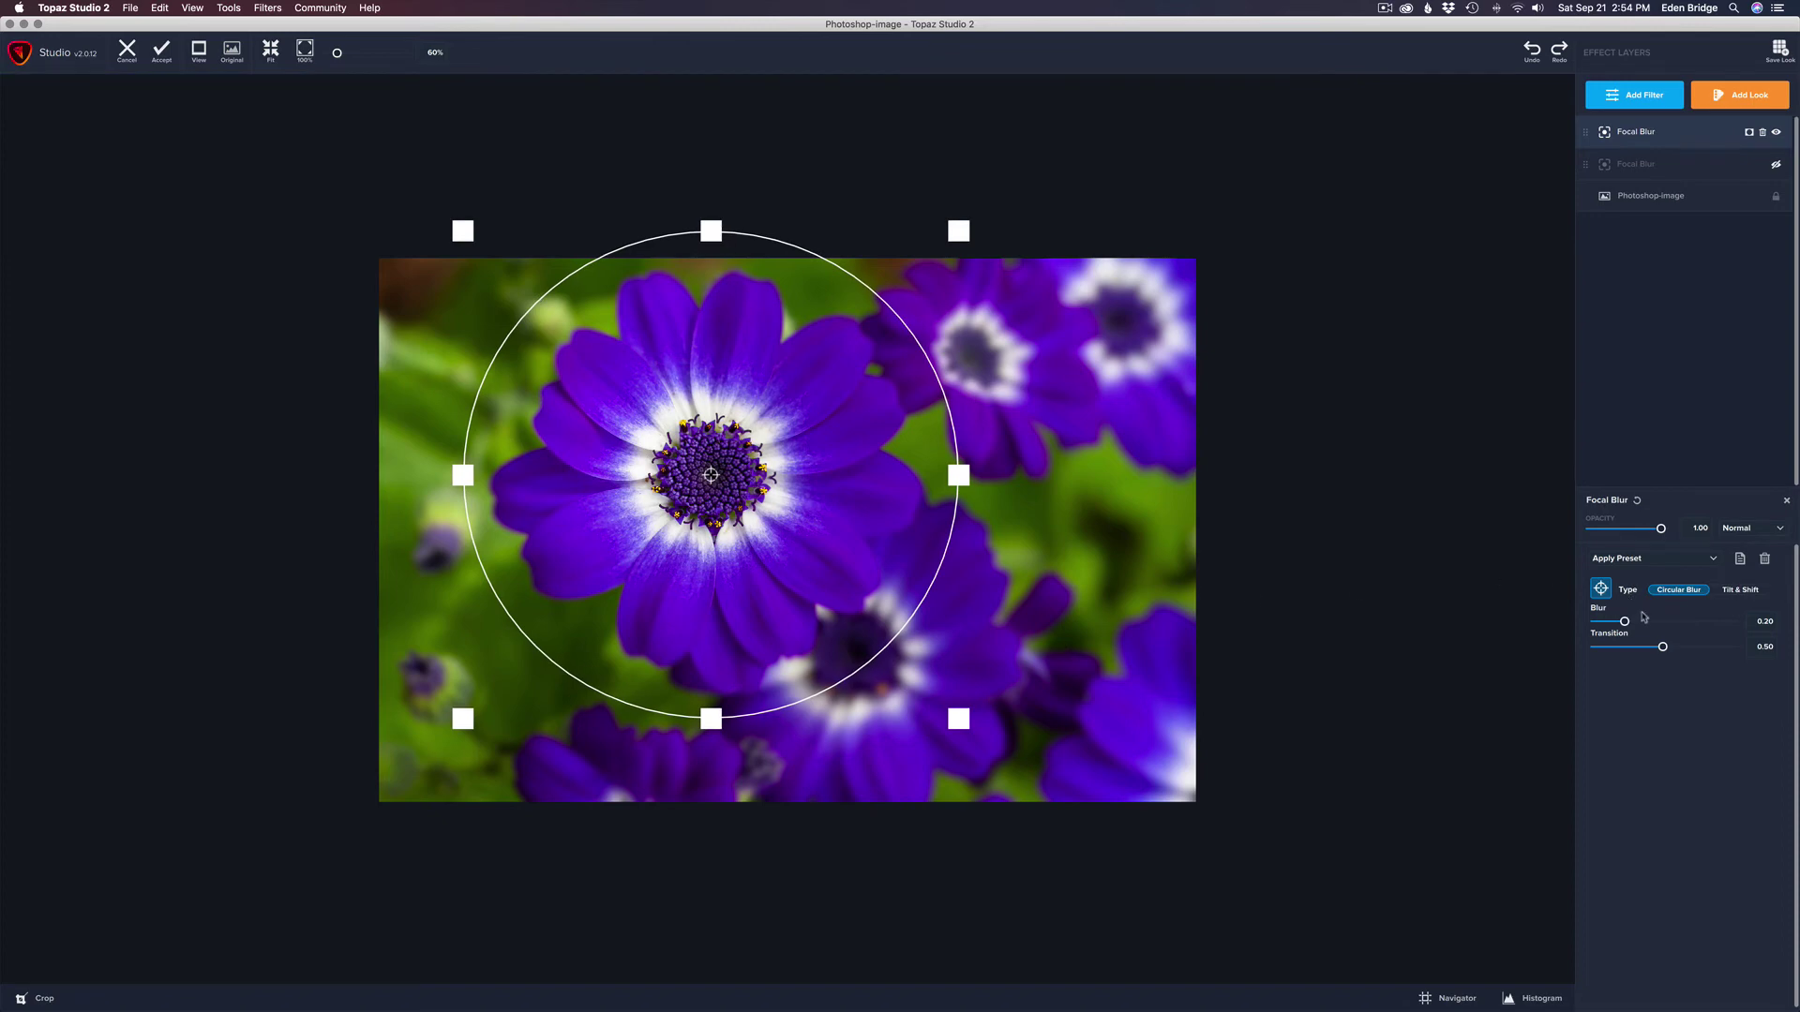
- Set Blur to 1.00 on the second Focal Blur filter and enlarge its circle slightly around the main flower
{"action": "left_click_drag", "start_coordinate": [1625, 623], "coordinate": [1728, 624]}
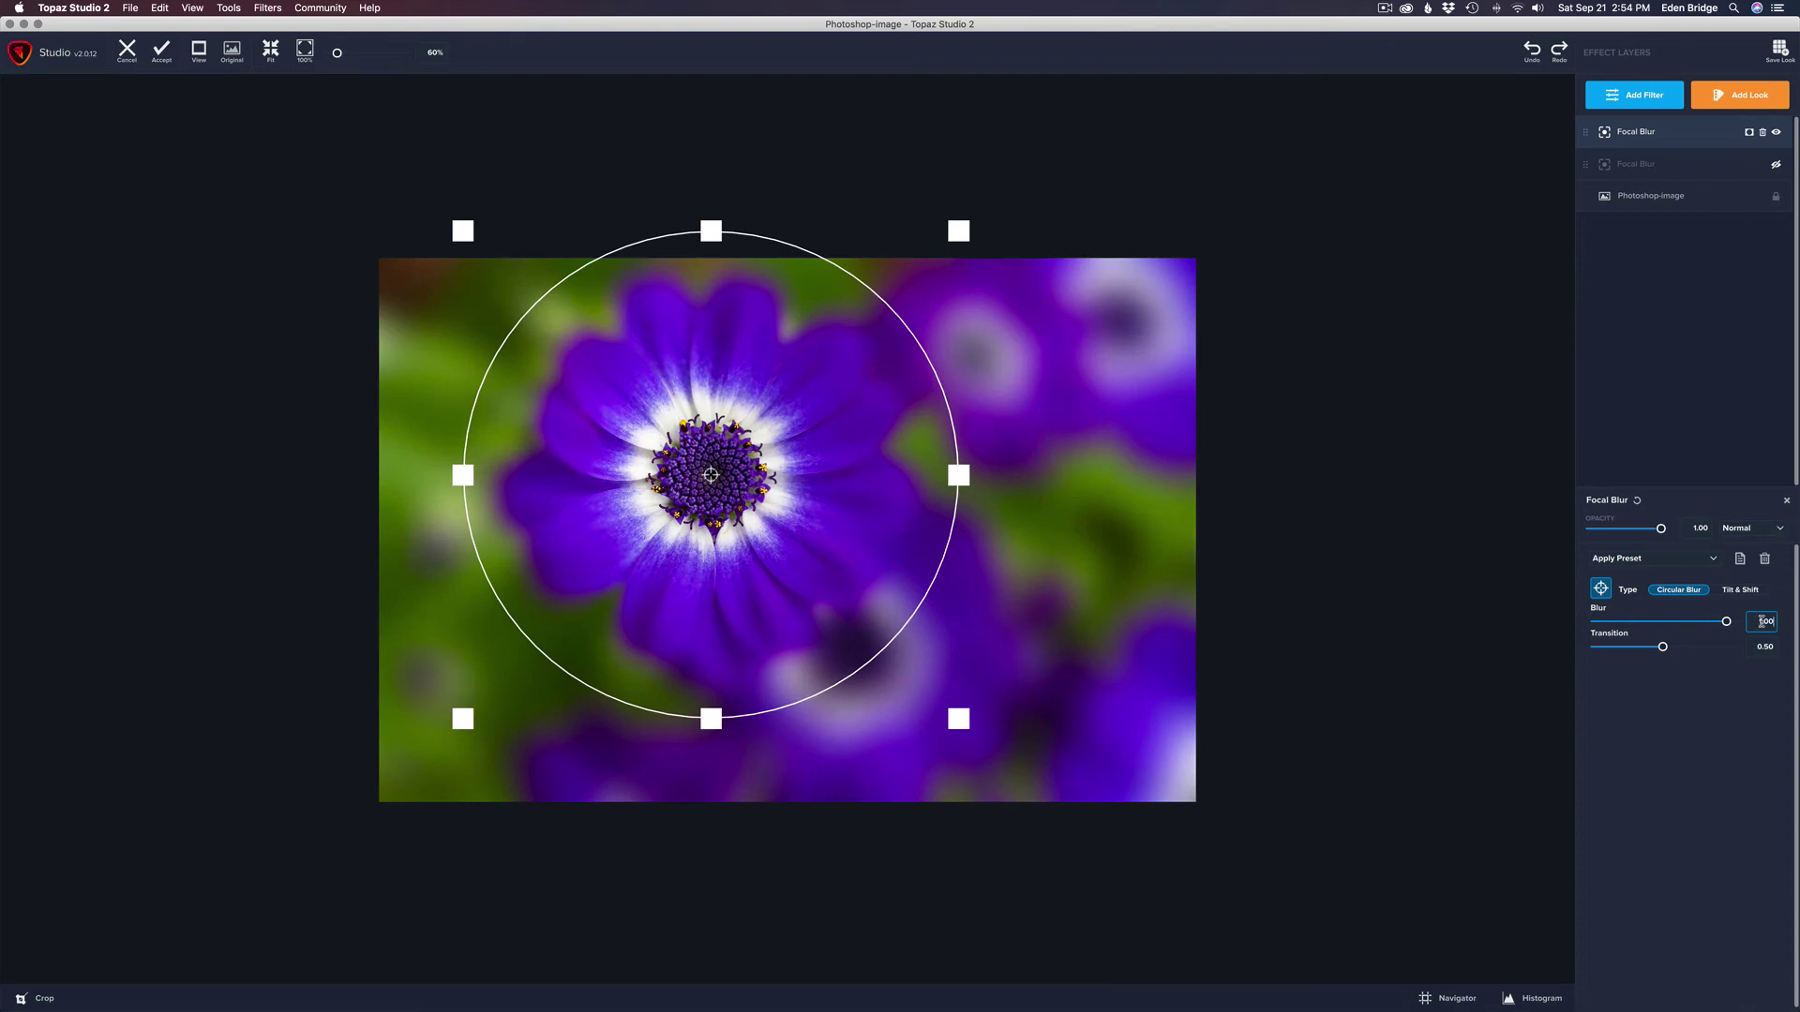
{"action": "double_click", "coordinate": [1761, 620]}
{"action": "left_click_drag", "start_coordinate": [959, 231], "coordinate": [992, 205]}
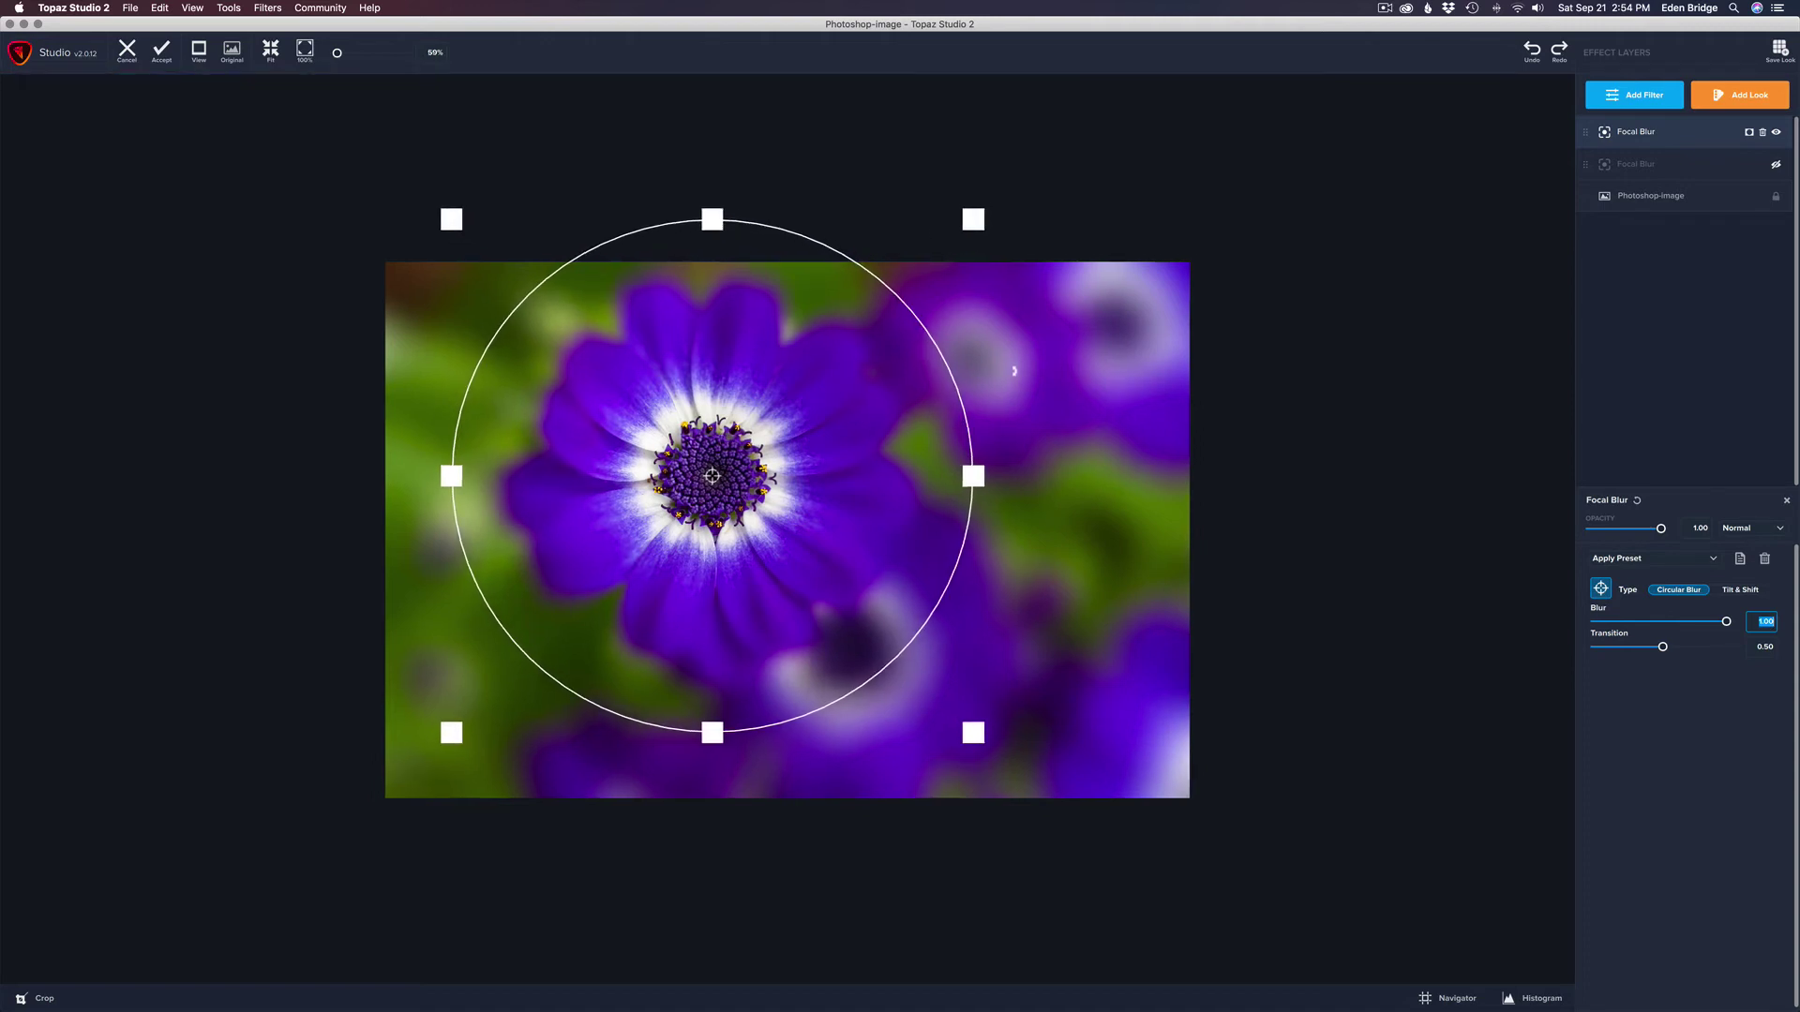
{"action": "scroll", "coordinate": [1013, 371], "scroll_direction": "down", "scroll_amount": 5}
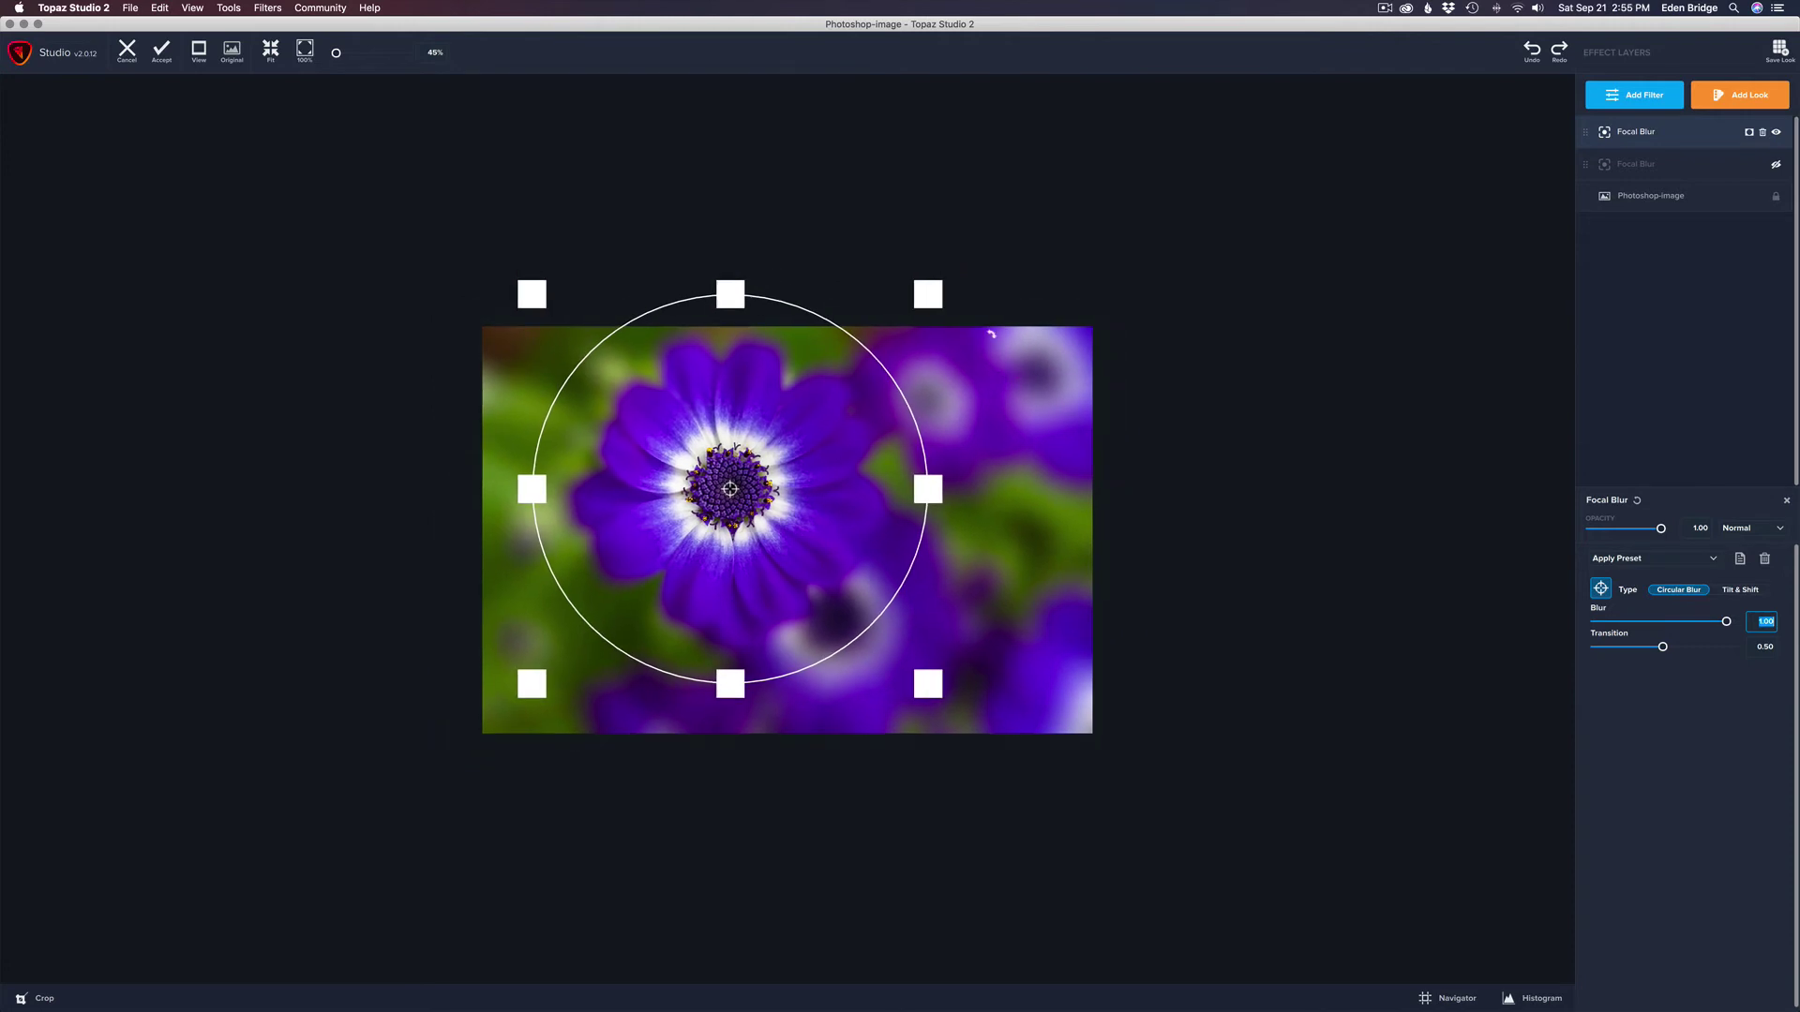
{"action": "scroll", "coordinate": [1050, 591], "scroll_direction": "up", "scroll_amount": 8}
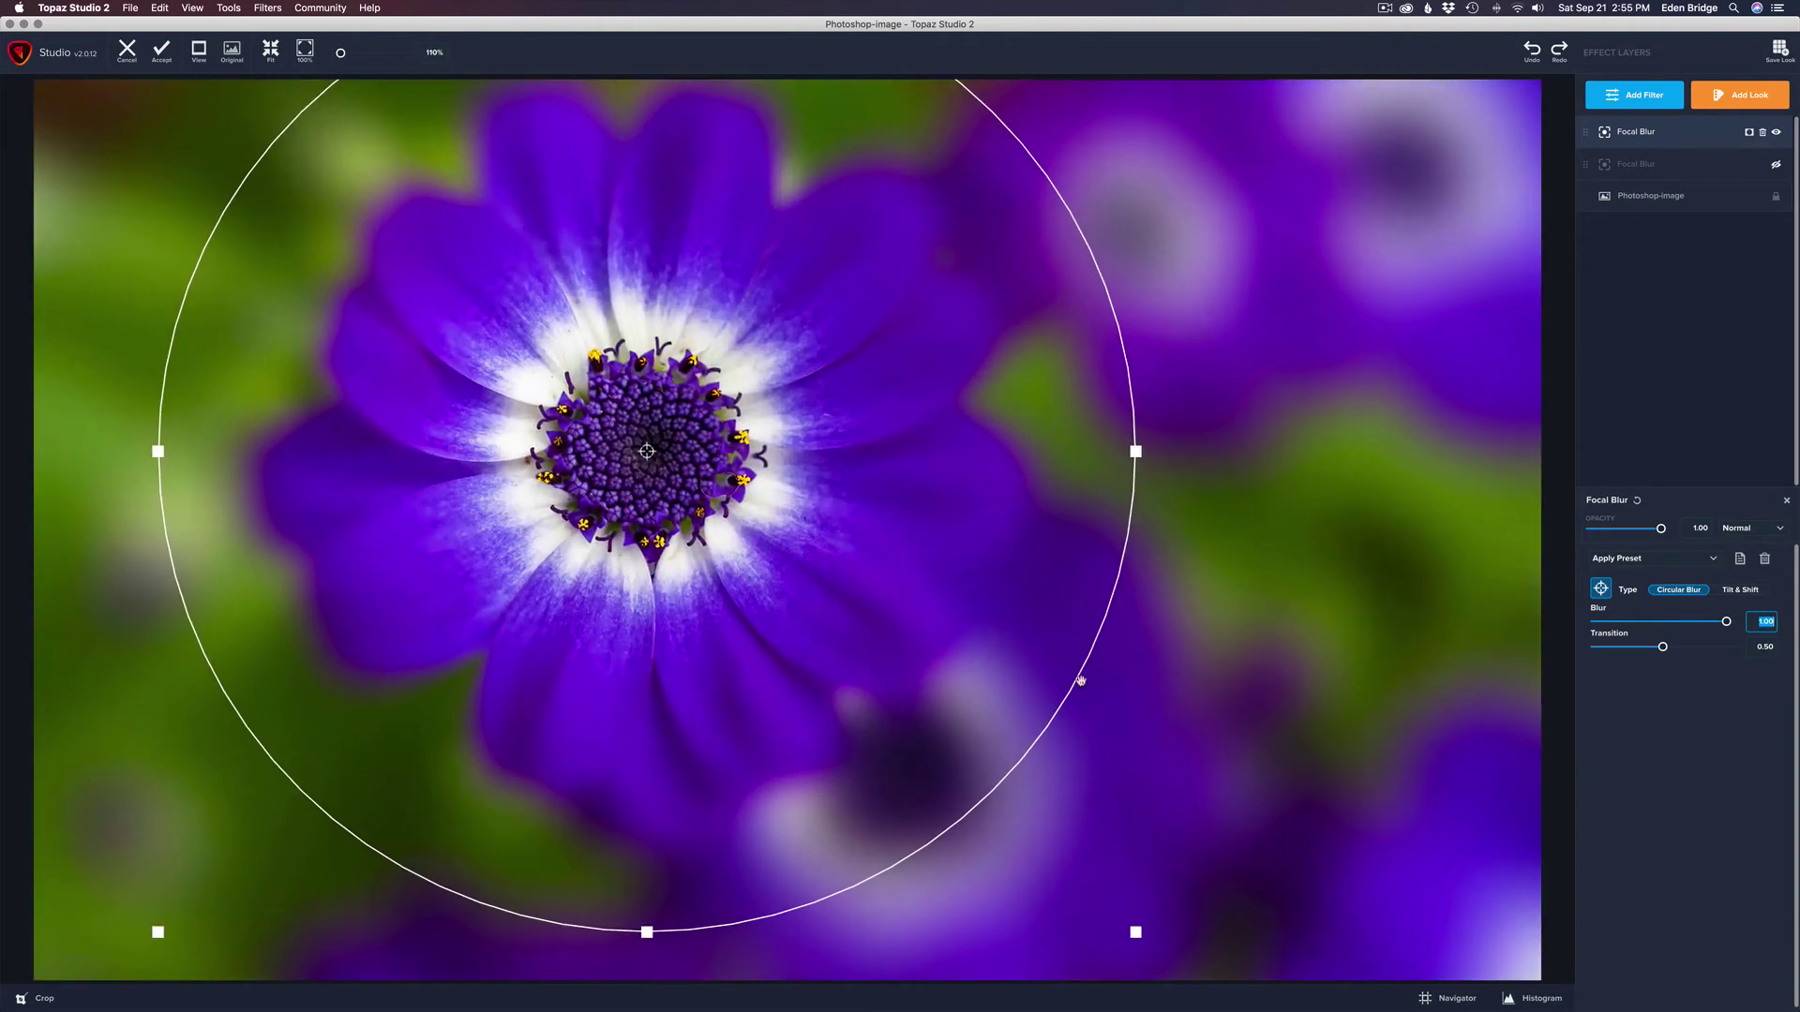
{"action": "scroll", "coordinate": [1064, 414], "scroll_direction": "down", "scroll_amount": 8}
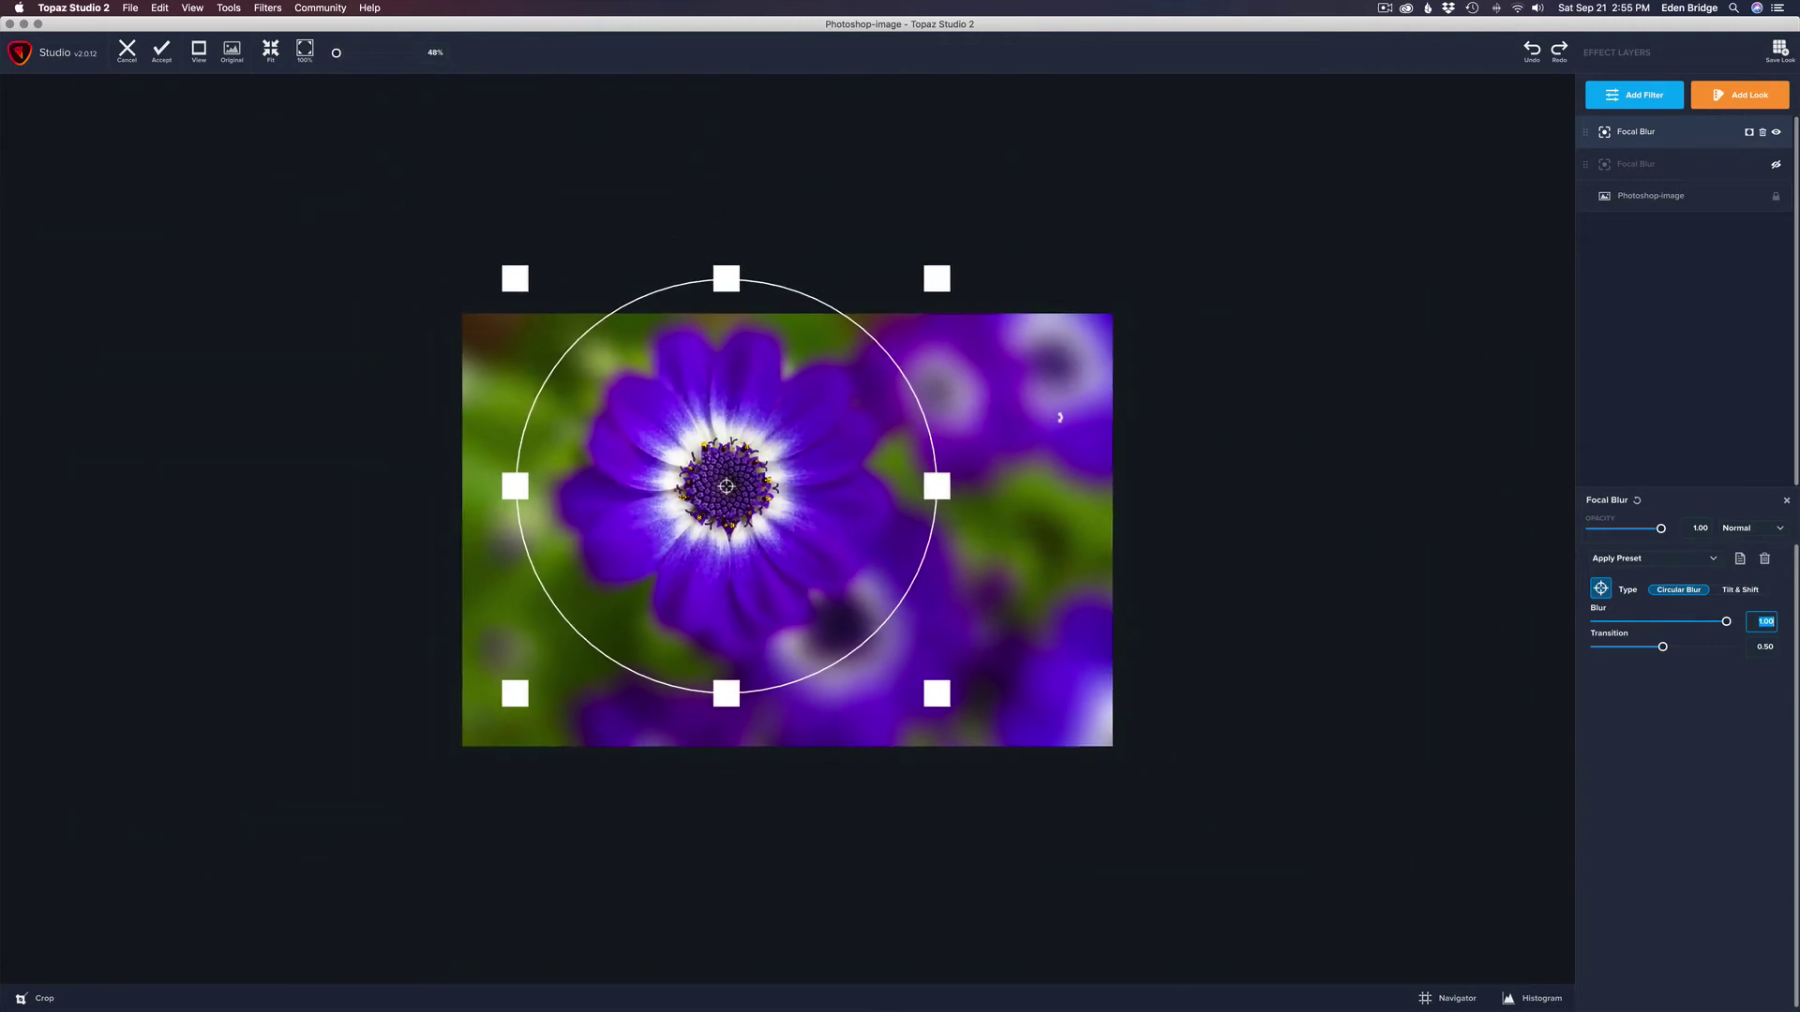
- Enlarge the second Focal Blur circle well beyond the main flower and hide its on-image handles
{"action": "scroll", "coordinate": [1059, 418], "scroll_direction": "down", "scroll_amount": 2}
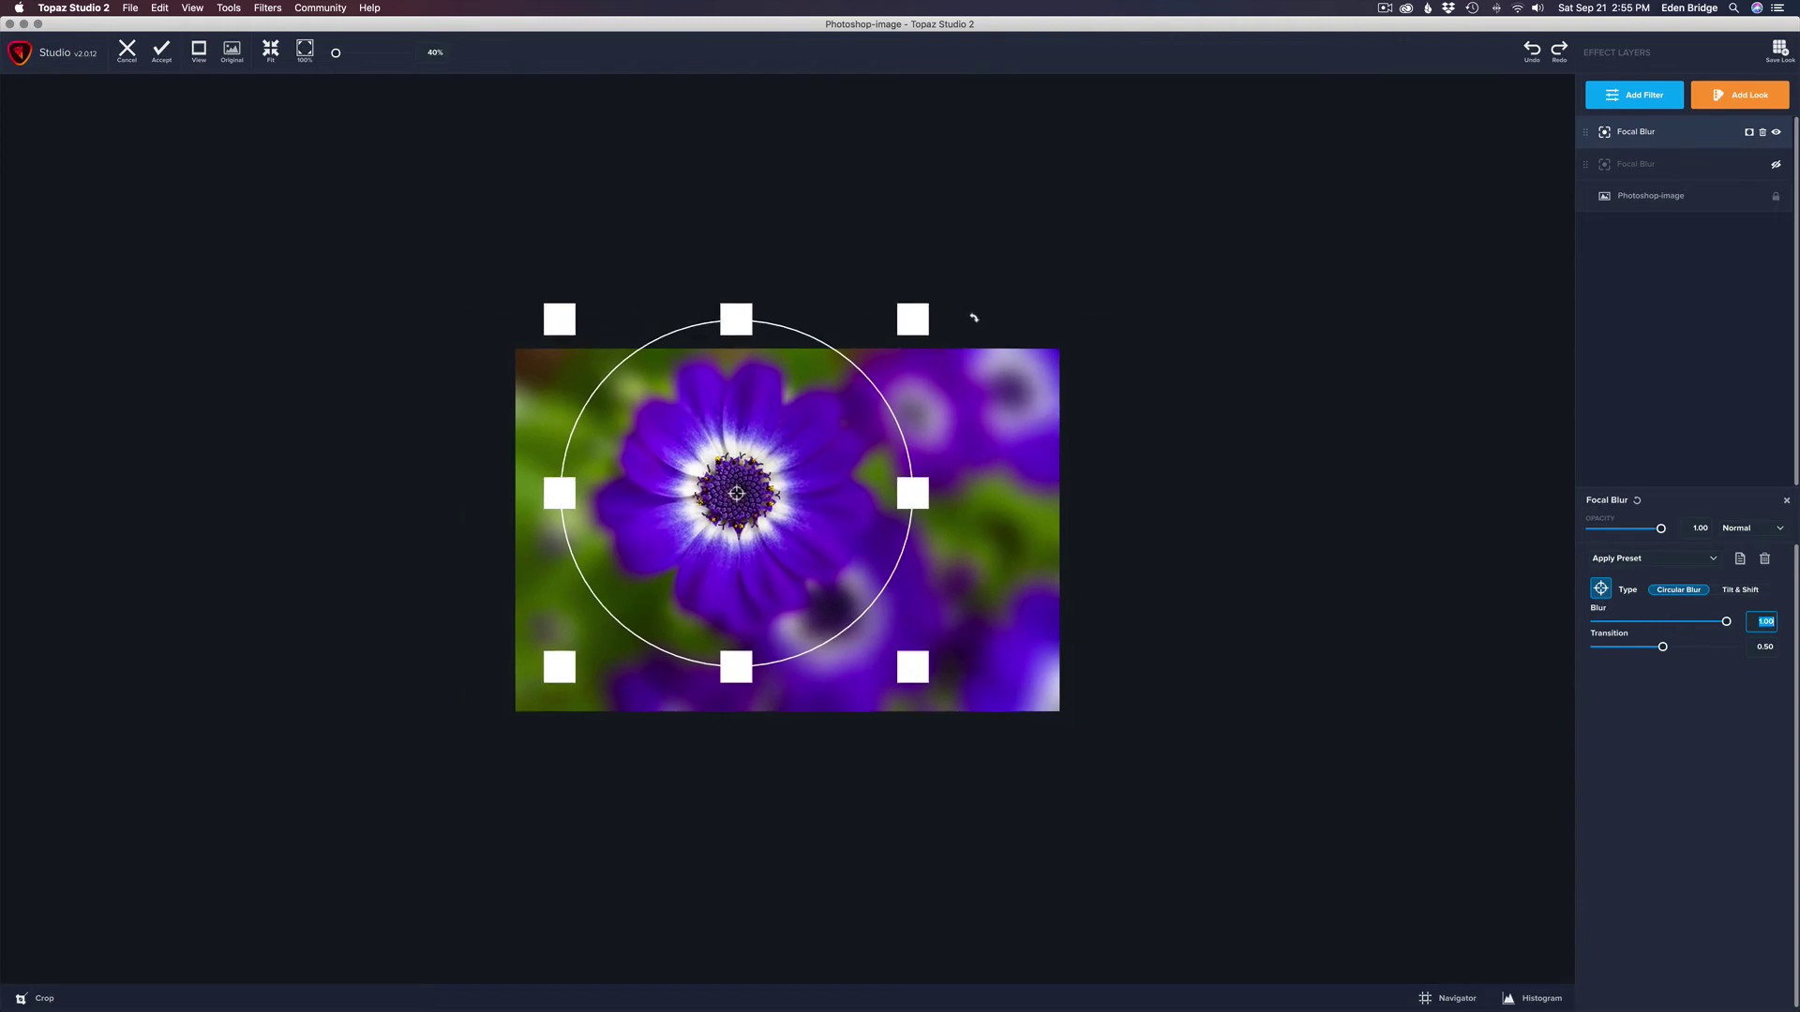
{"action": "scroll", "coordinate": [974, 312], "scroll_direction": "up", "scroll_amount": 1}
{"action": "left_click_drag", "start_coordinate": [930, 289], "coordinate": [1089, 157]}
{"action": "scroll", "coordinate": [1088, 158], "scroll_direction": "up", "scroll_amount": 1}
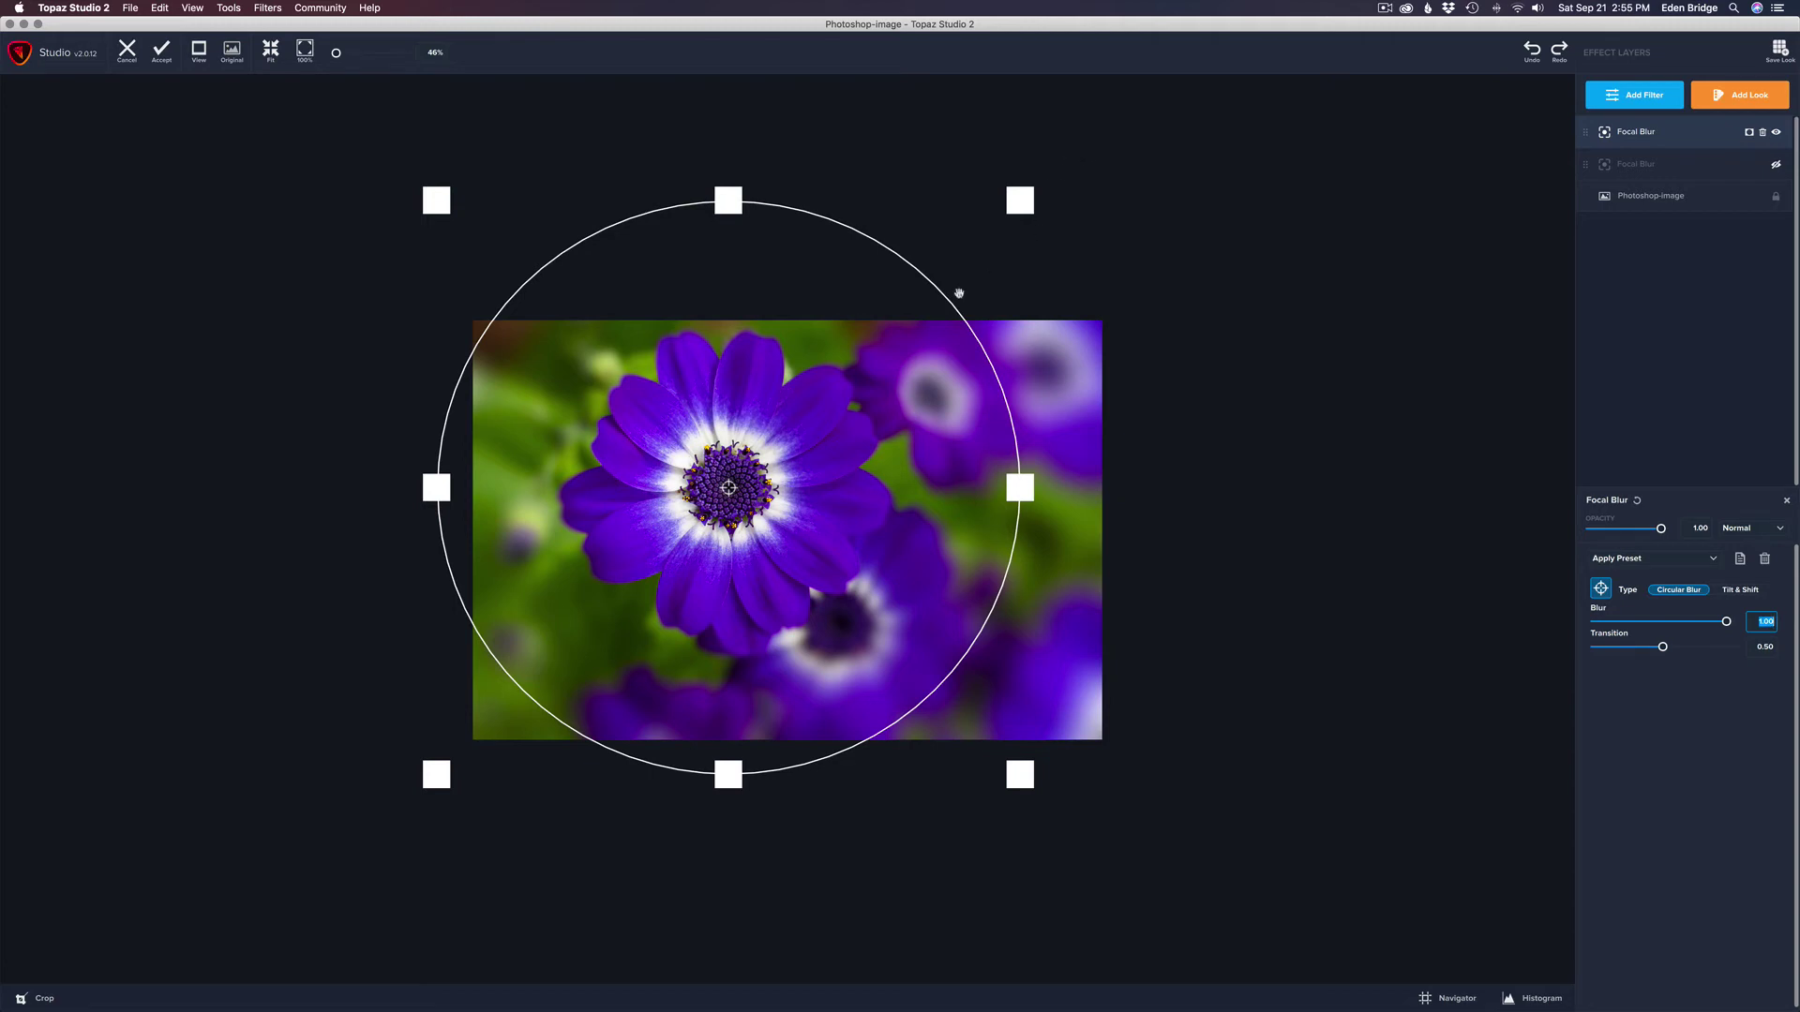
{"action": "left_click", "coordinate": [1603, 594]}
{"action": "left_click", "coordinate": [1602, 591]}
{"action": "scroll", "coordinate": [816, 574], "scroll_direction": "up", "scroll_amount": 5}
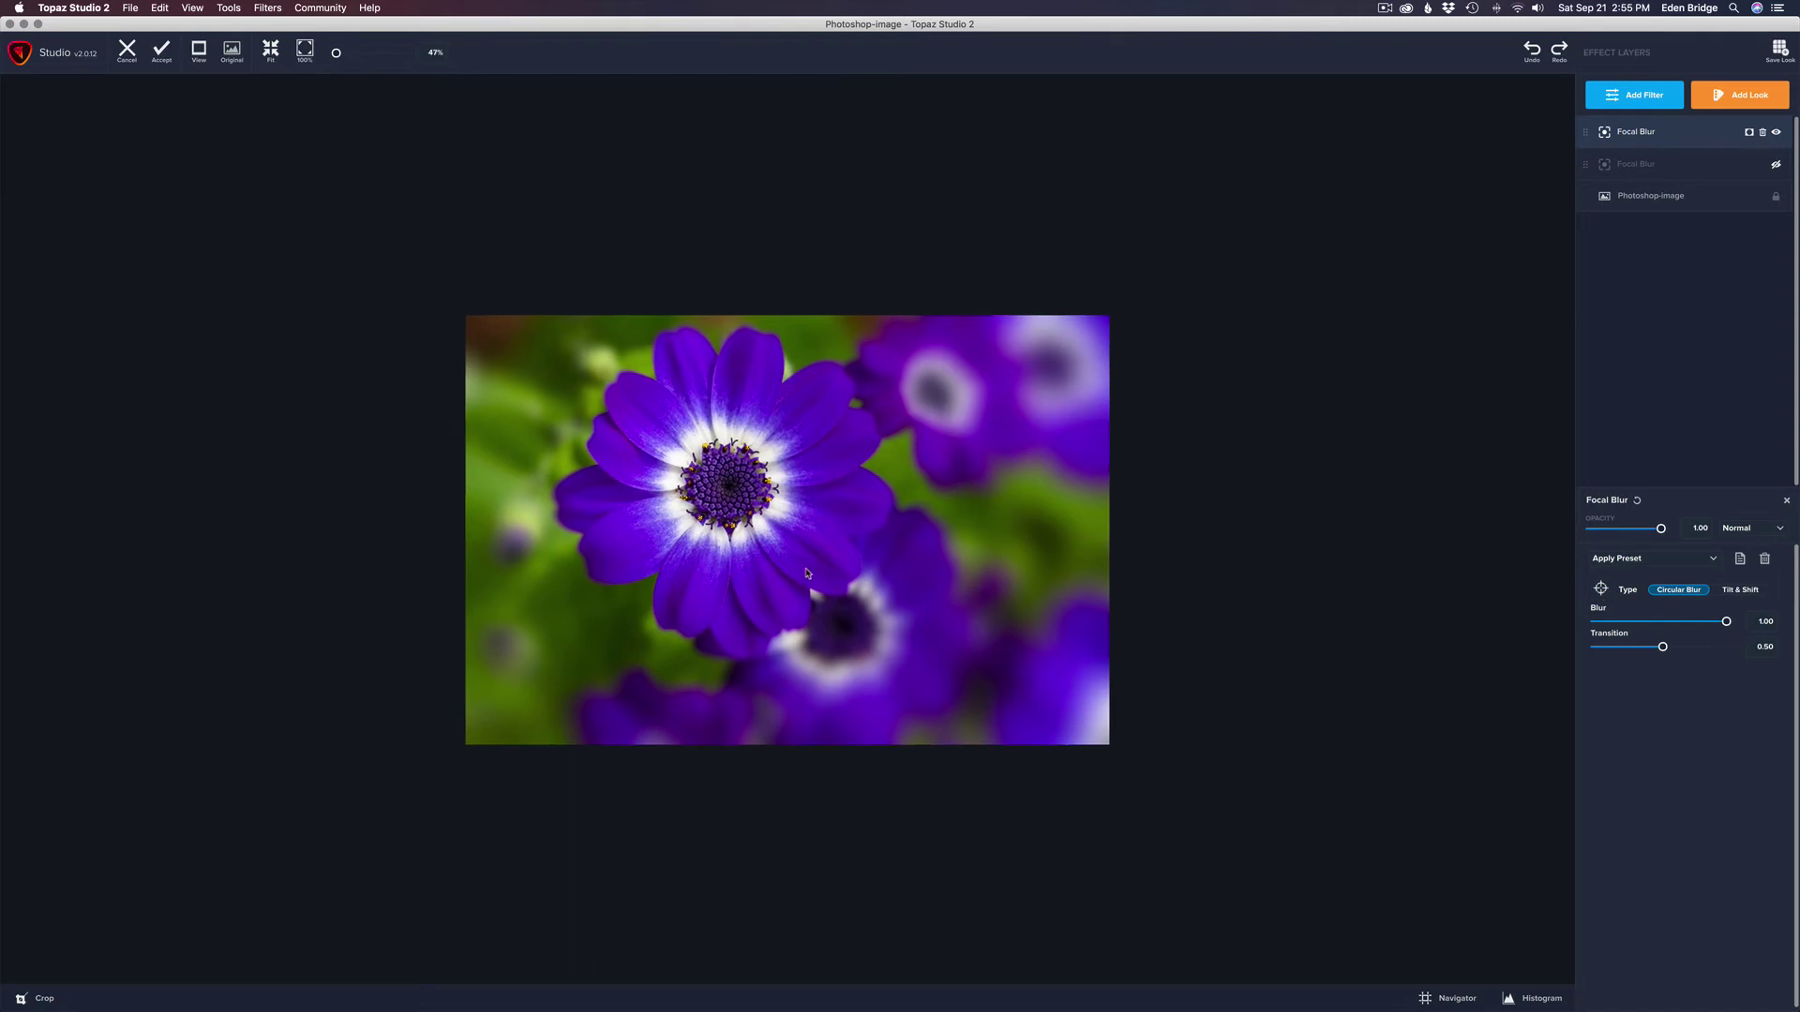
{"action": "scroll", "coordinate": [807, 574], "scroll_direction": "up", "scroll_amount": 3}
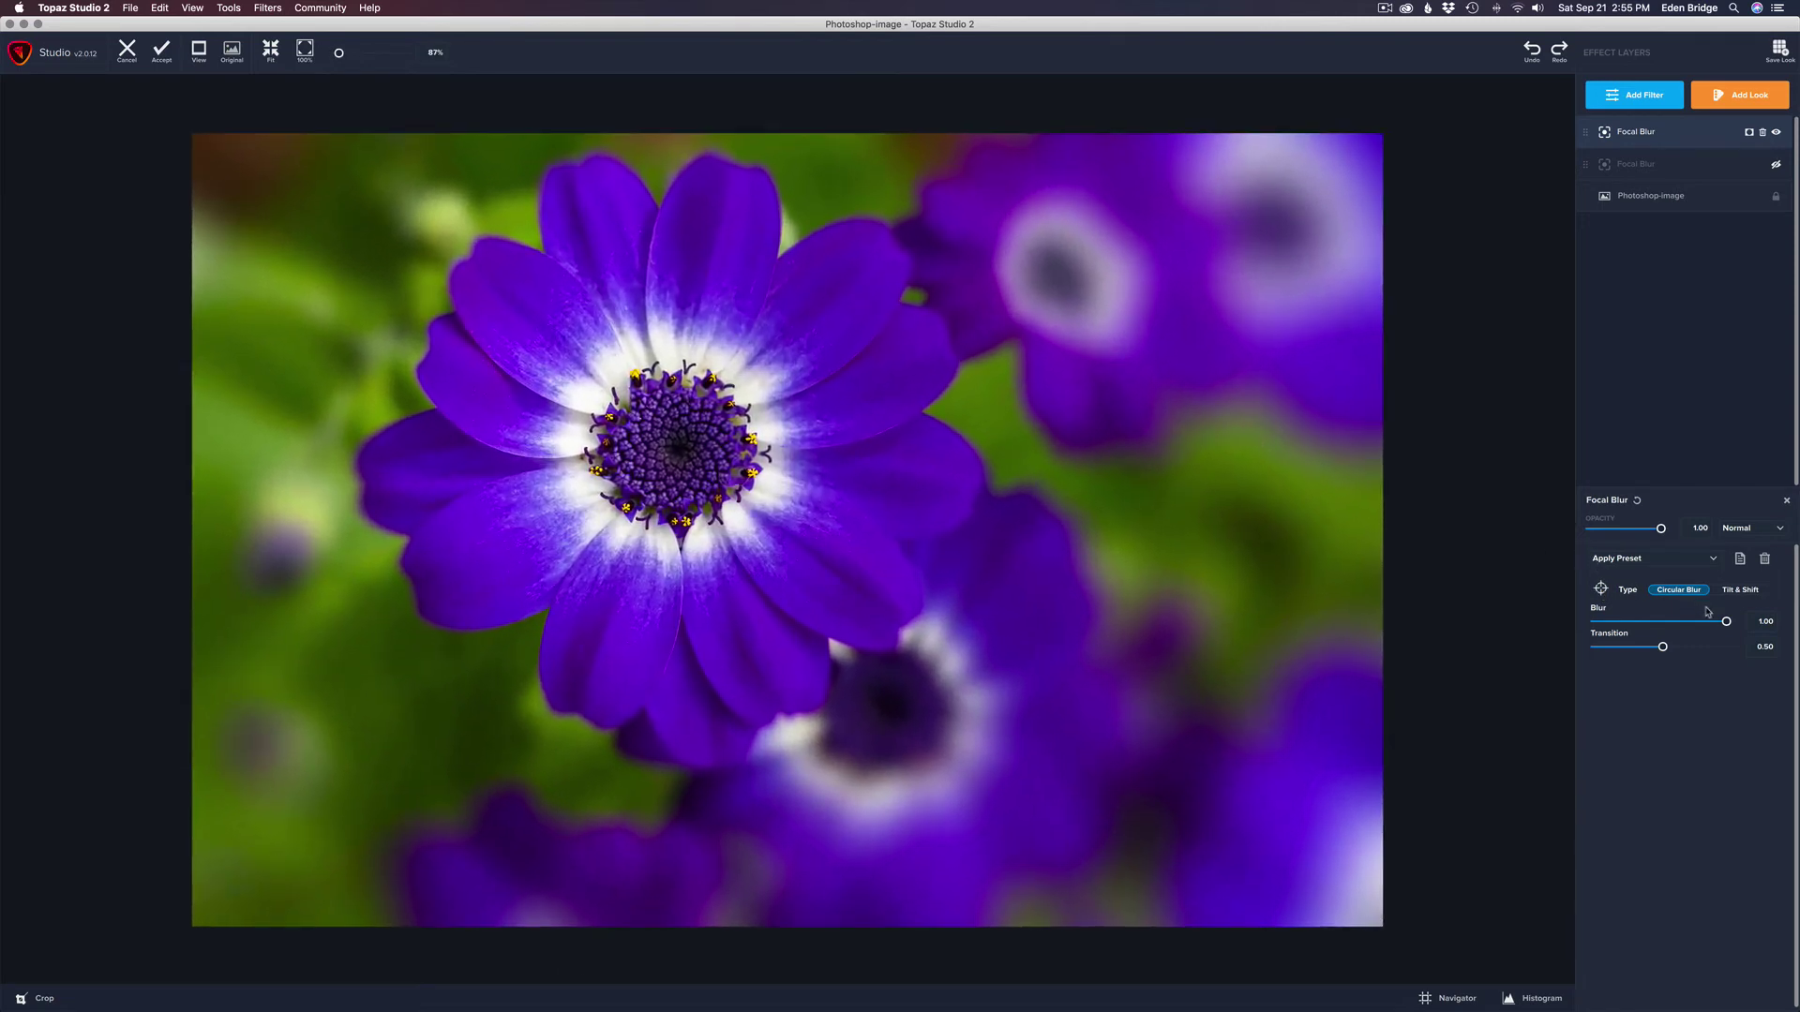
- Lower Blur to about 0.46, try a near-zero Transition, and raise Transition back to around mid-range
{"action": "left_click_drag", "start_coordinate": [1726, 621], "coordinate": [1658, 622]}
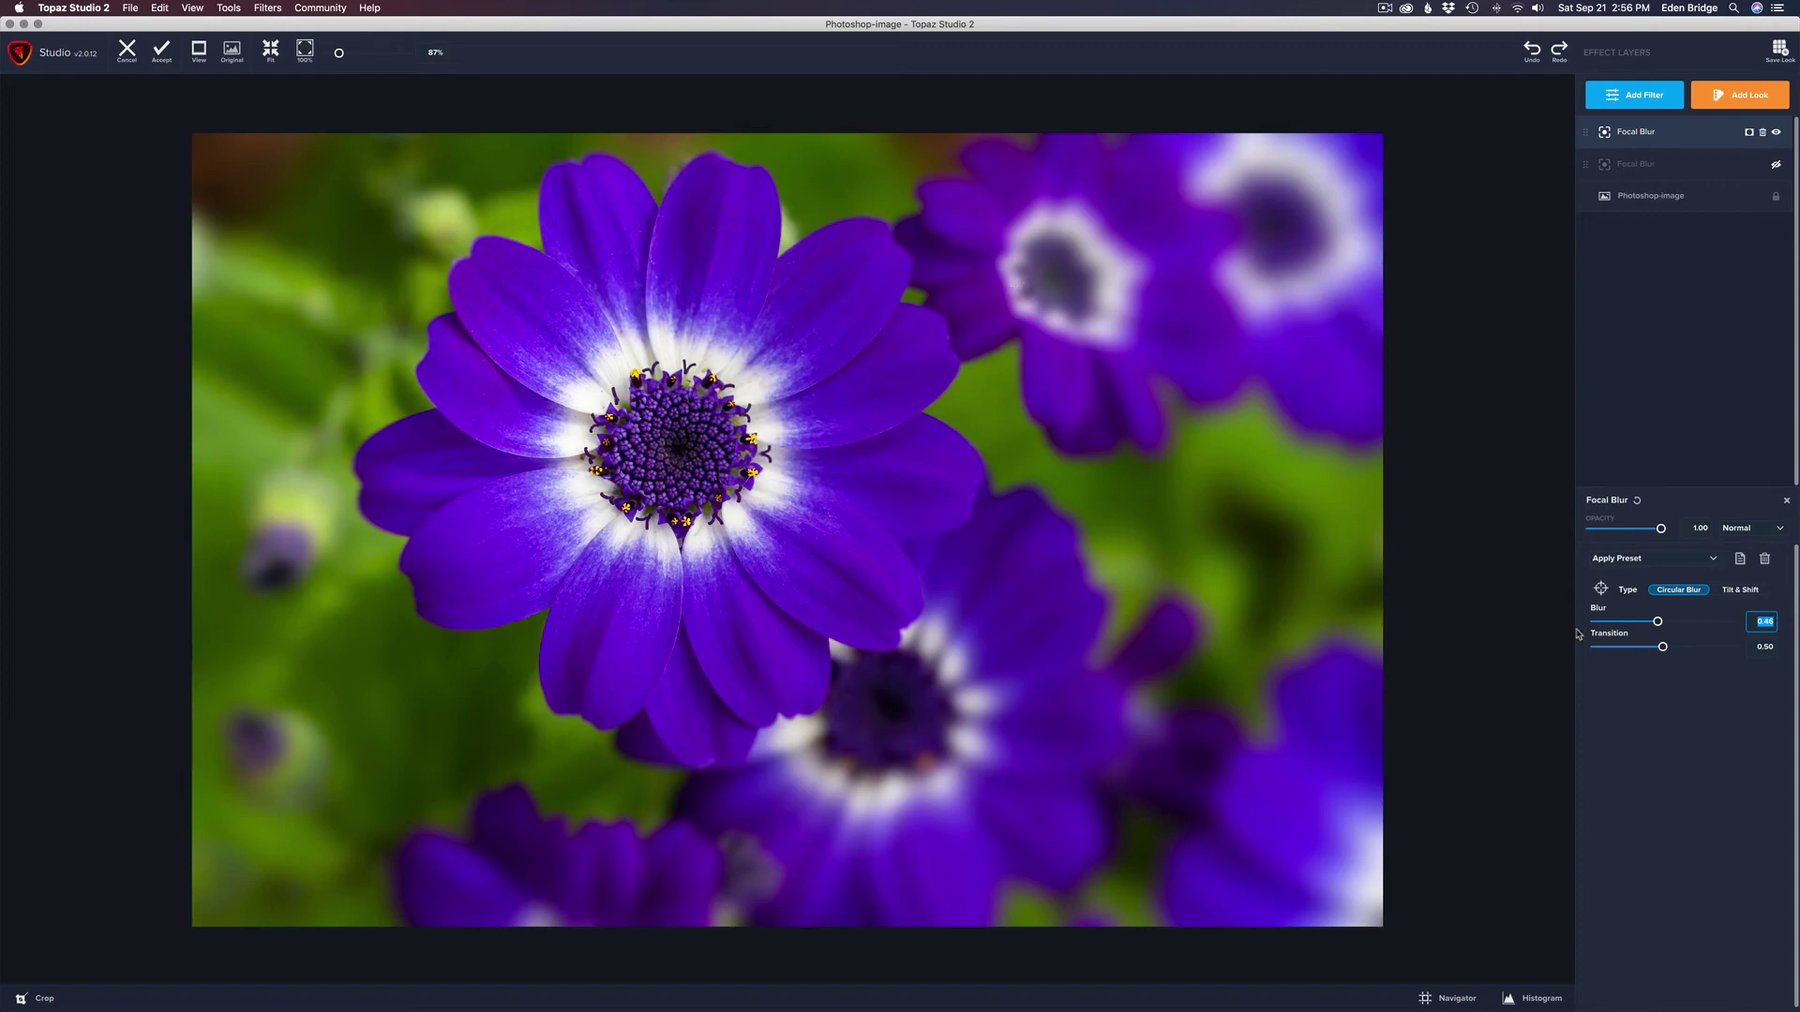
{"action": "left_click_drag", "start_coordinate": [1662, 647], "coordinate": [1556, 641]}
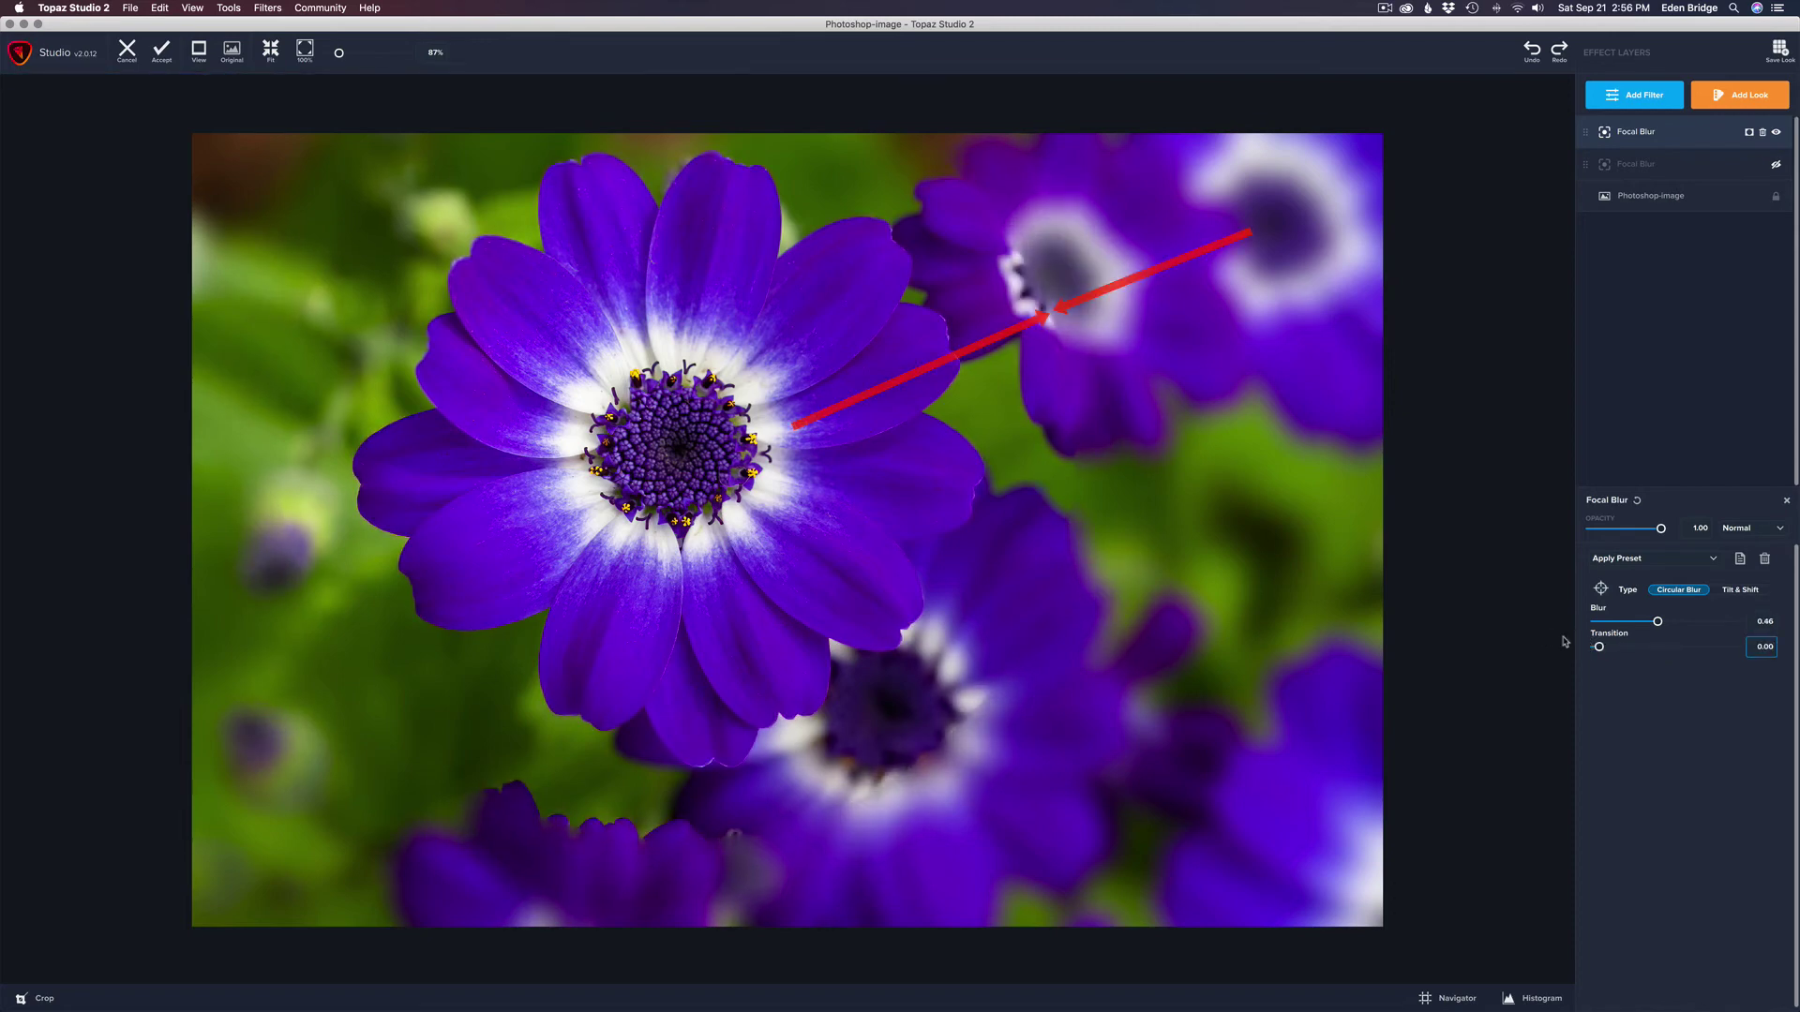
{"action": "left_click_drag", "start_coordinate": [1598, 646], "coordinate": [1661, 638]}
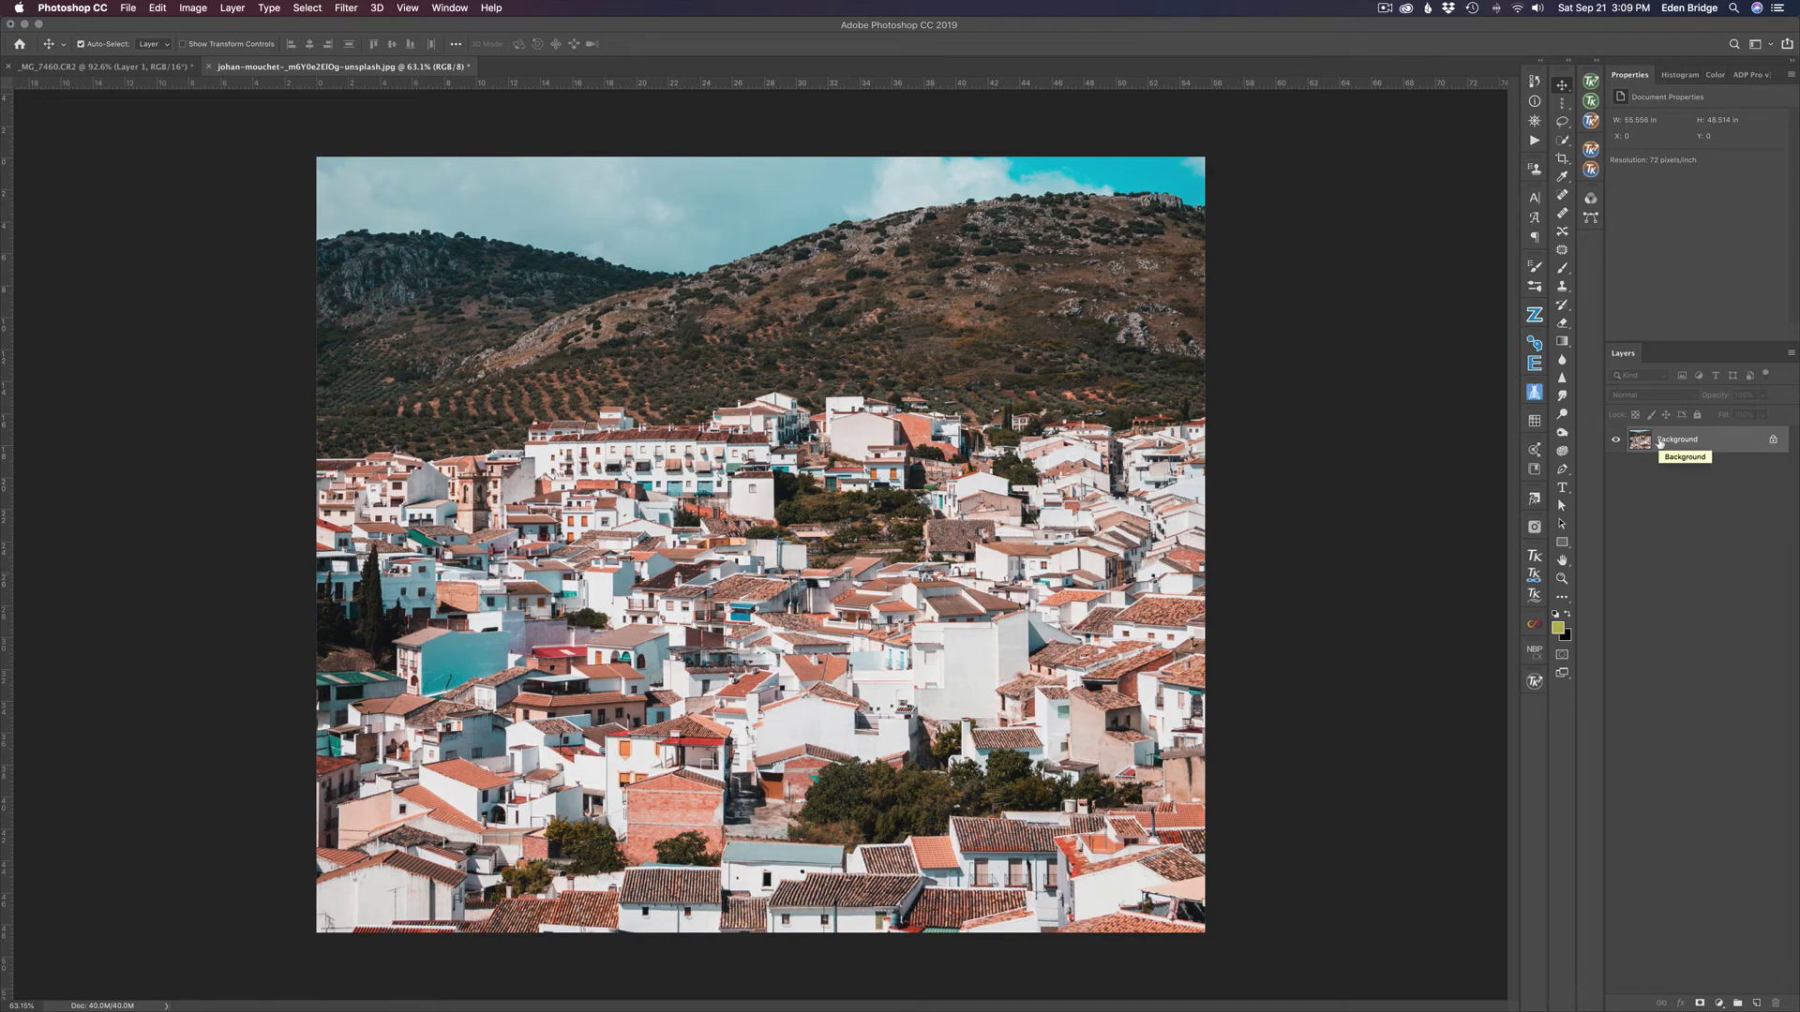
- In Photoshop, duplicate the hillside town photo's Background layer and send the copy to Topaz Studio 2
{"action": "key", "text": "super+j"}
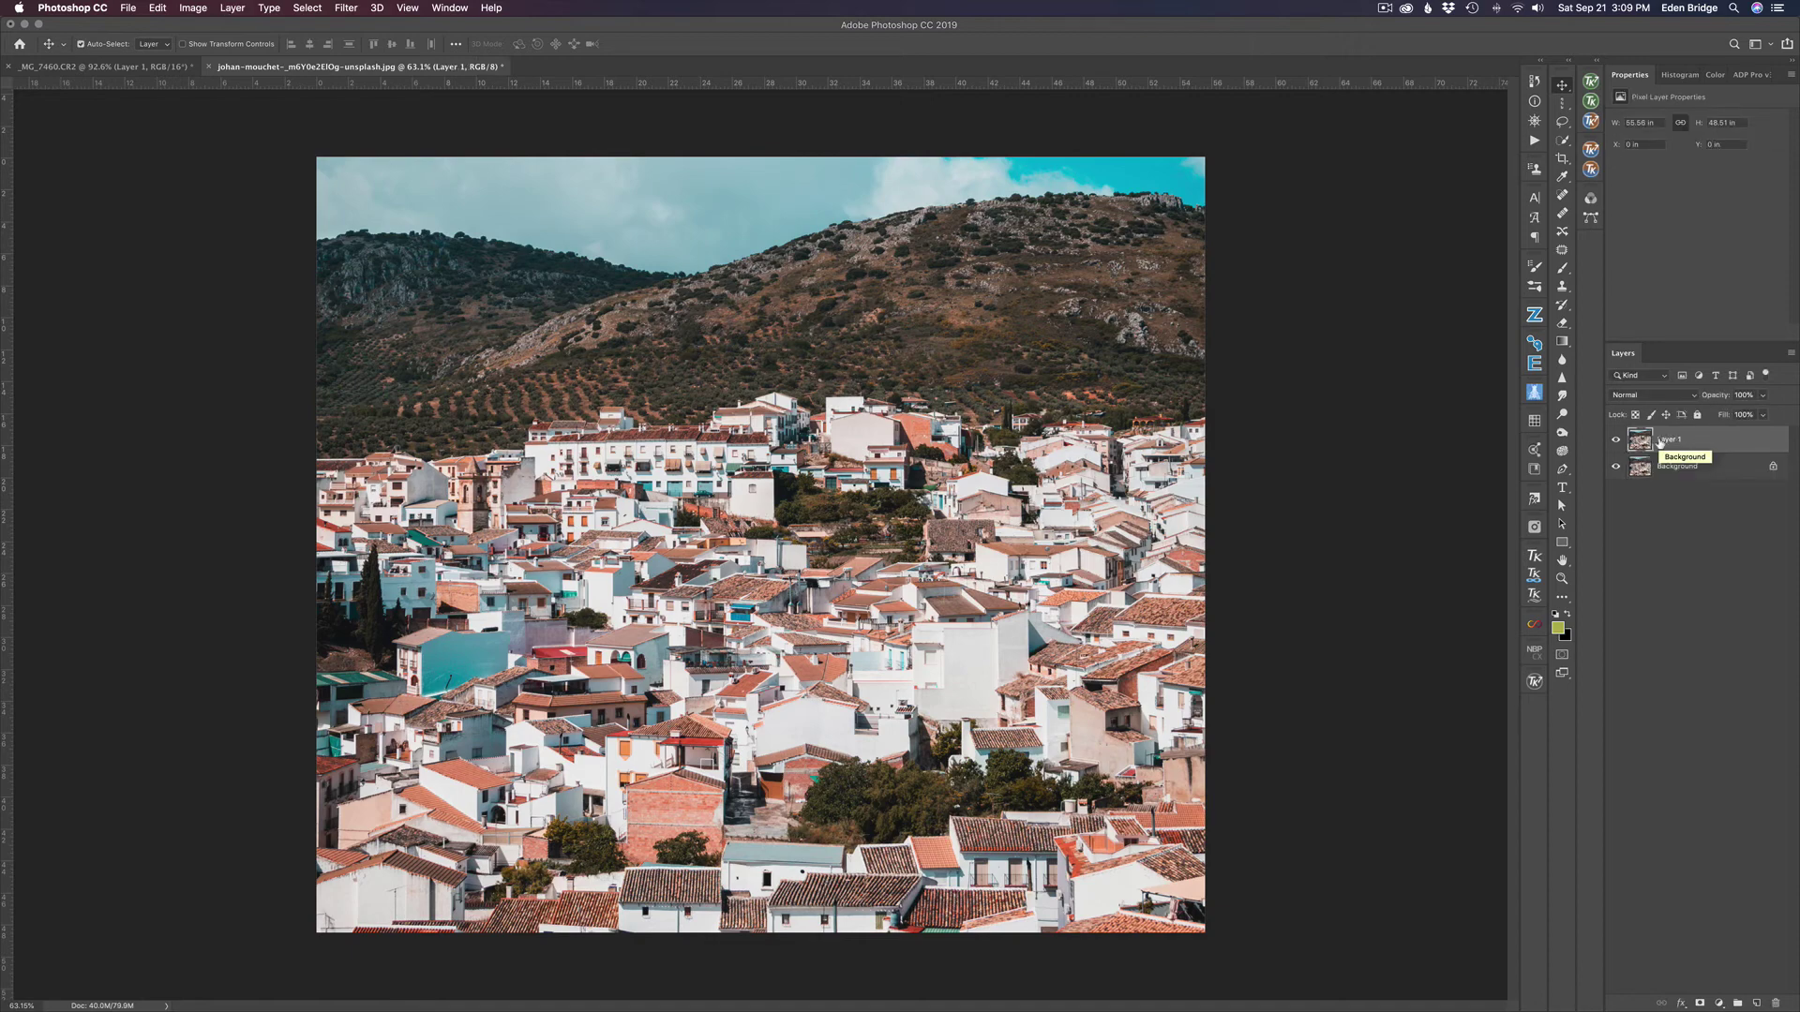
{"action": "left_click", "coordinate": [346, 7]}
{"action": "mouse_move", "coordinate": [433, 406]}
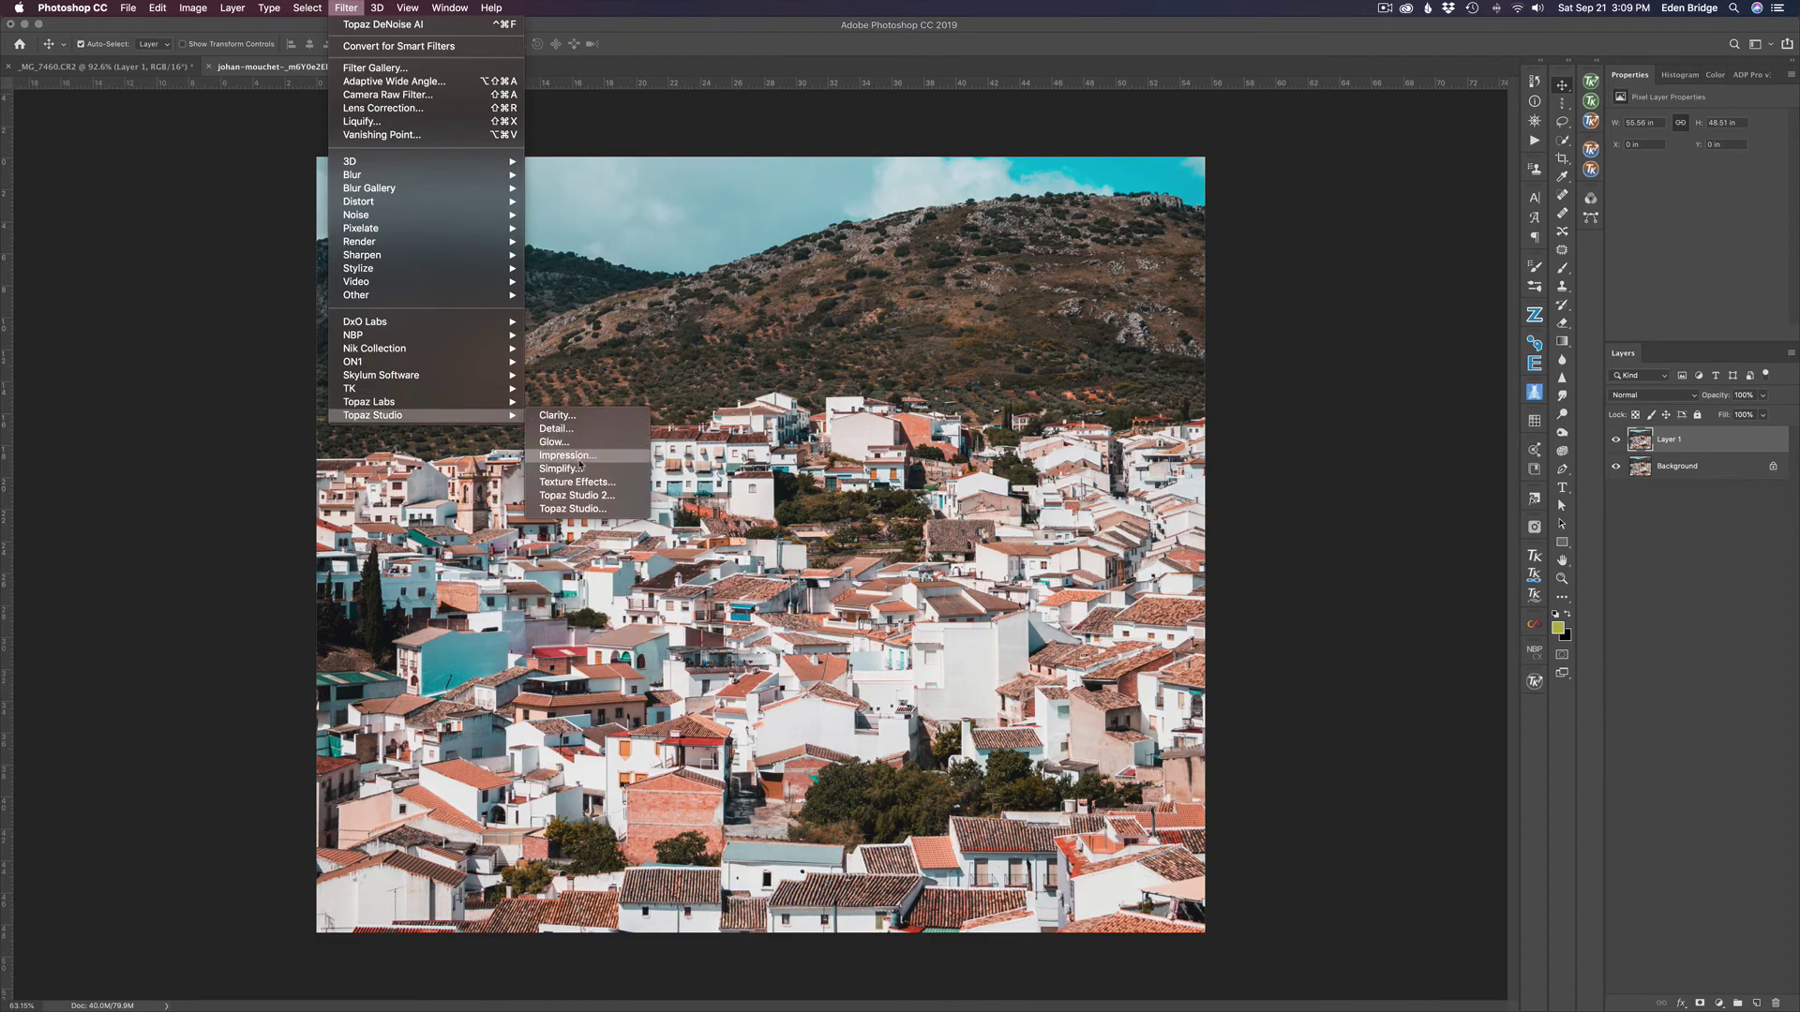
{"action": "left_click", "coordinate": [577, 495]}
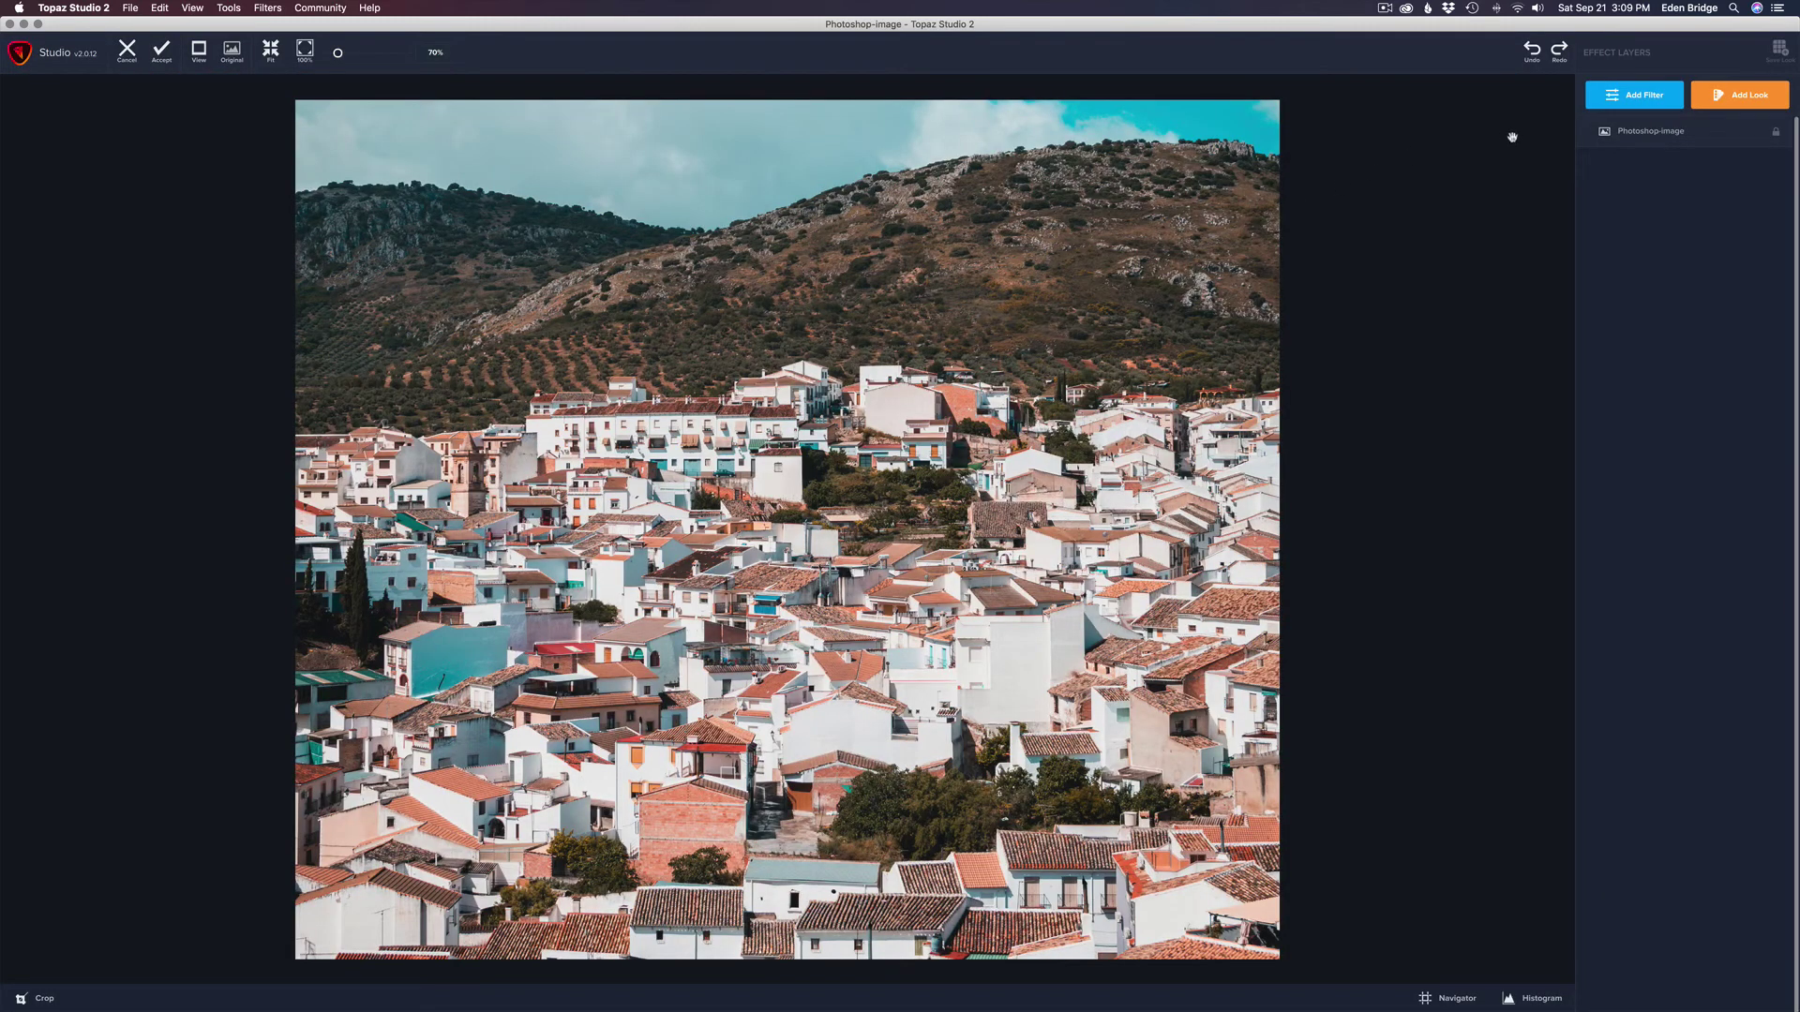
- Add an AI Clear filter with its default settings and toggle its visibility to compare before and after
{"action": "left_click", "coordinate": [1633, 95]}
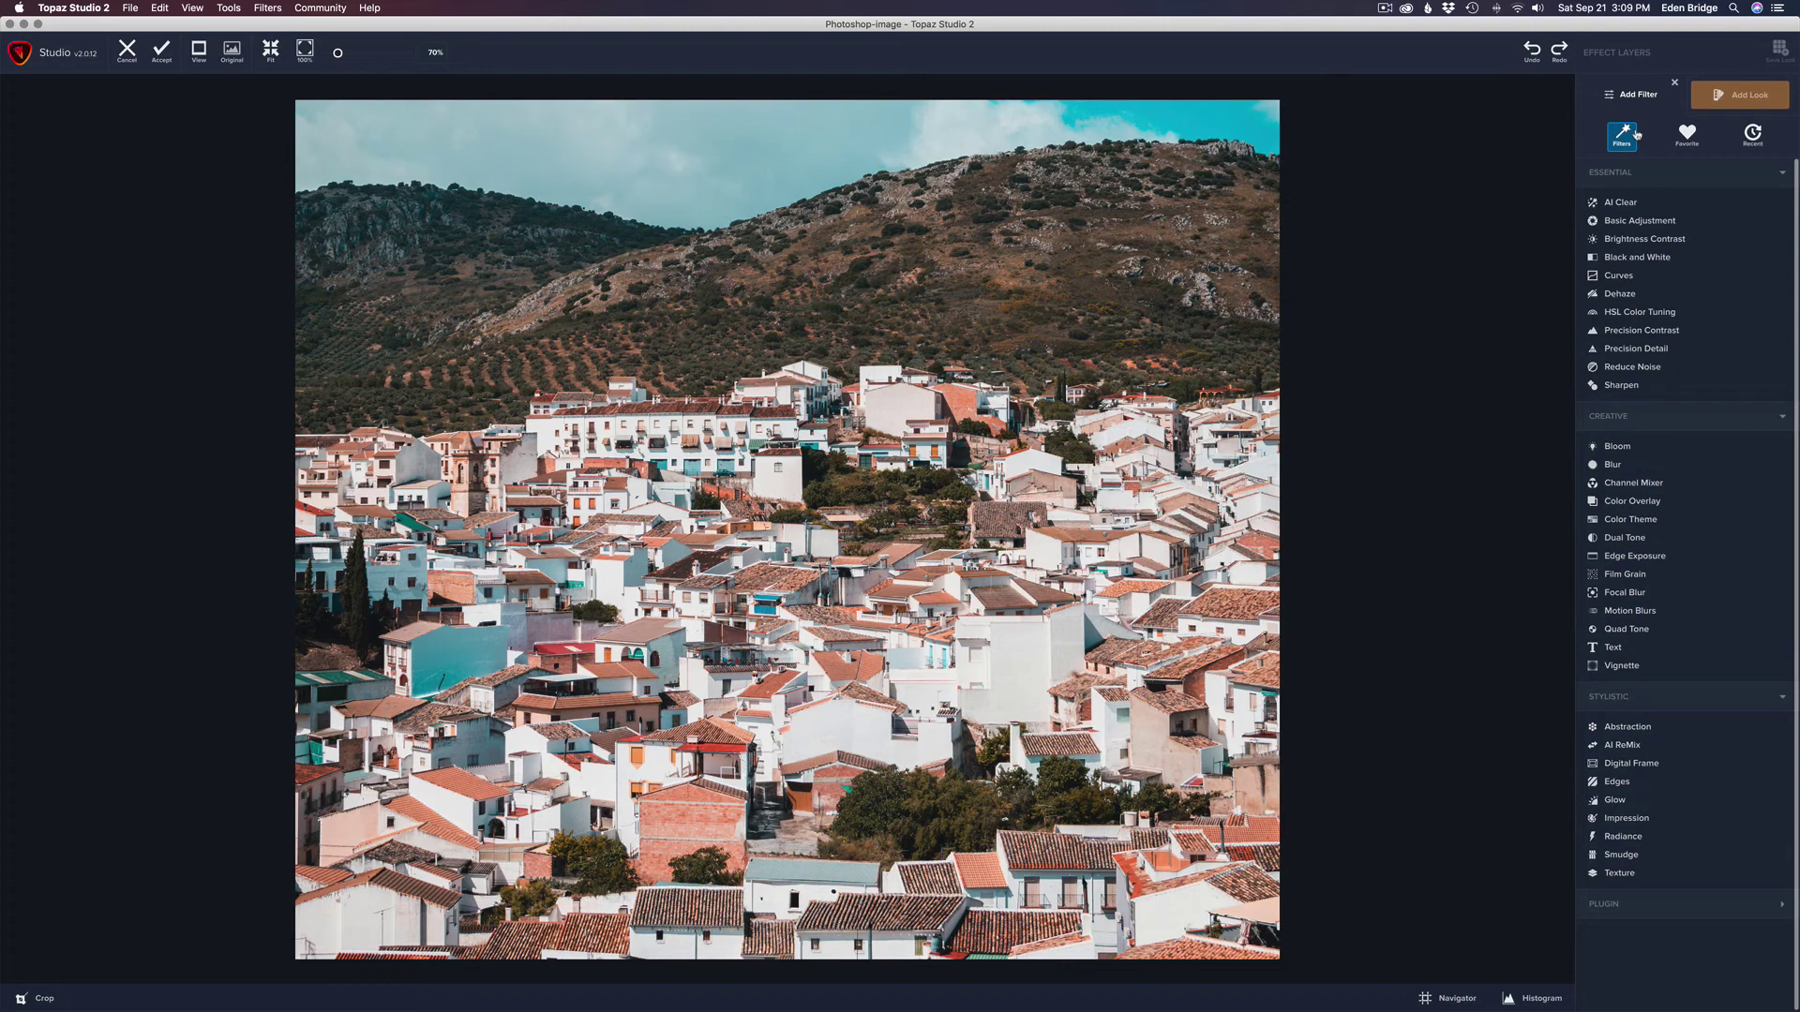
{"action": "left_click", "coordinate": [1627, 203]}
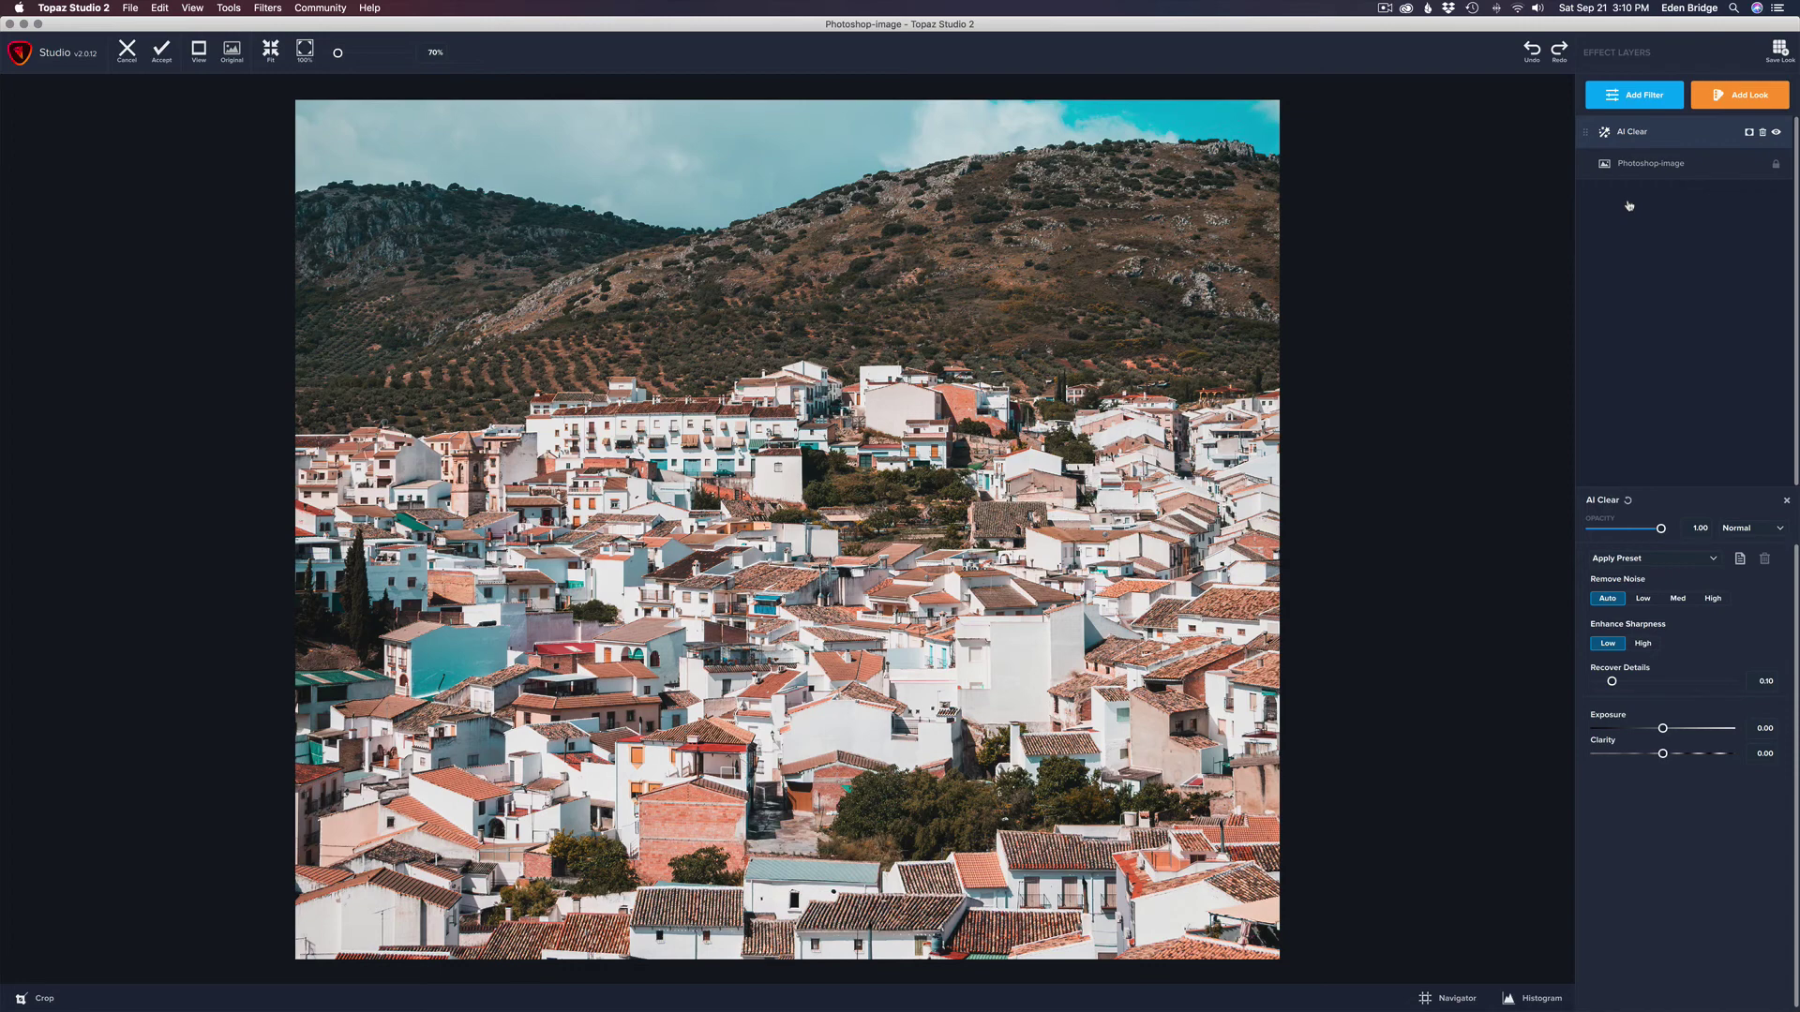
{"action": "left_click", "coordinate": [1777, 135]}
{"action": "left_click", "coordinate": [1777, 134]}
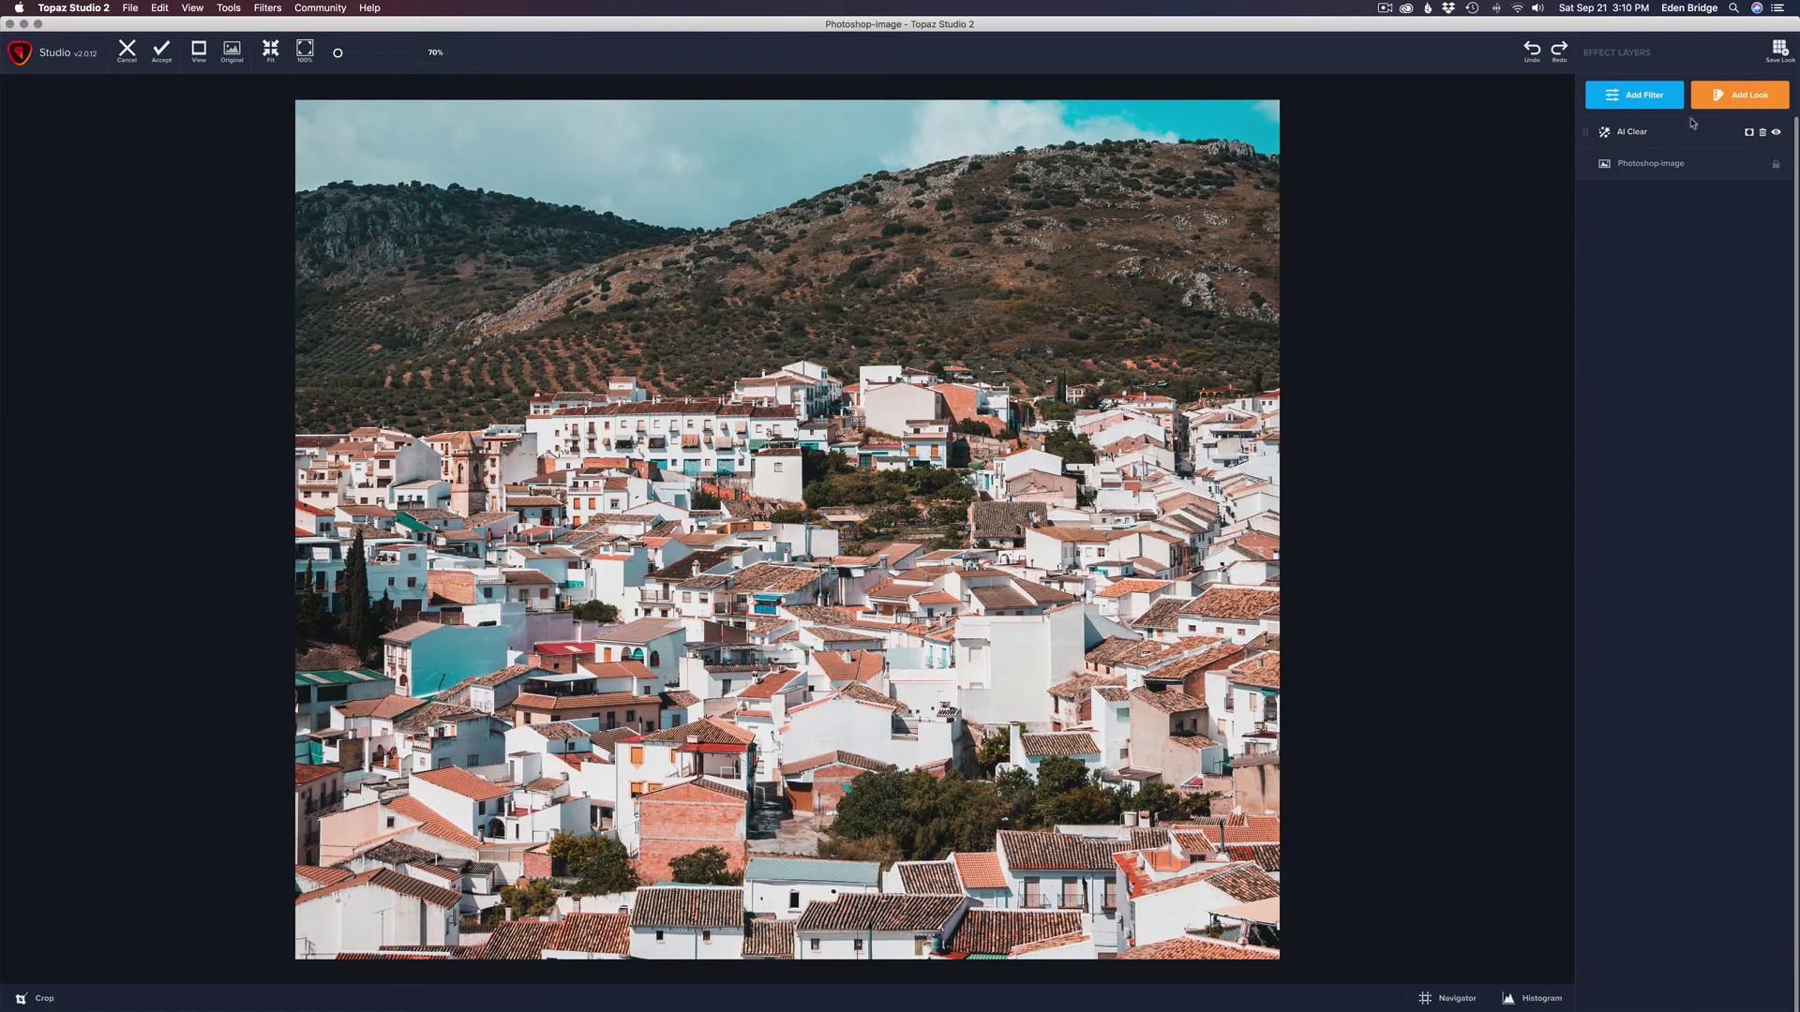
- Add a Focal Blur filter above AI Clear and change its type to Tilt & Shift
{"action": "left_click", "coordinate": [1639, 97]}
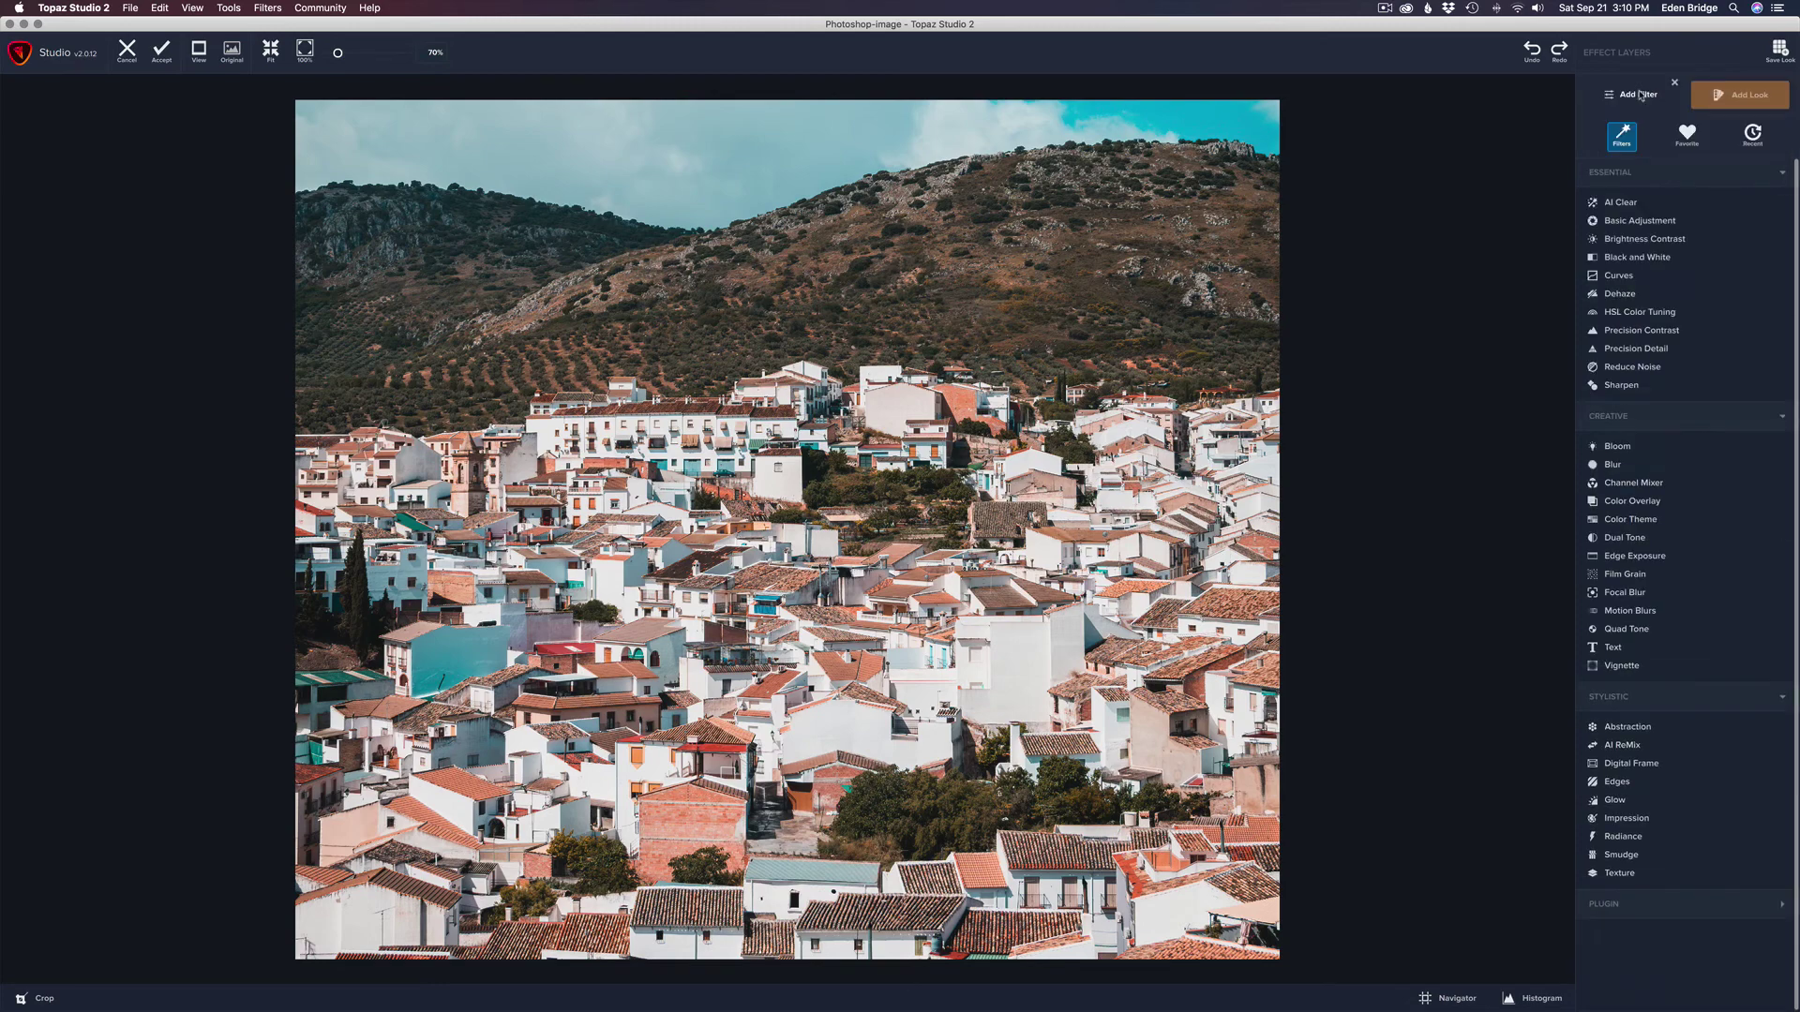
{"action": "left_click", "coordinate": [1637, 592]}
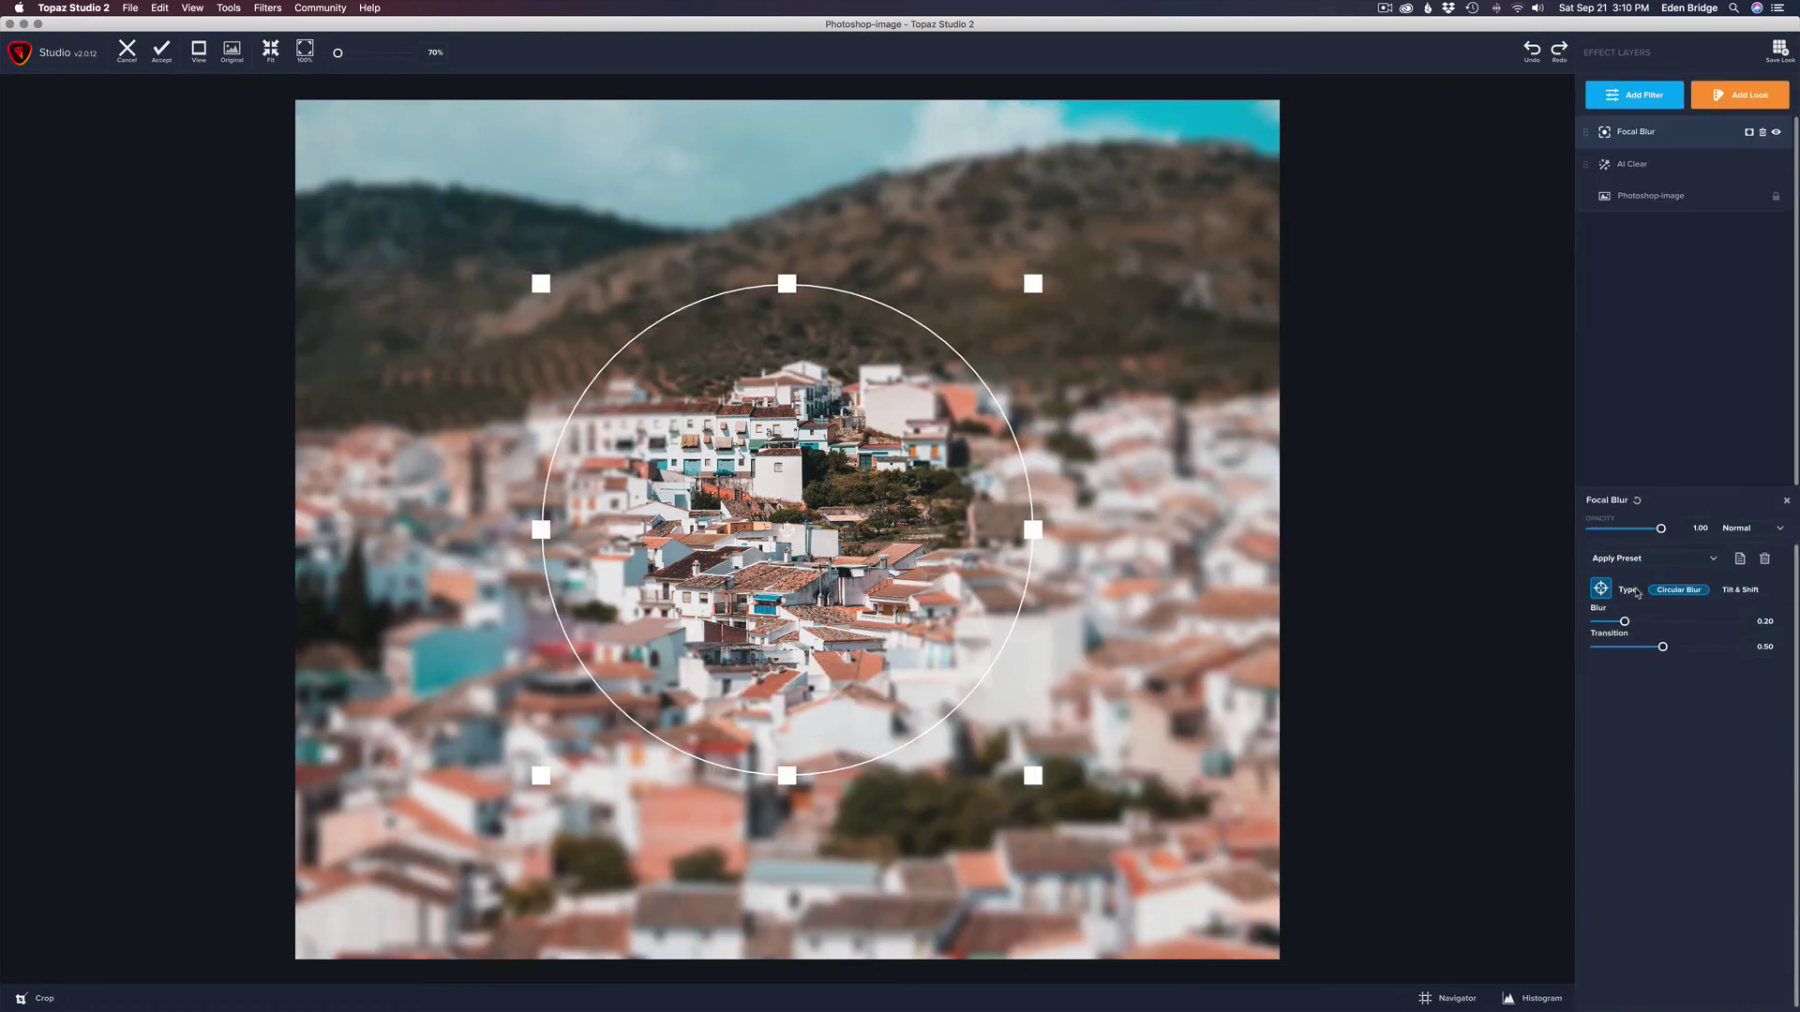
{"action": "left_click", "coordinate": [1741, 590]}
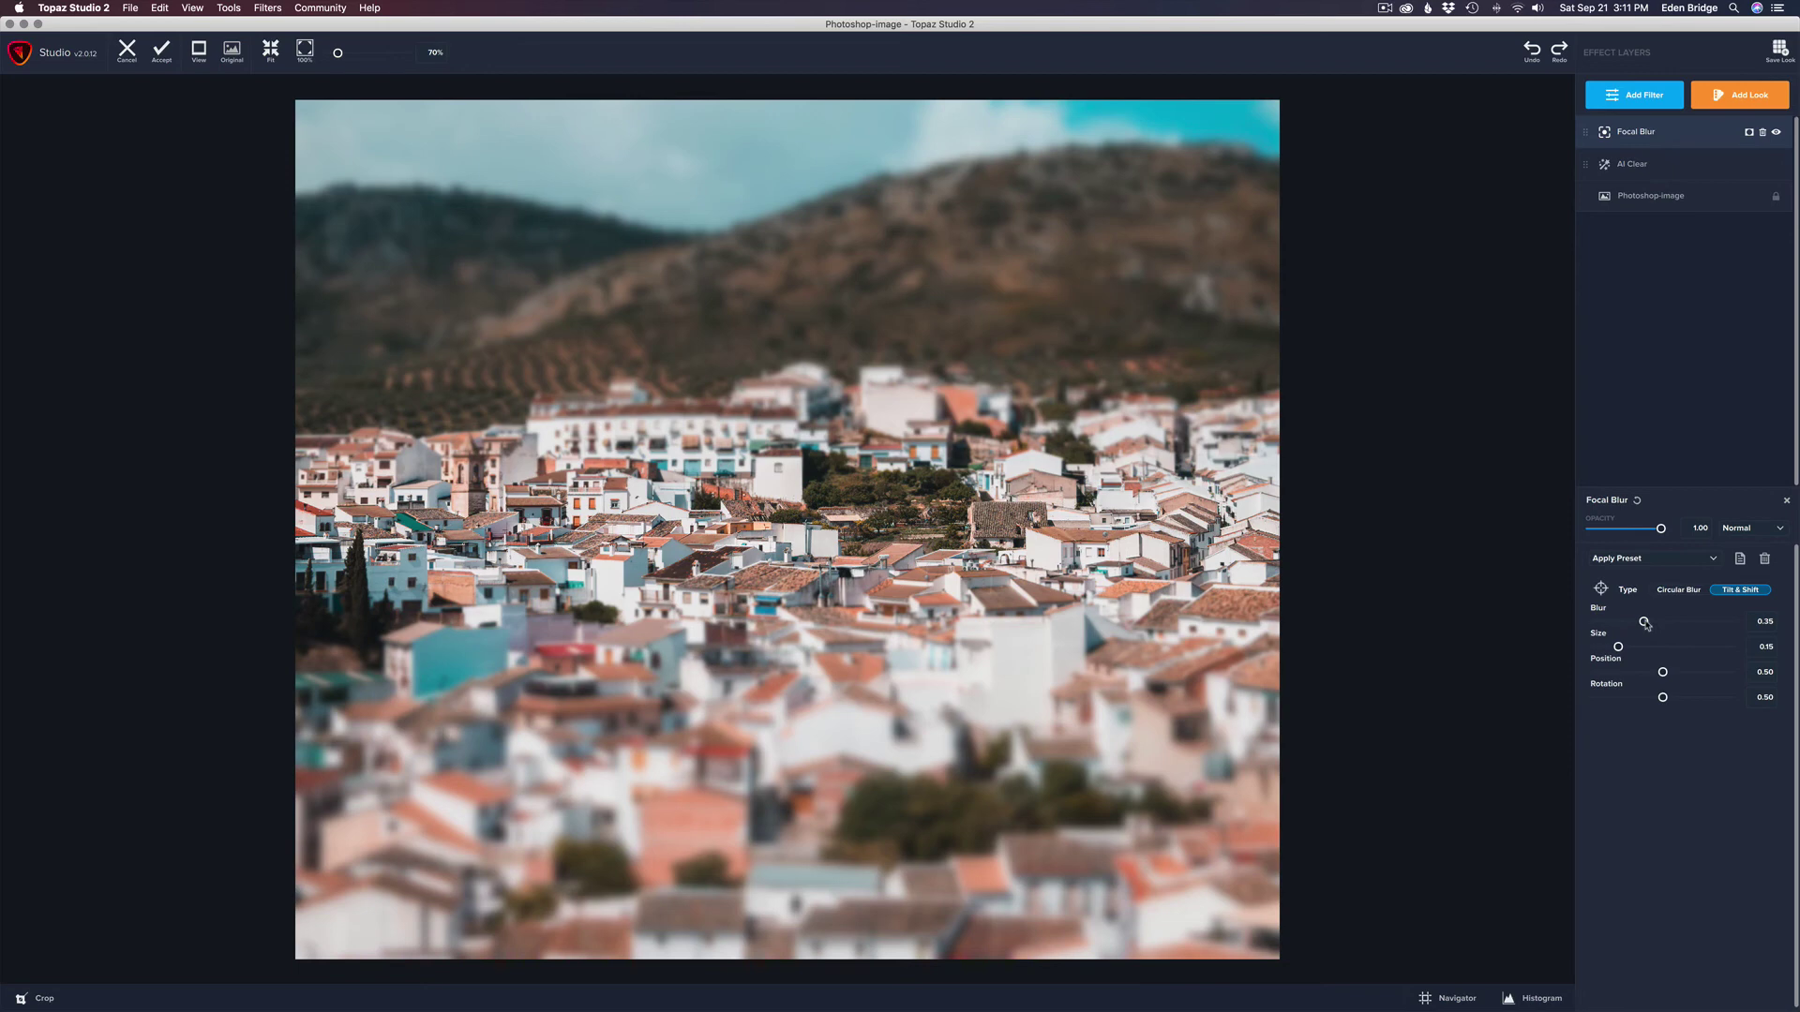
- Try Blur 0.56, Size 0.23, Position 0.62 and Rotation 0.64 on the Tilt & Shift blur, and reset all four to their defaults
{"action": "left_click_drag", "start_coordinate": [1646, 624], "coordinate": [1680, 697]}
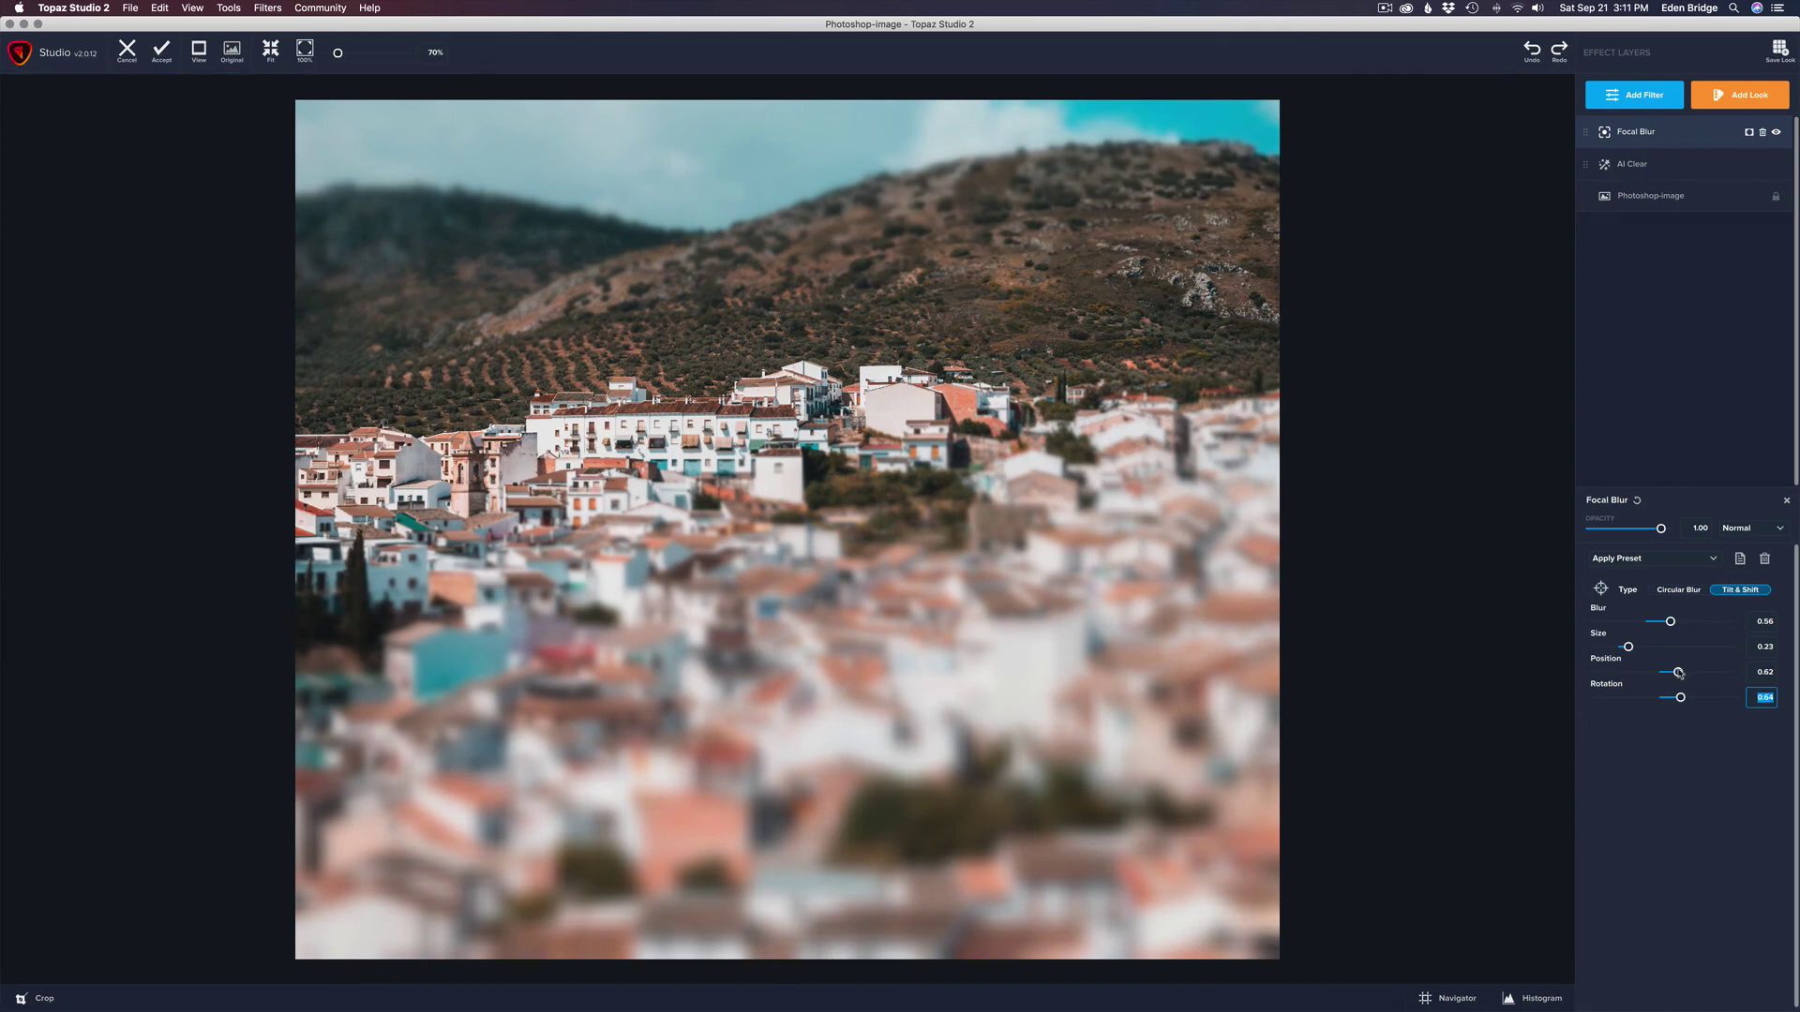
{"action": "type", "text": "0.50"}
{"action": "double_click", "coordinate": [1609, 666]}
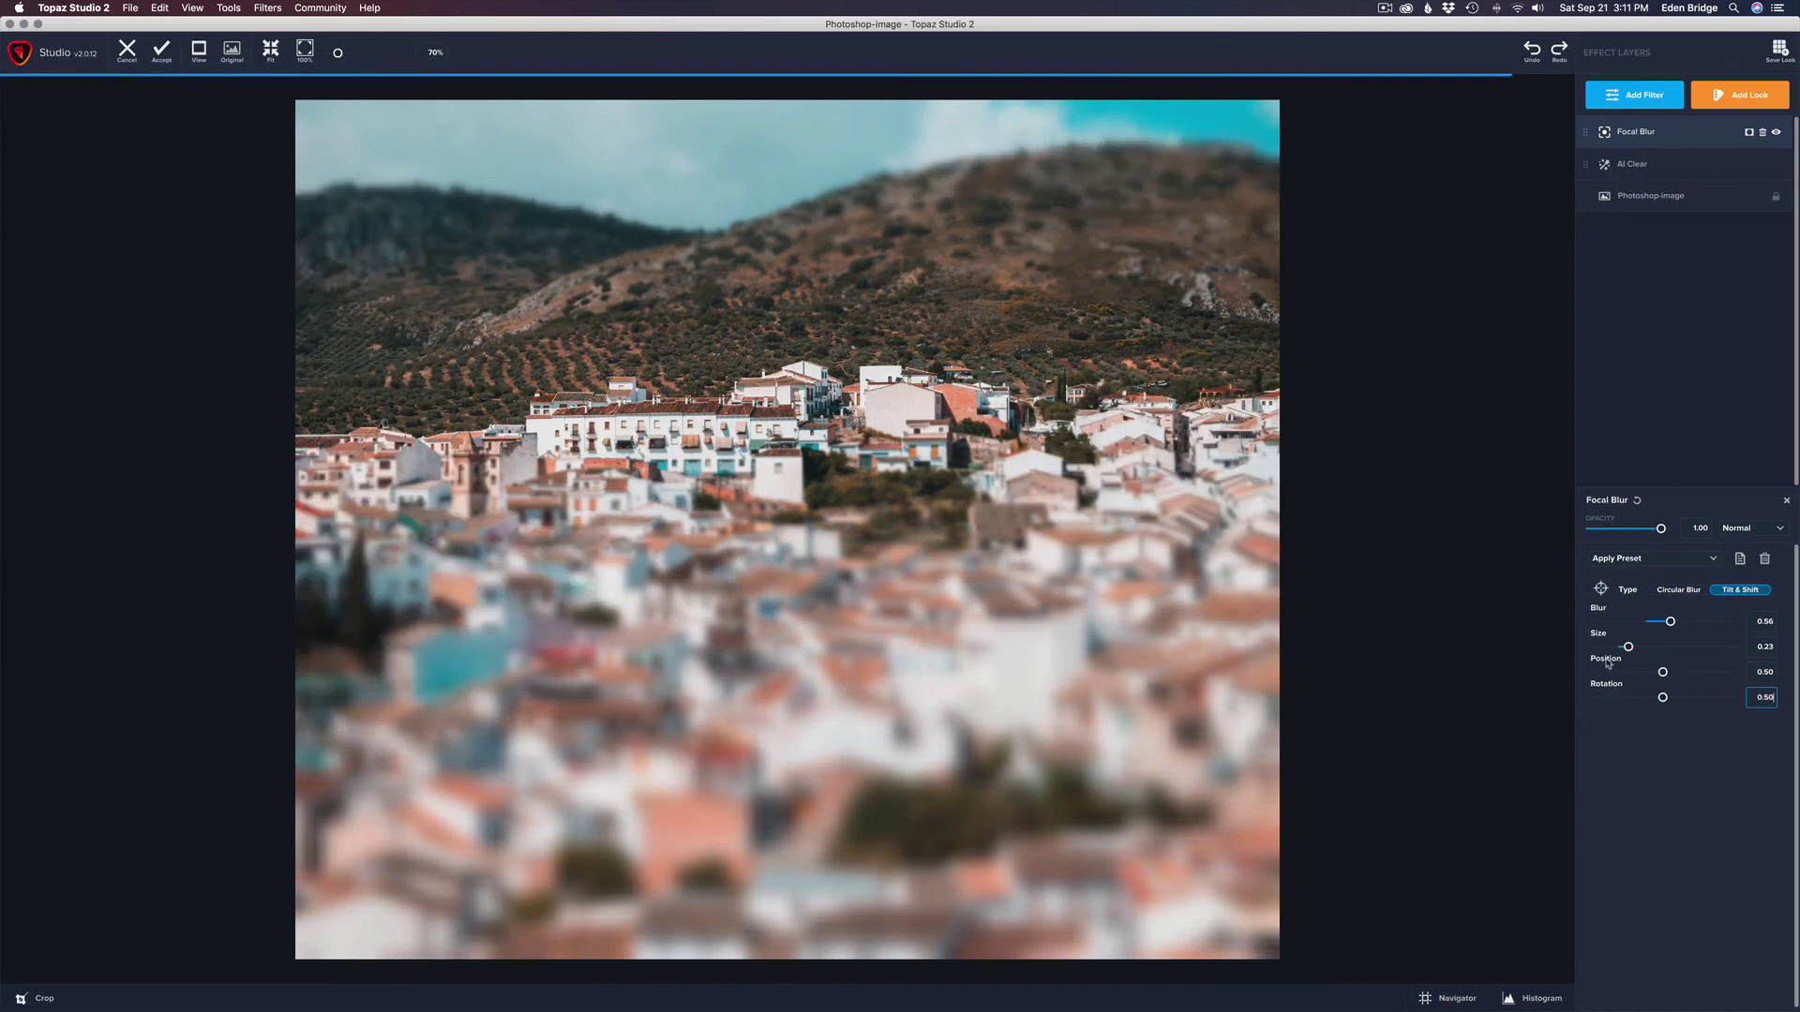
{"action": "left_click_drag", "start_coordinate": [1606, 638], "coordinate": [1604, 638]}
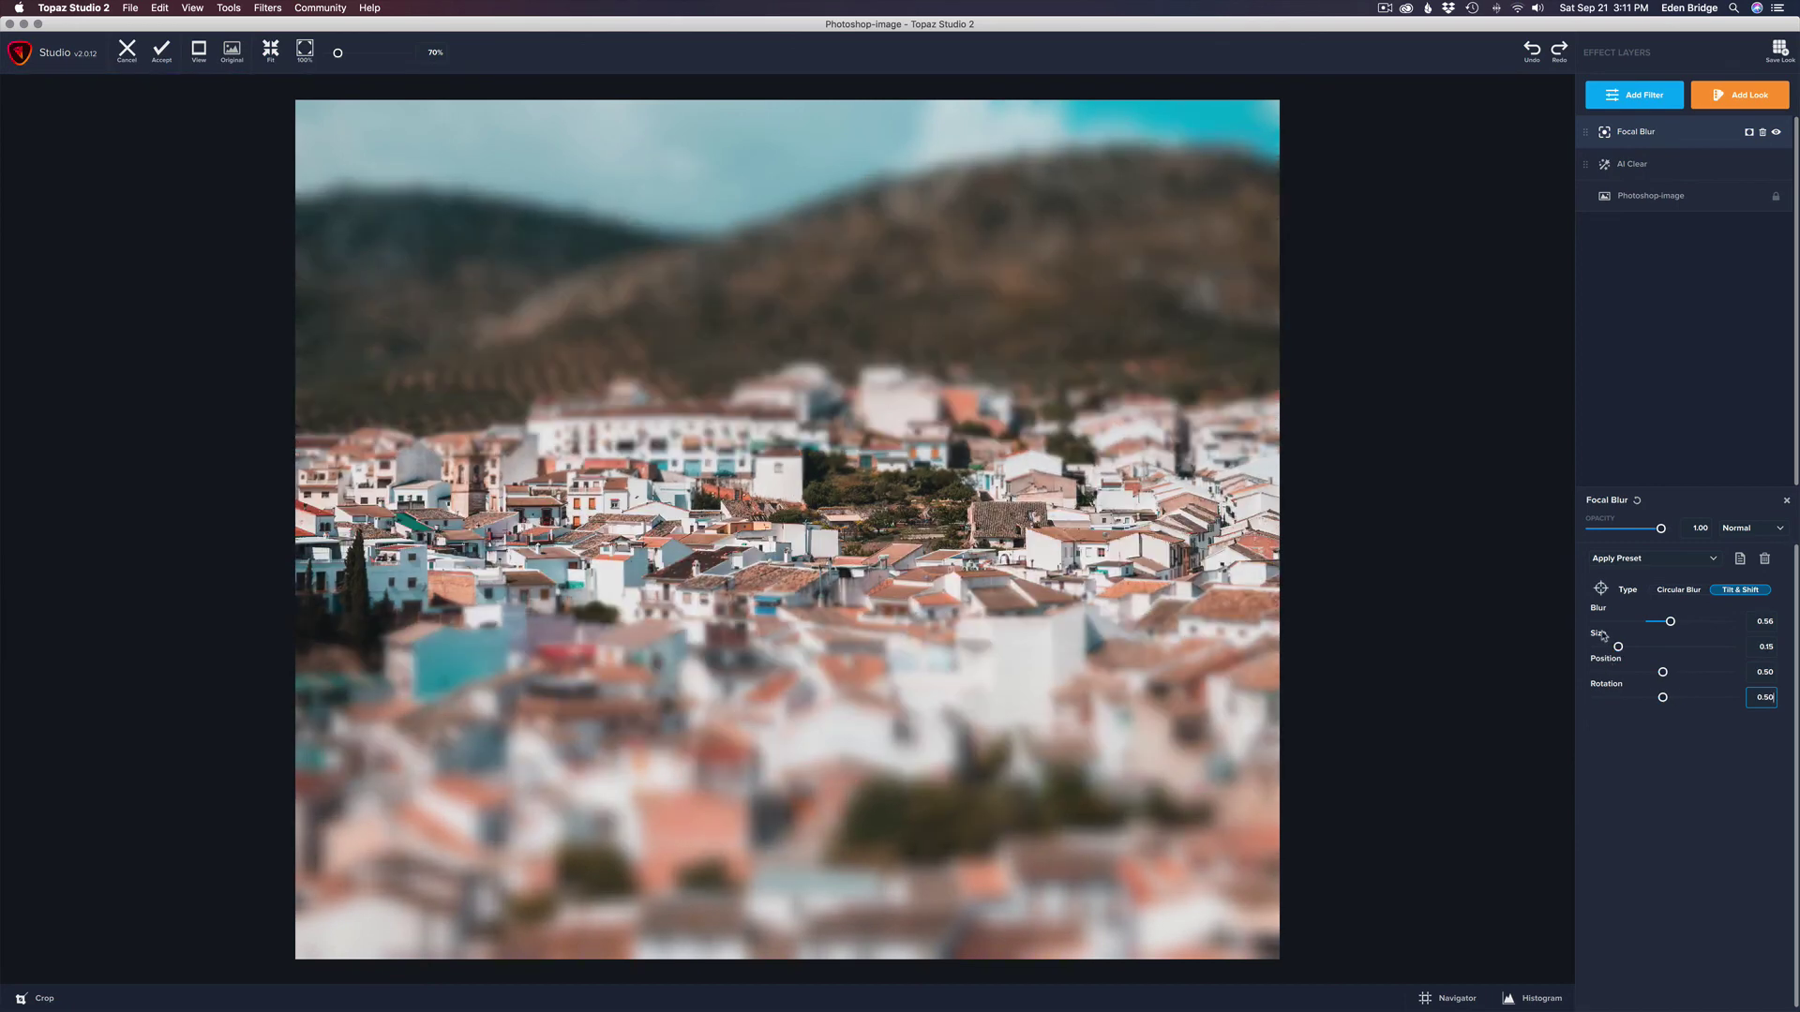
{"action": "double_click", "coordinate": [1599, 610]}
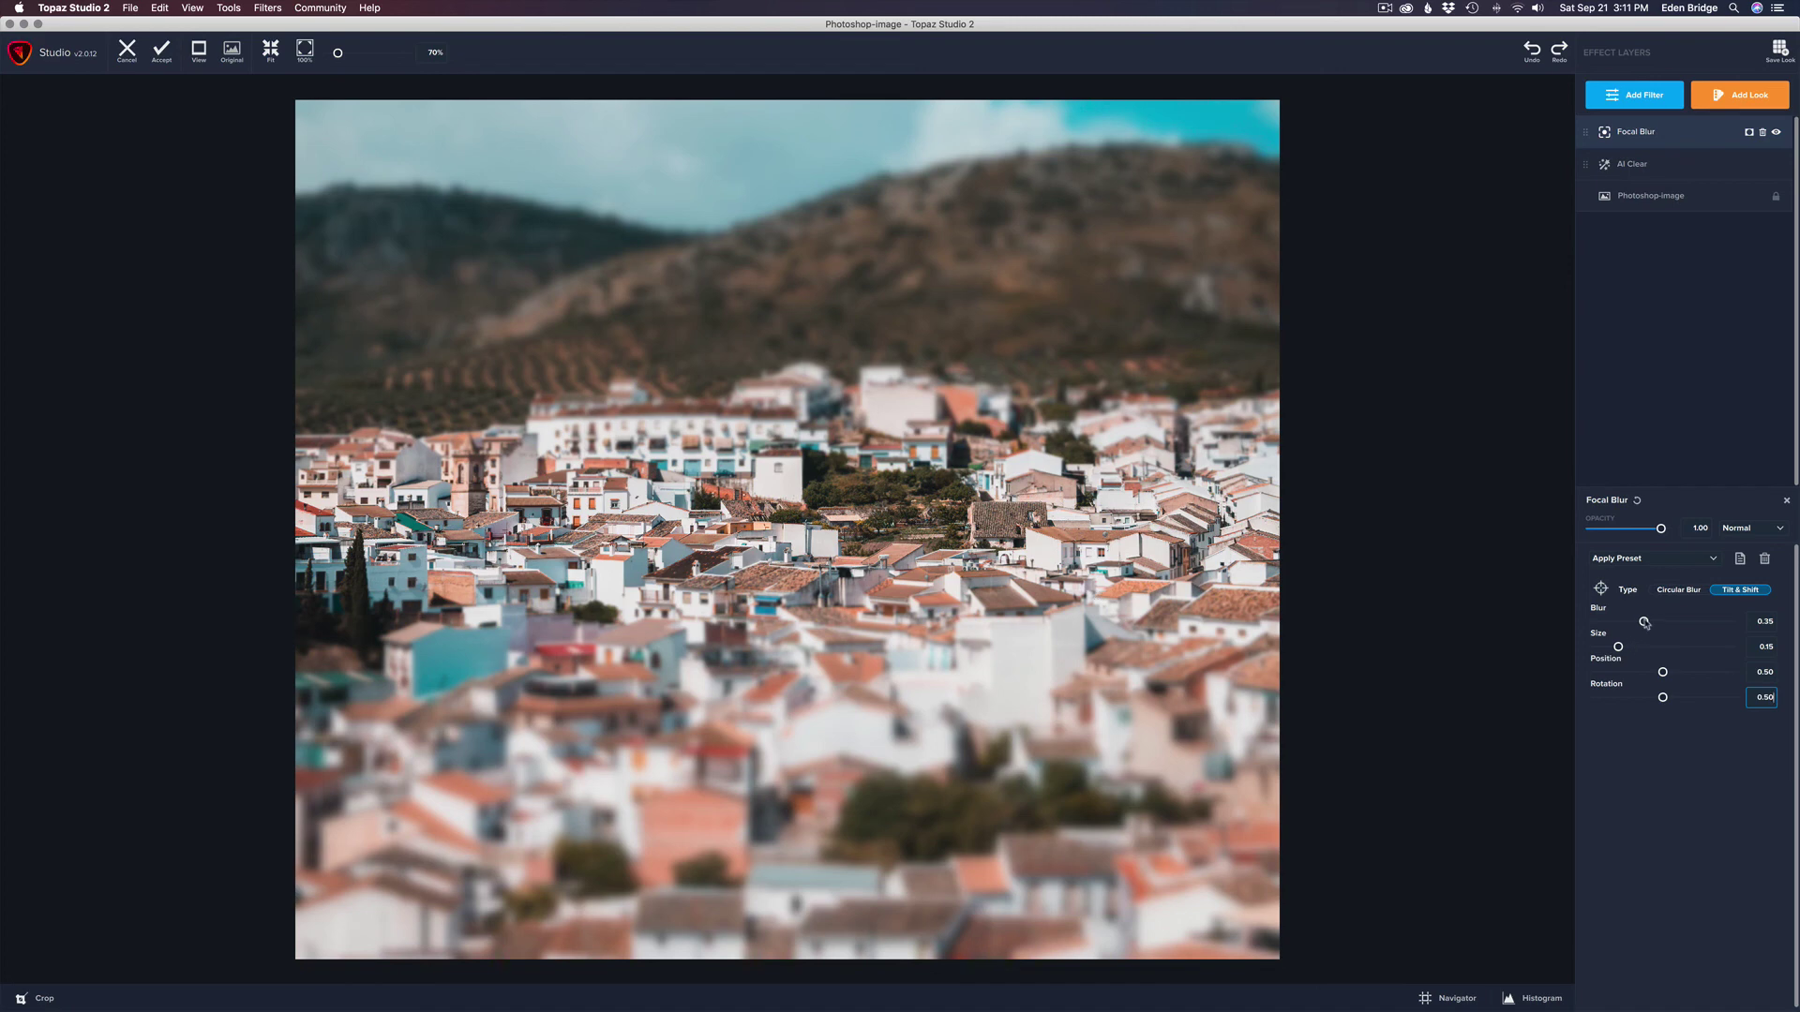
- Adjust the Tilt & Shift blur over the town to Size 0.32, Position 0.40 and Blur about 0.61
{"action": "mouse_move", "coordinate": [1644, 623]}
{"action": "left_mouse_down"}
{"action": "mouse_move", "coordinate": [1659, 621]}
{"action": "mouse_move", "coordinate": [1637, 647]}
{"action": "left_mouse_up"}
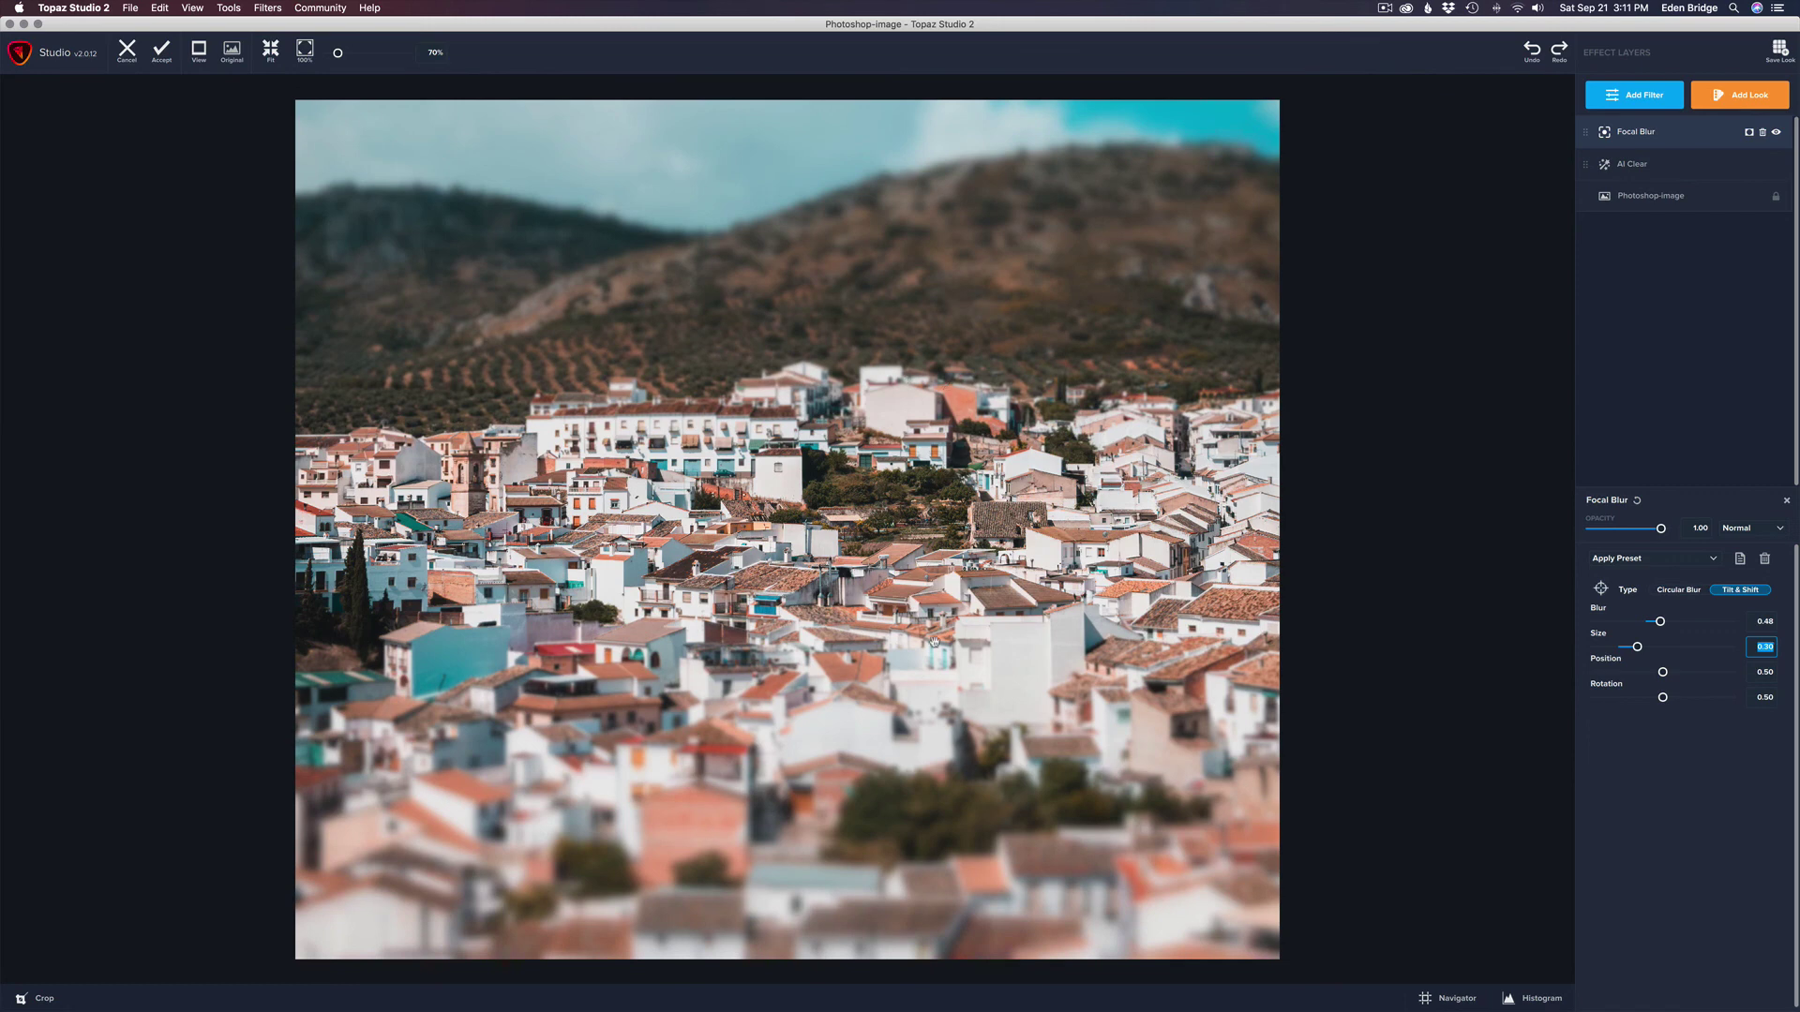
{"action": "left_click_drag", "start_coordinate": [1639, 647], "coordinate": [1630, 647]}
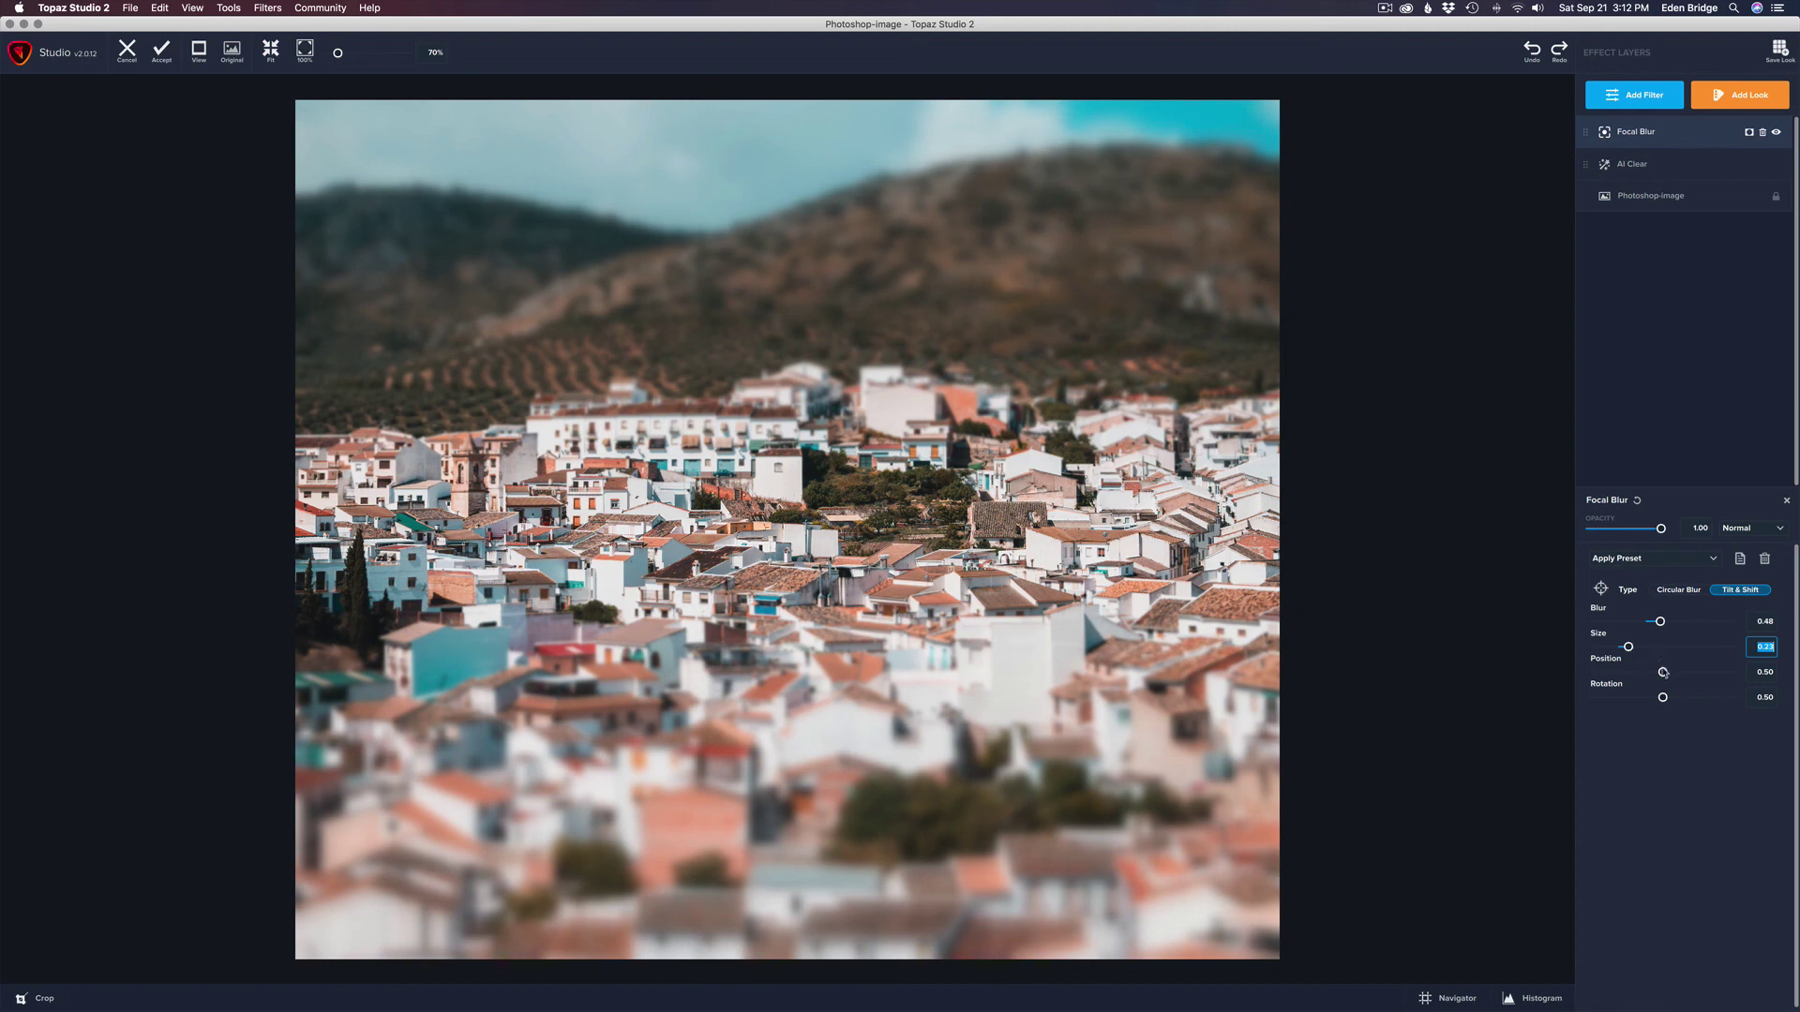
{"action": "left_click_drag", "start_coordinate": [1663, 673], "coordinate": [1651, 672]}
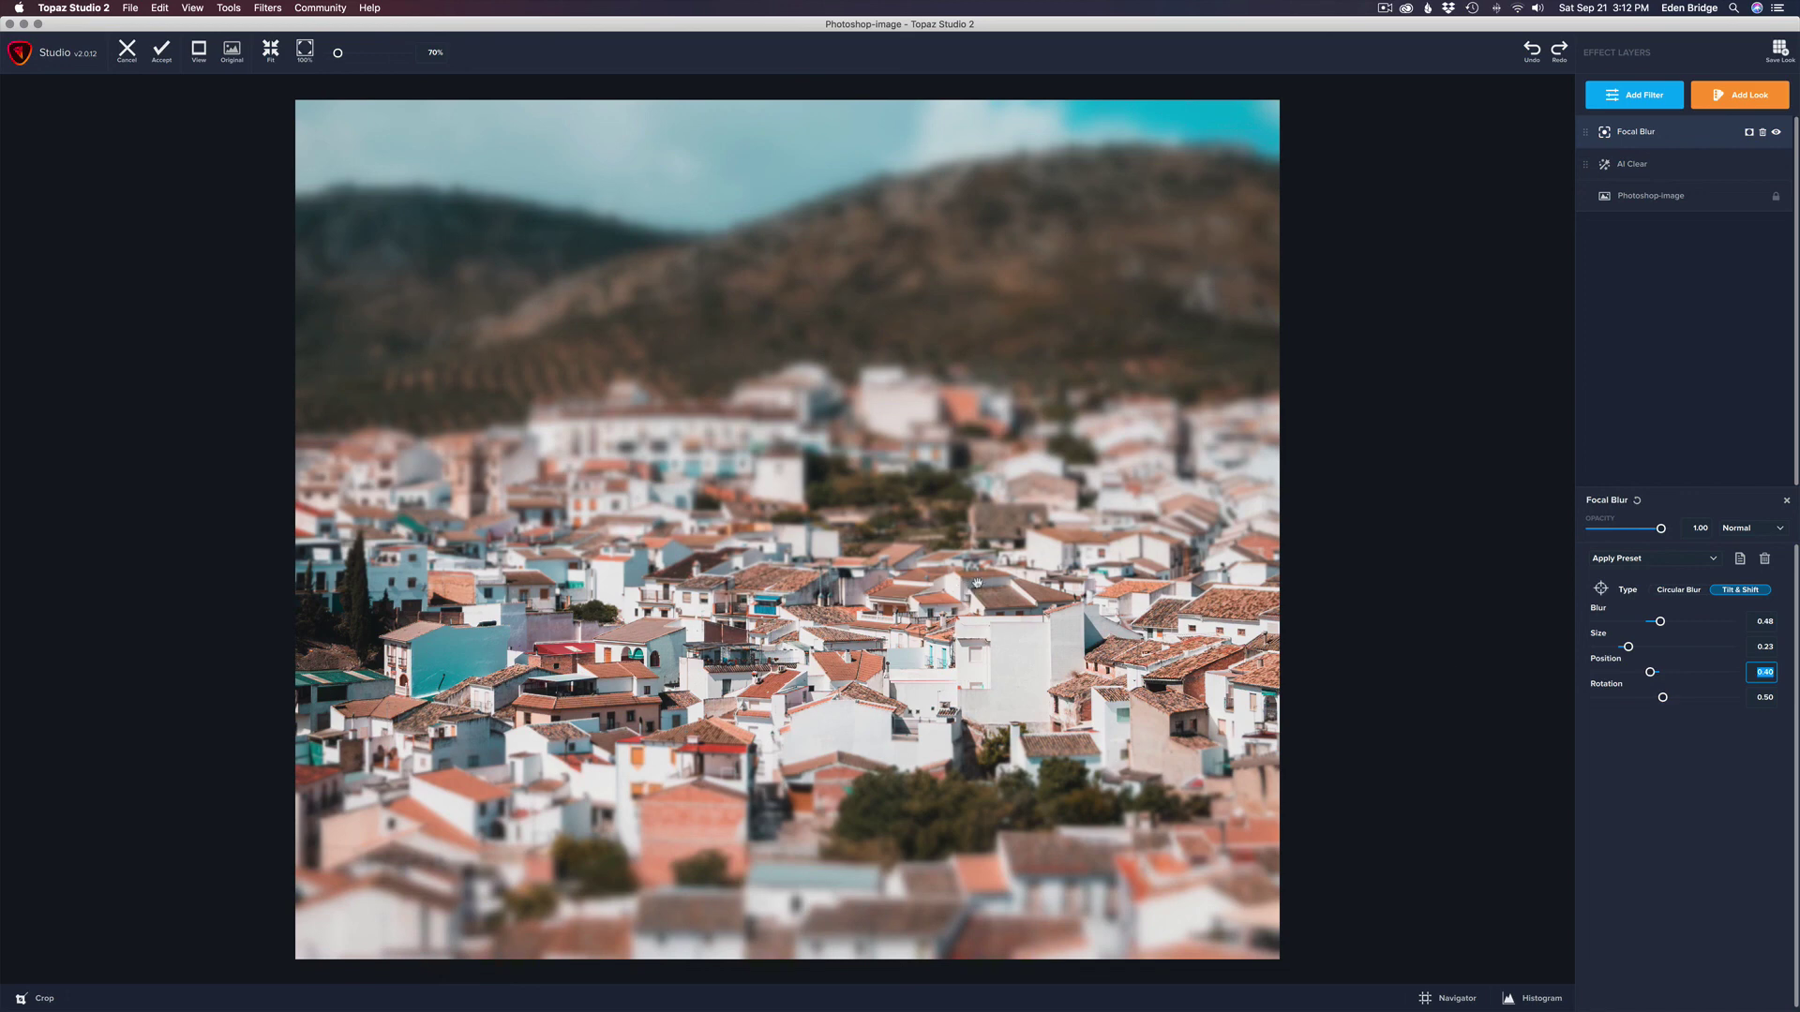
{"action": "left_click_drag", "start_coordinate": [1631, 649], "coordinate": [1640, 648]}
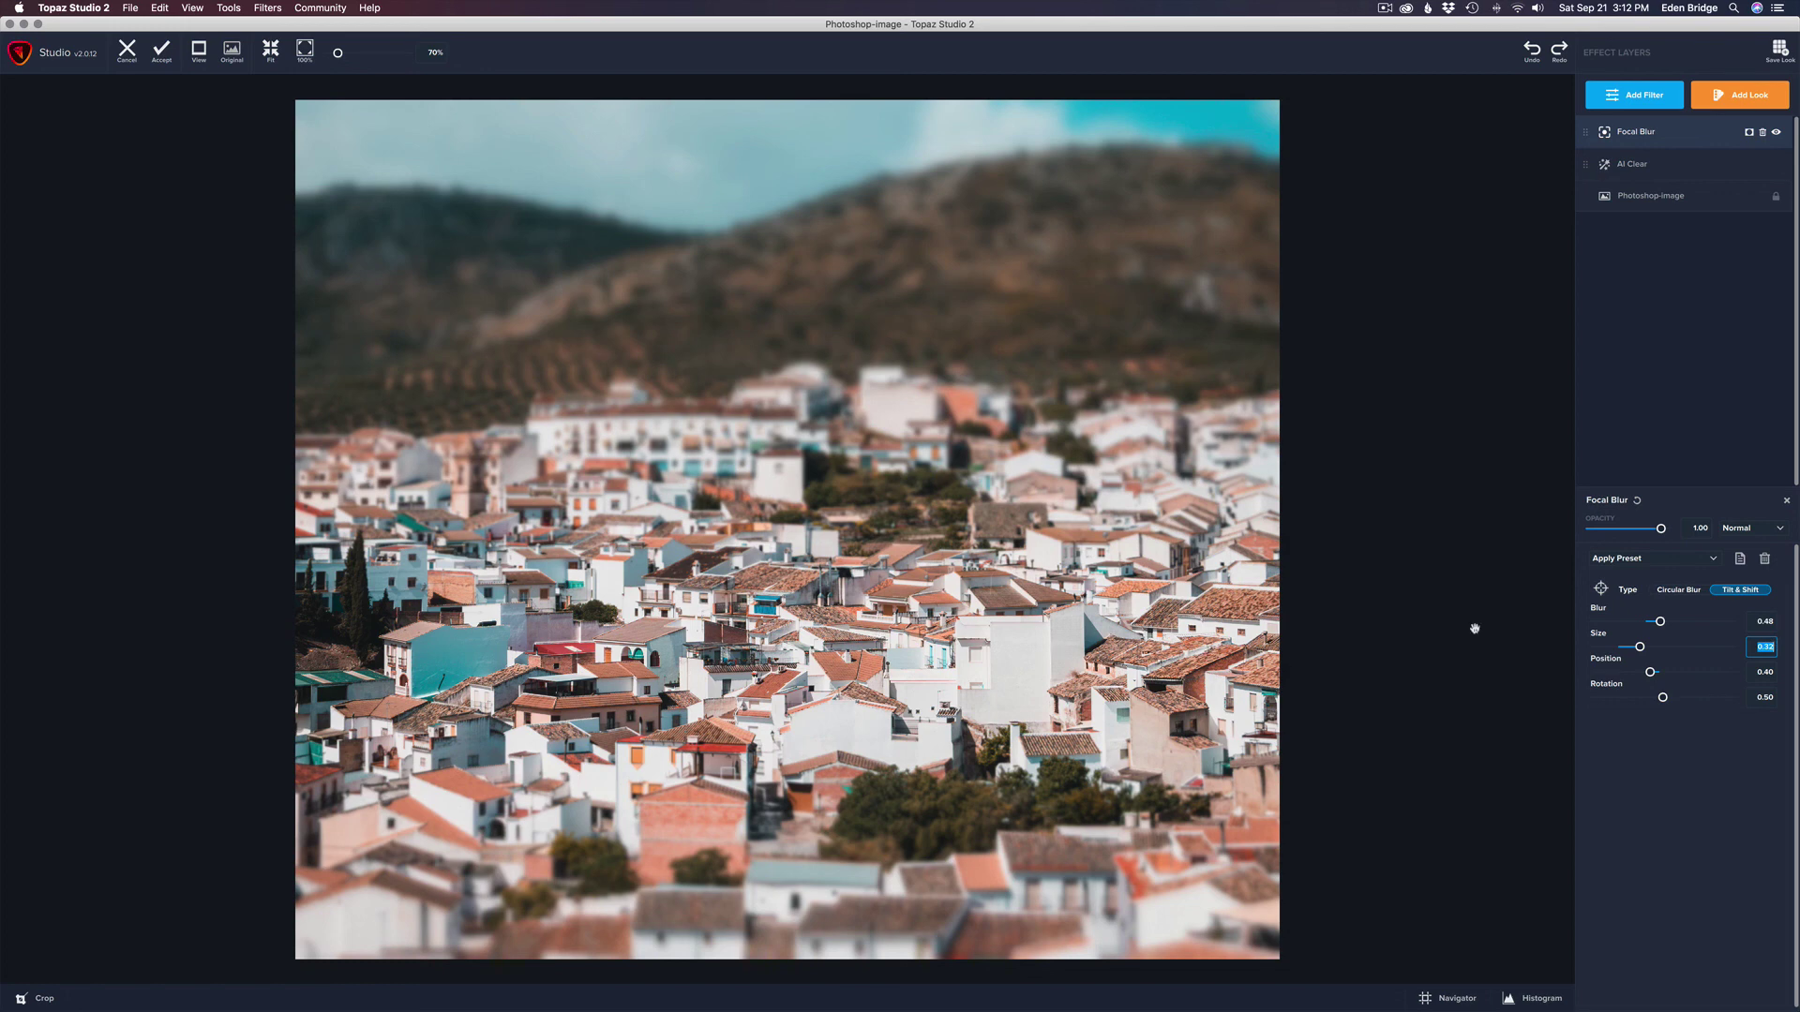
{"action": "left_click_drag", "start_coordinate": [1660, 622], "coordinate": [1679, 624]}
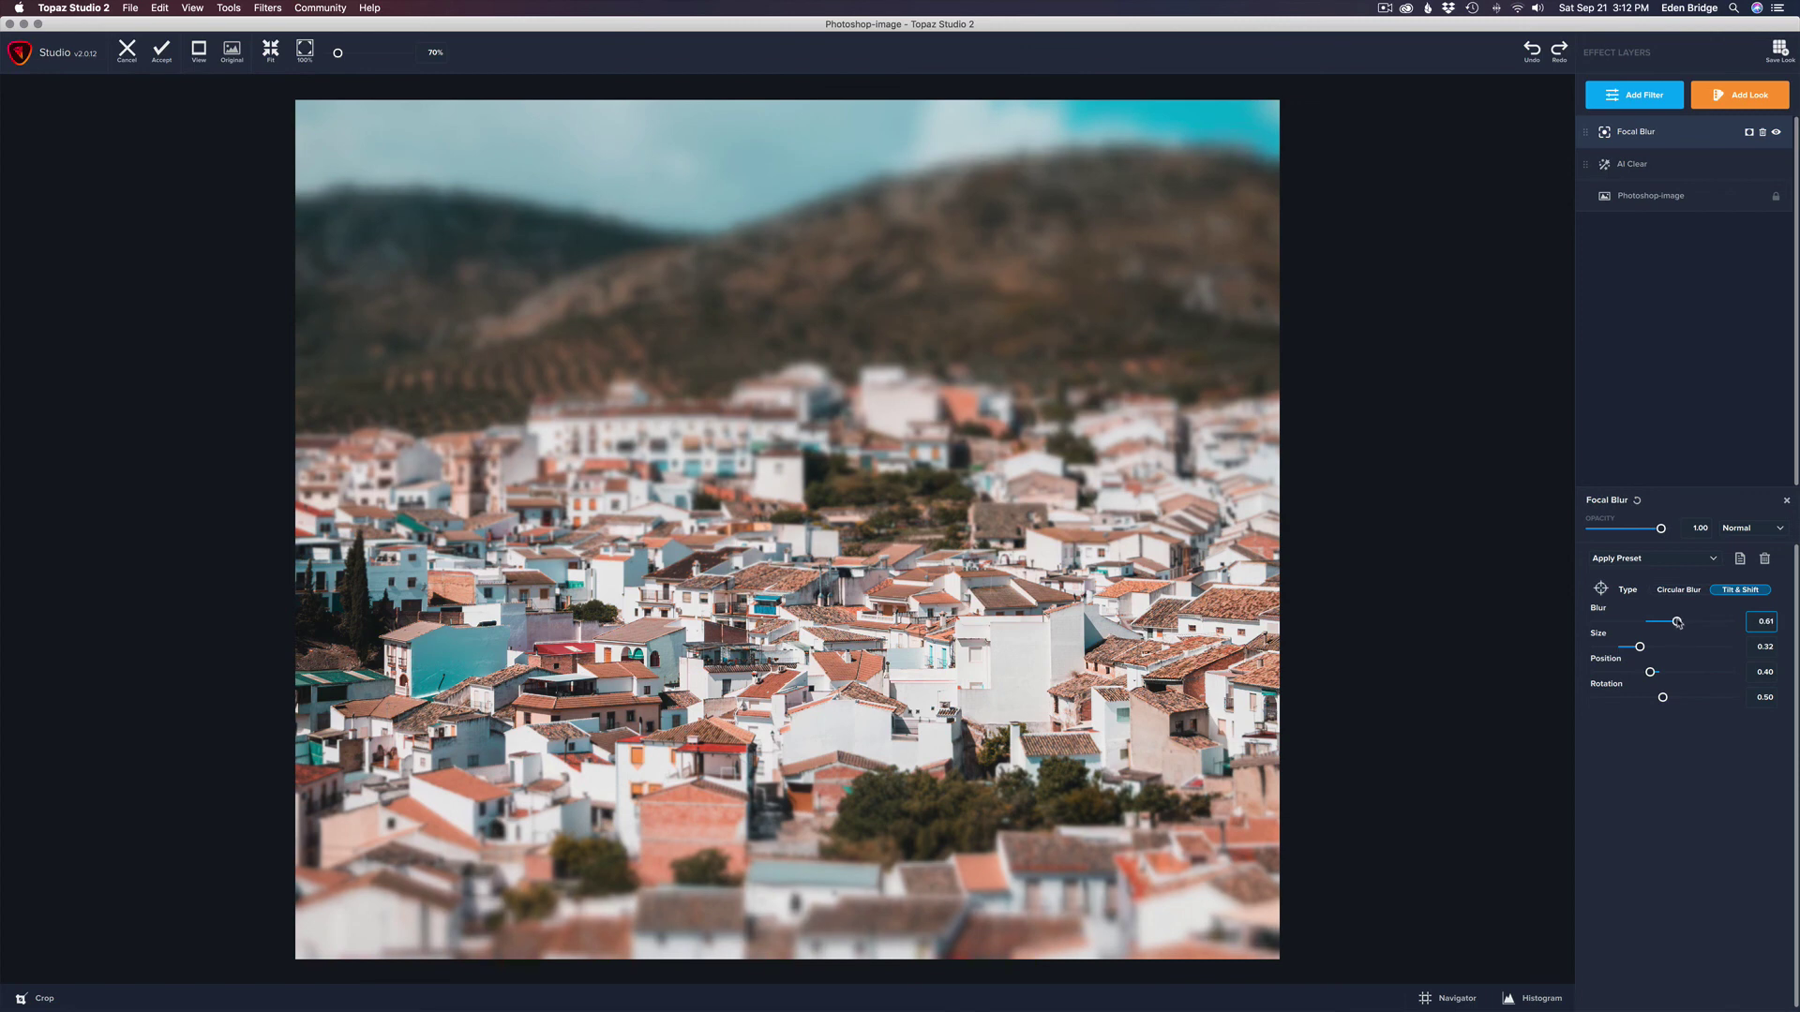